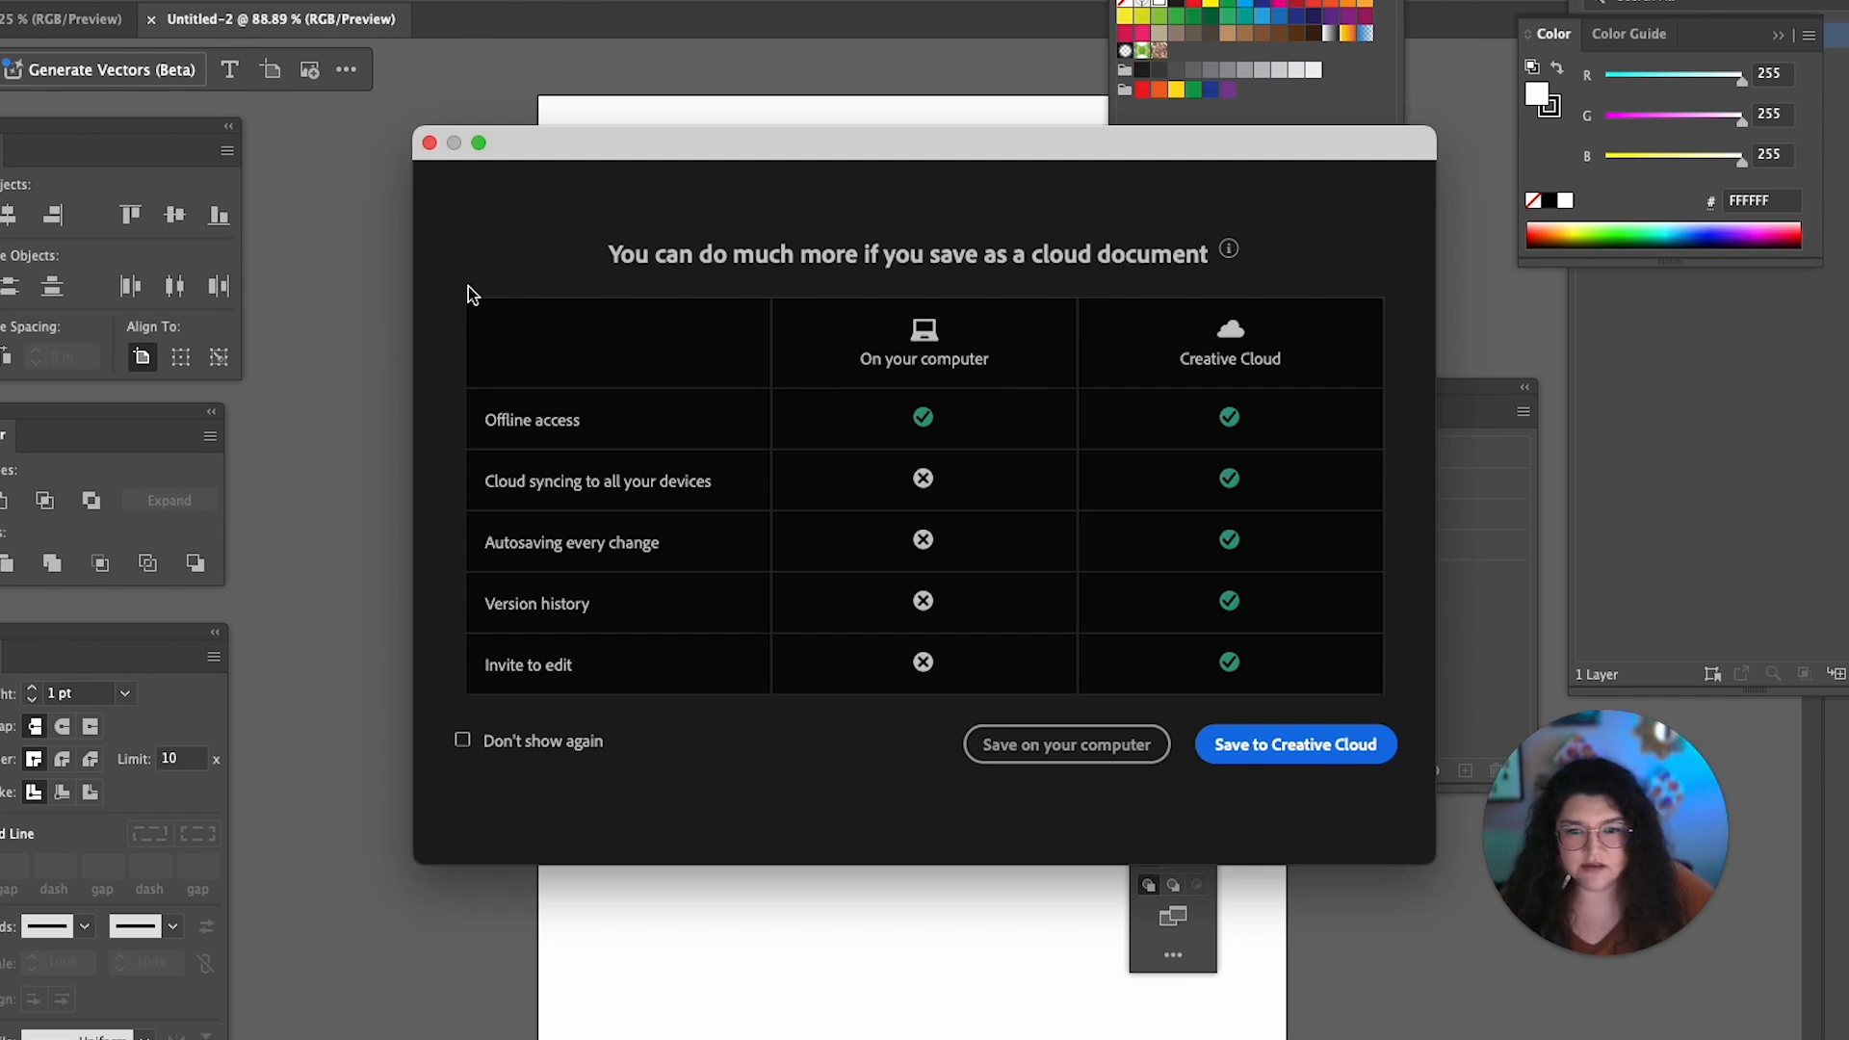
- Save the document on the computer as BrandSheet.ai in the 0826_BRAND_SHEET folder, replacing the existing file and keeping the Illustrator 2020 options
click(1060, 747)
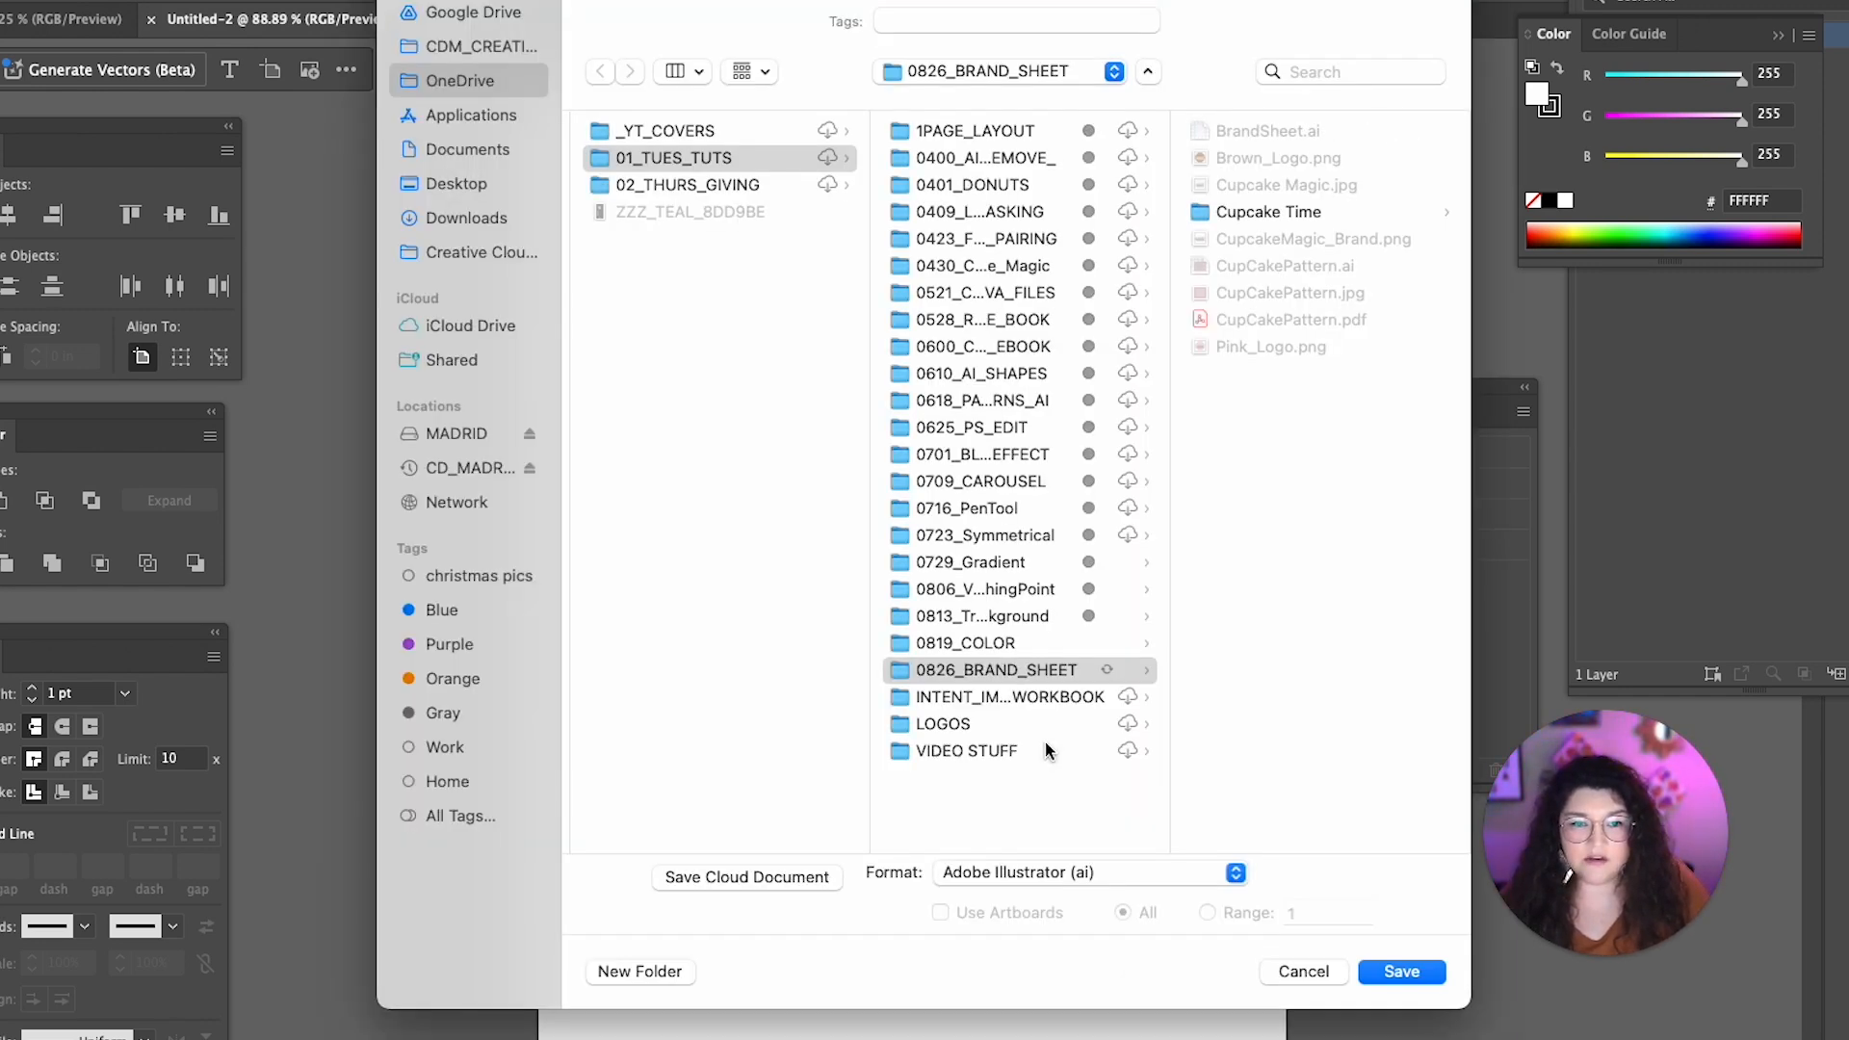
key(Return)
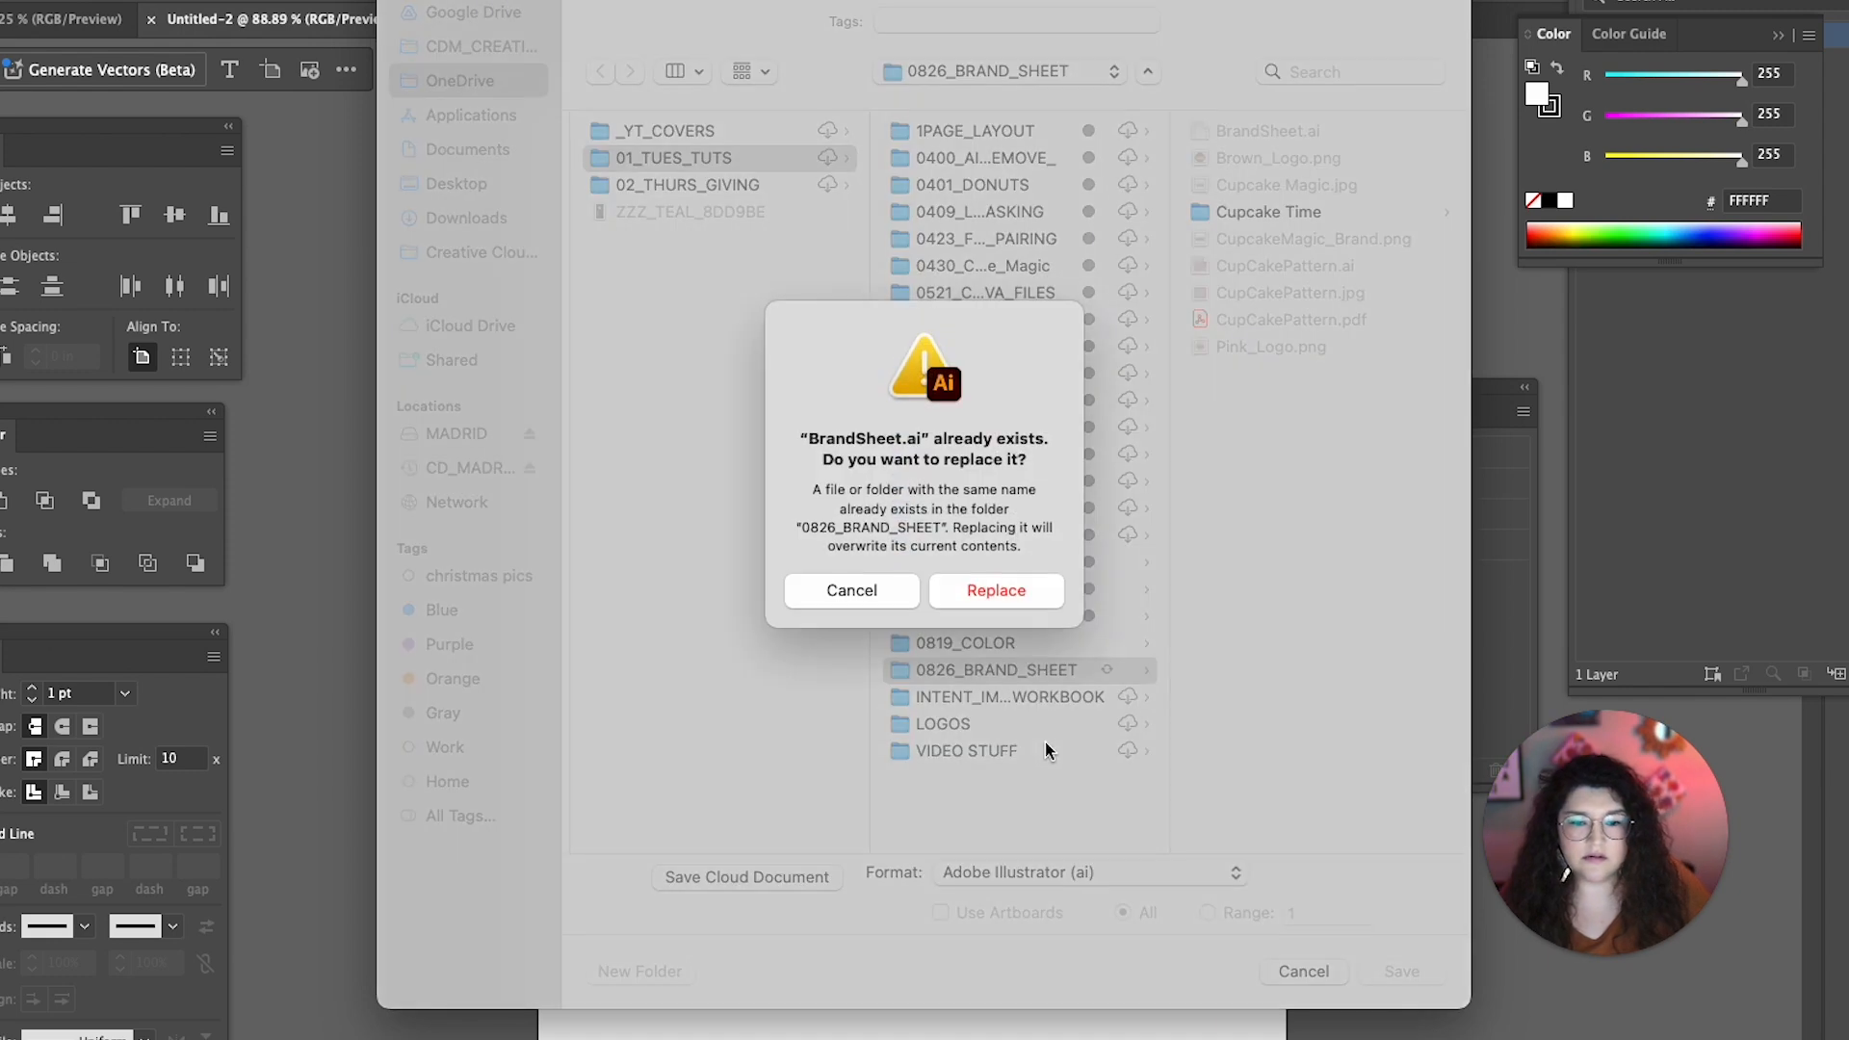
click(1017, 603)
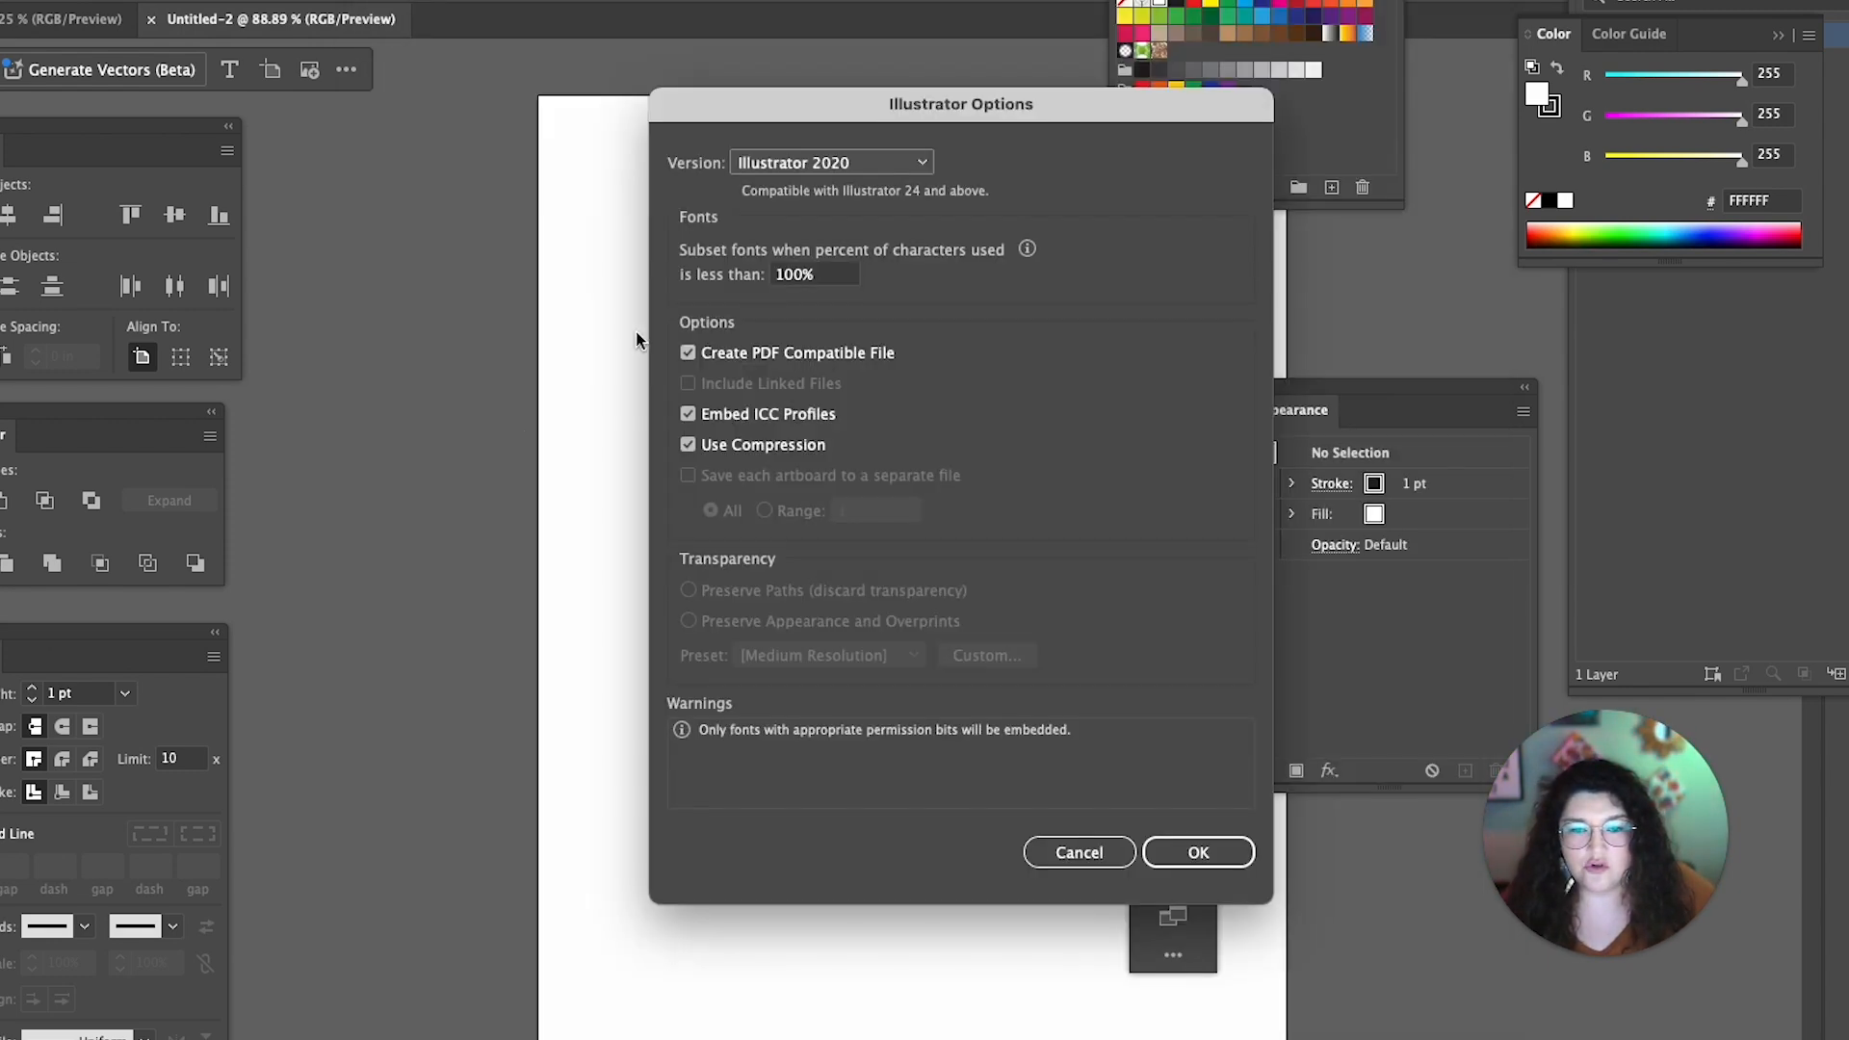
click(1194, 853)
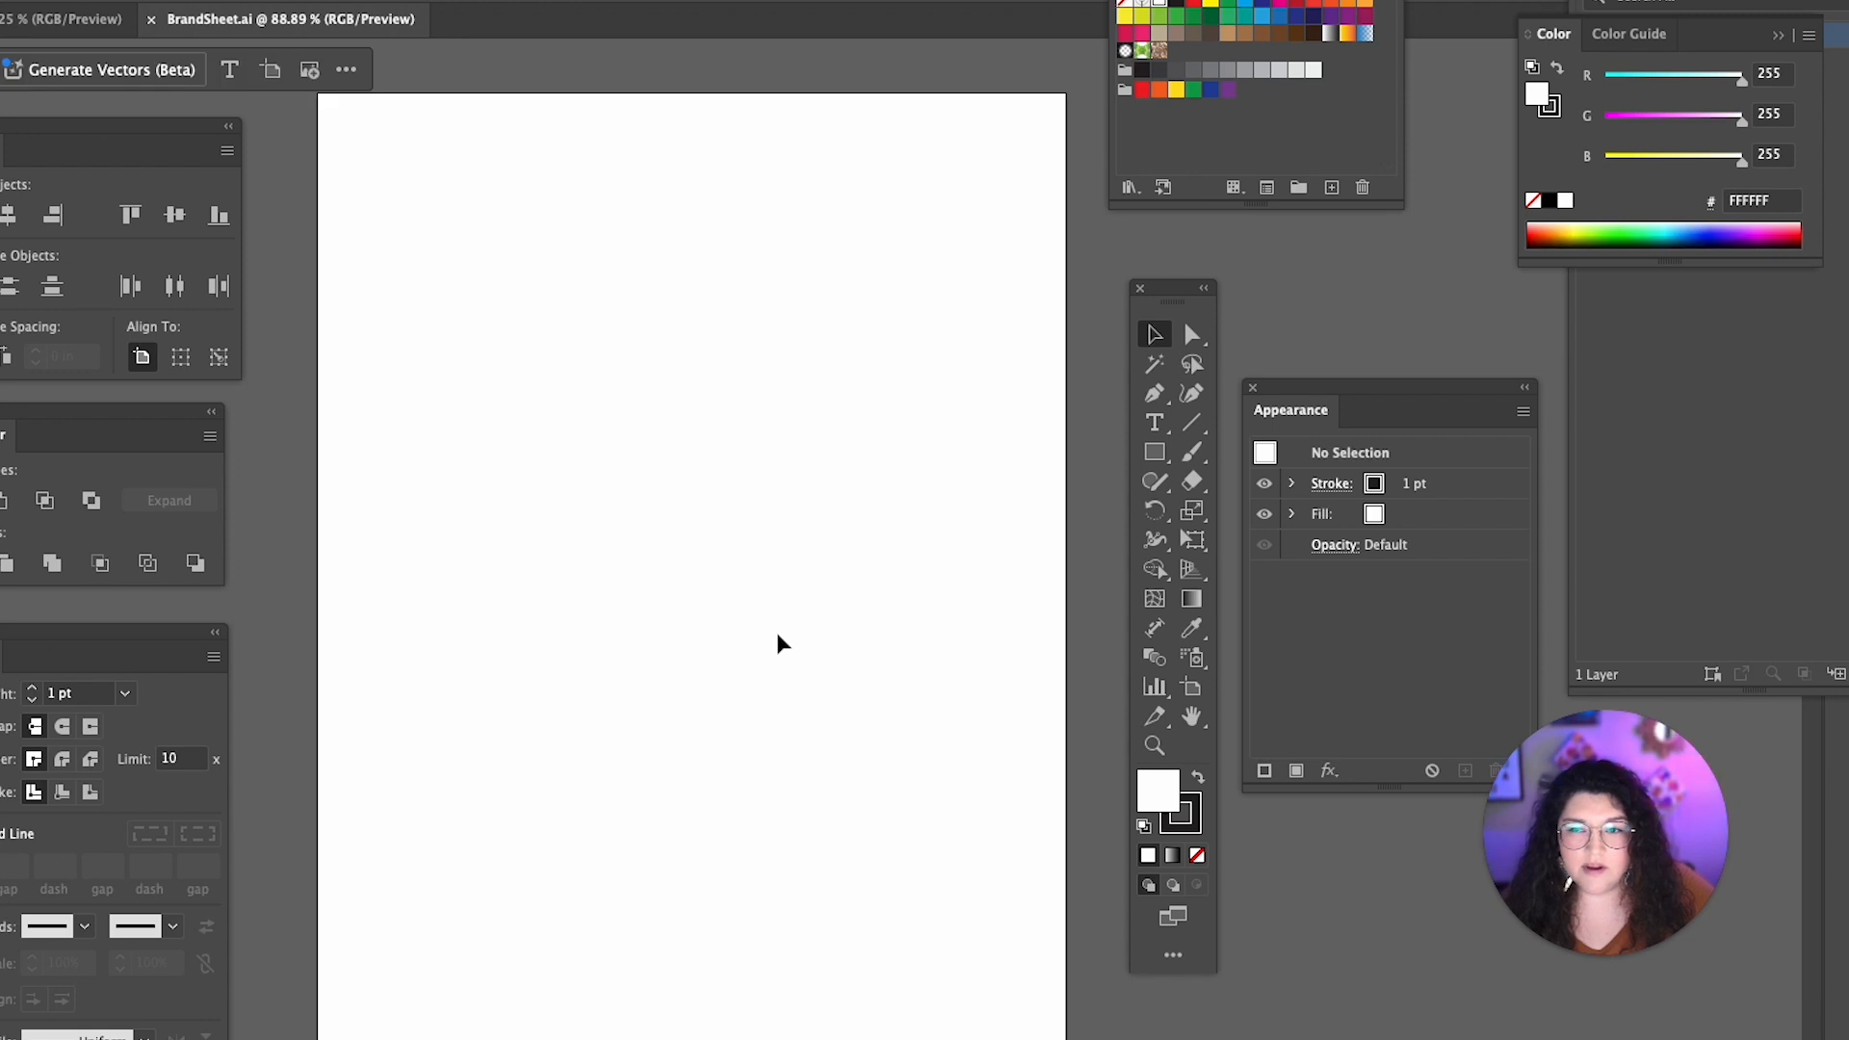
- Draw a square in the upper-left corner of the artboard with the Rectangle tool
key(m)
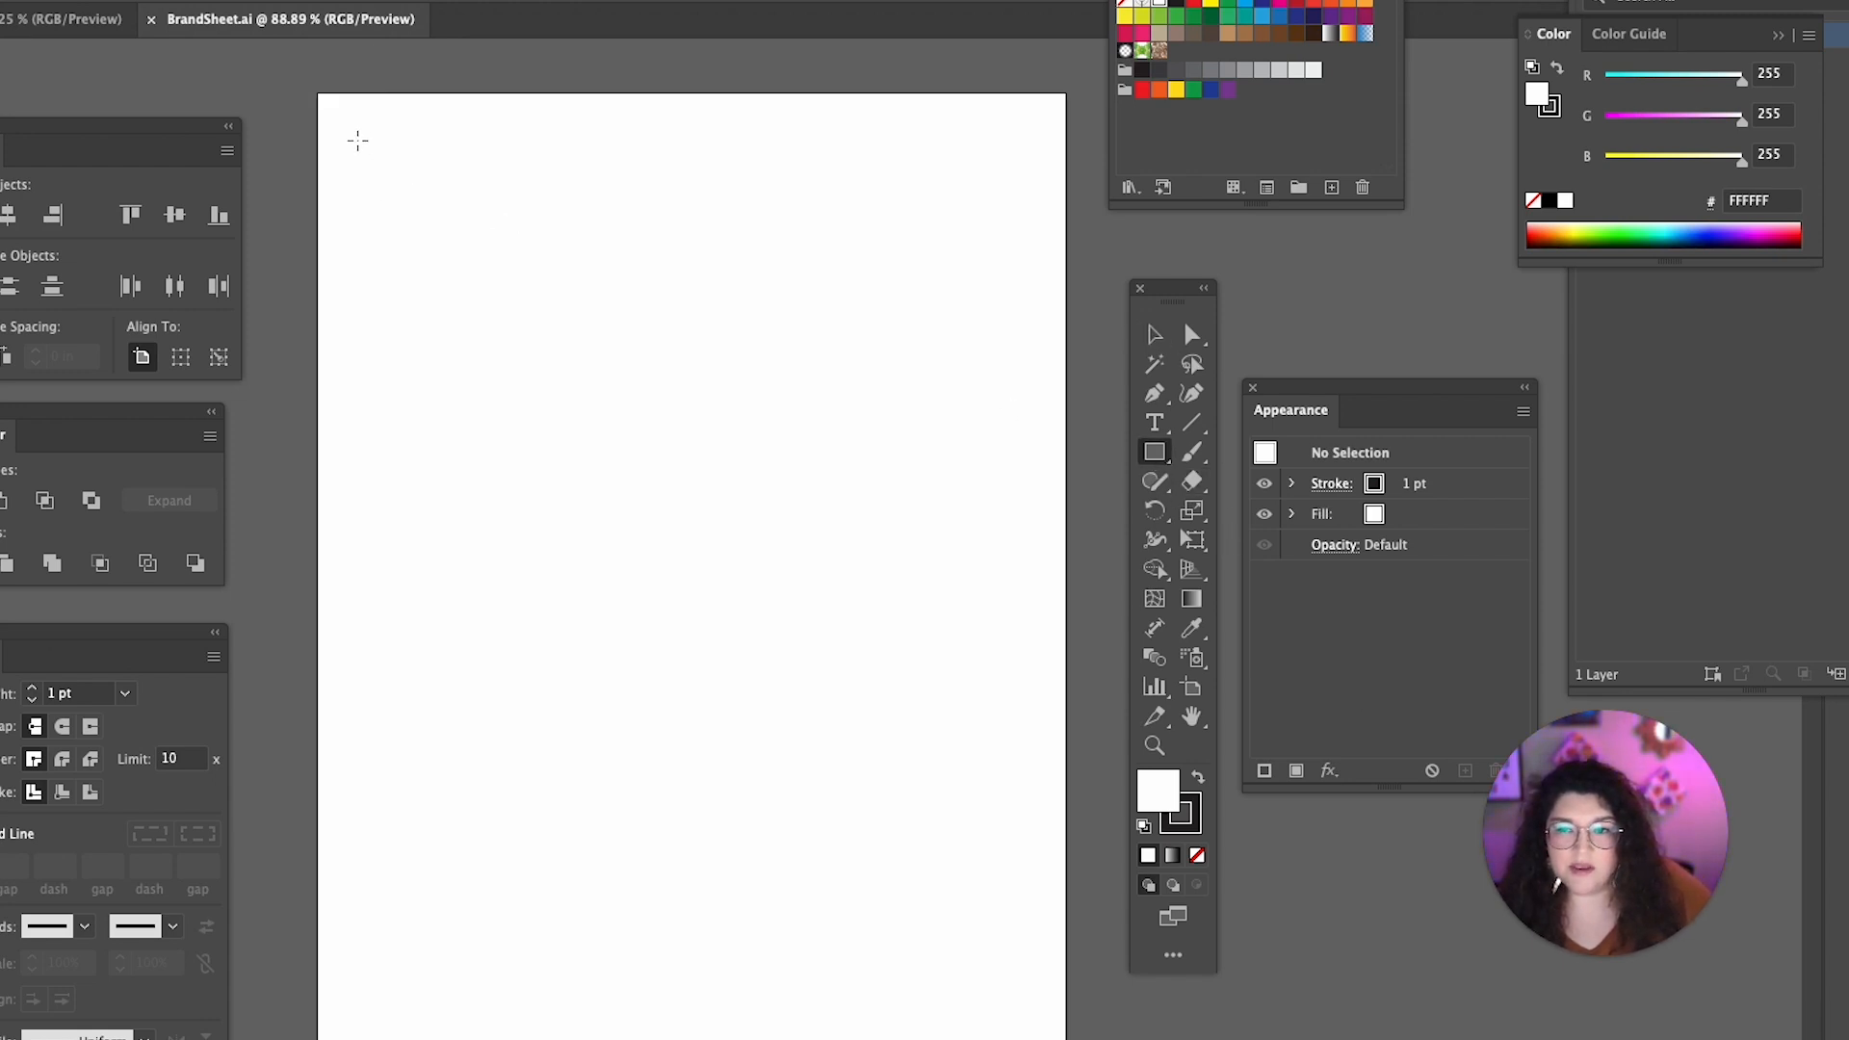
drag(340, 121, 546, 325)
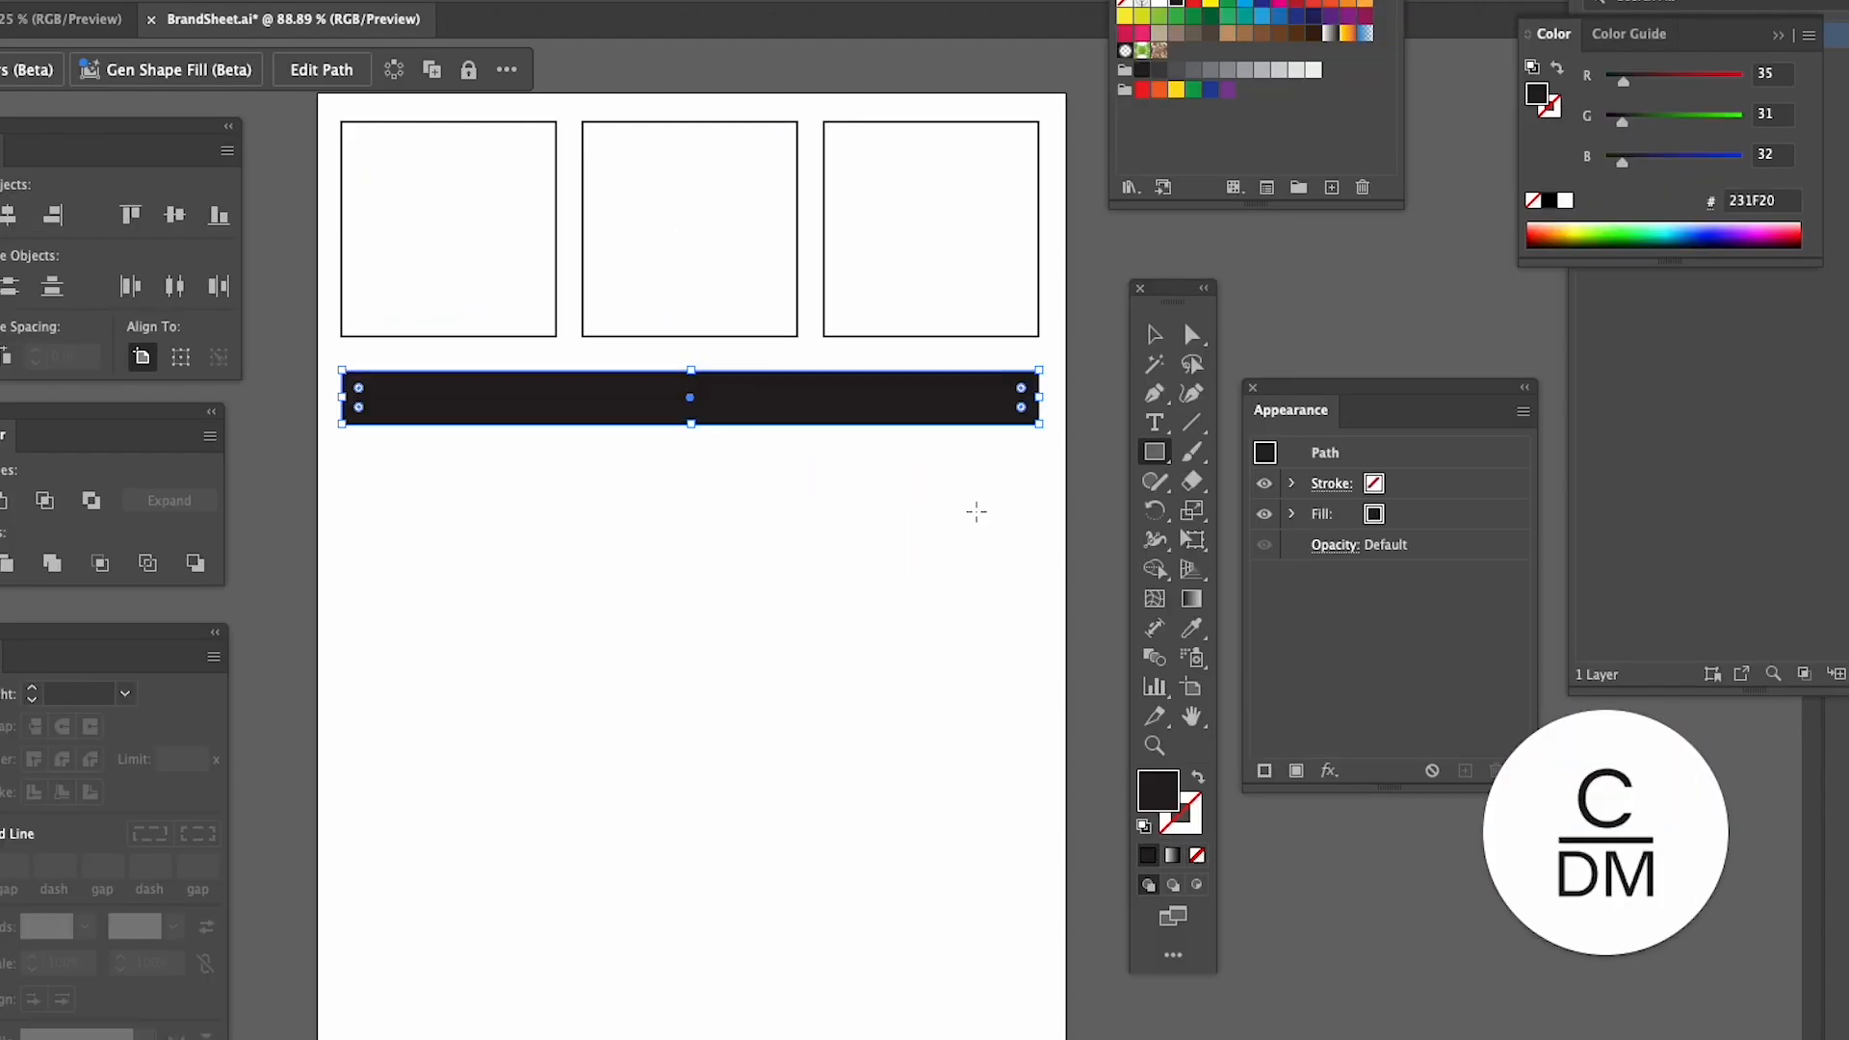
- Split the black bar below the squares into a grid of 4 columns with a 0.125 gutter
click(44, 0)
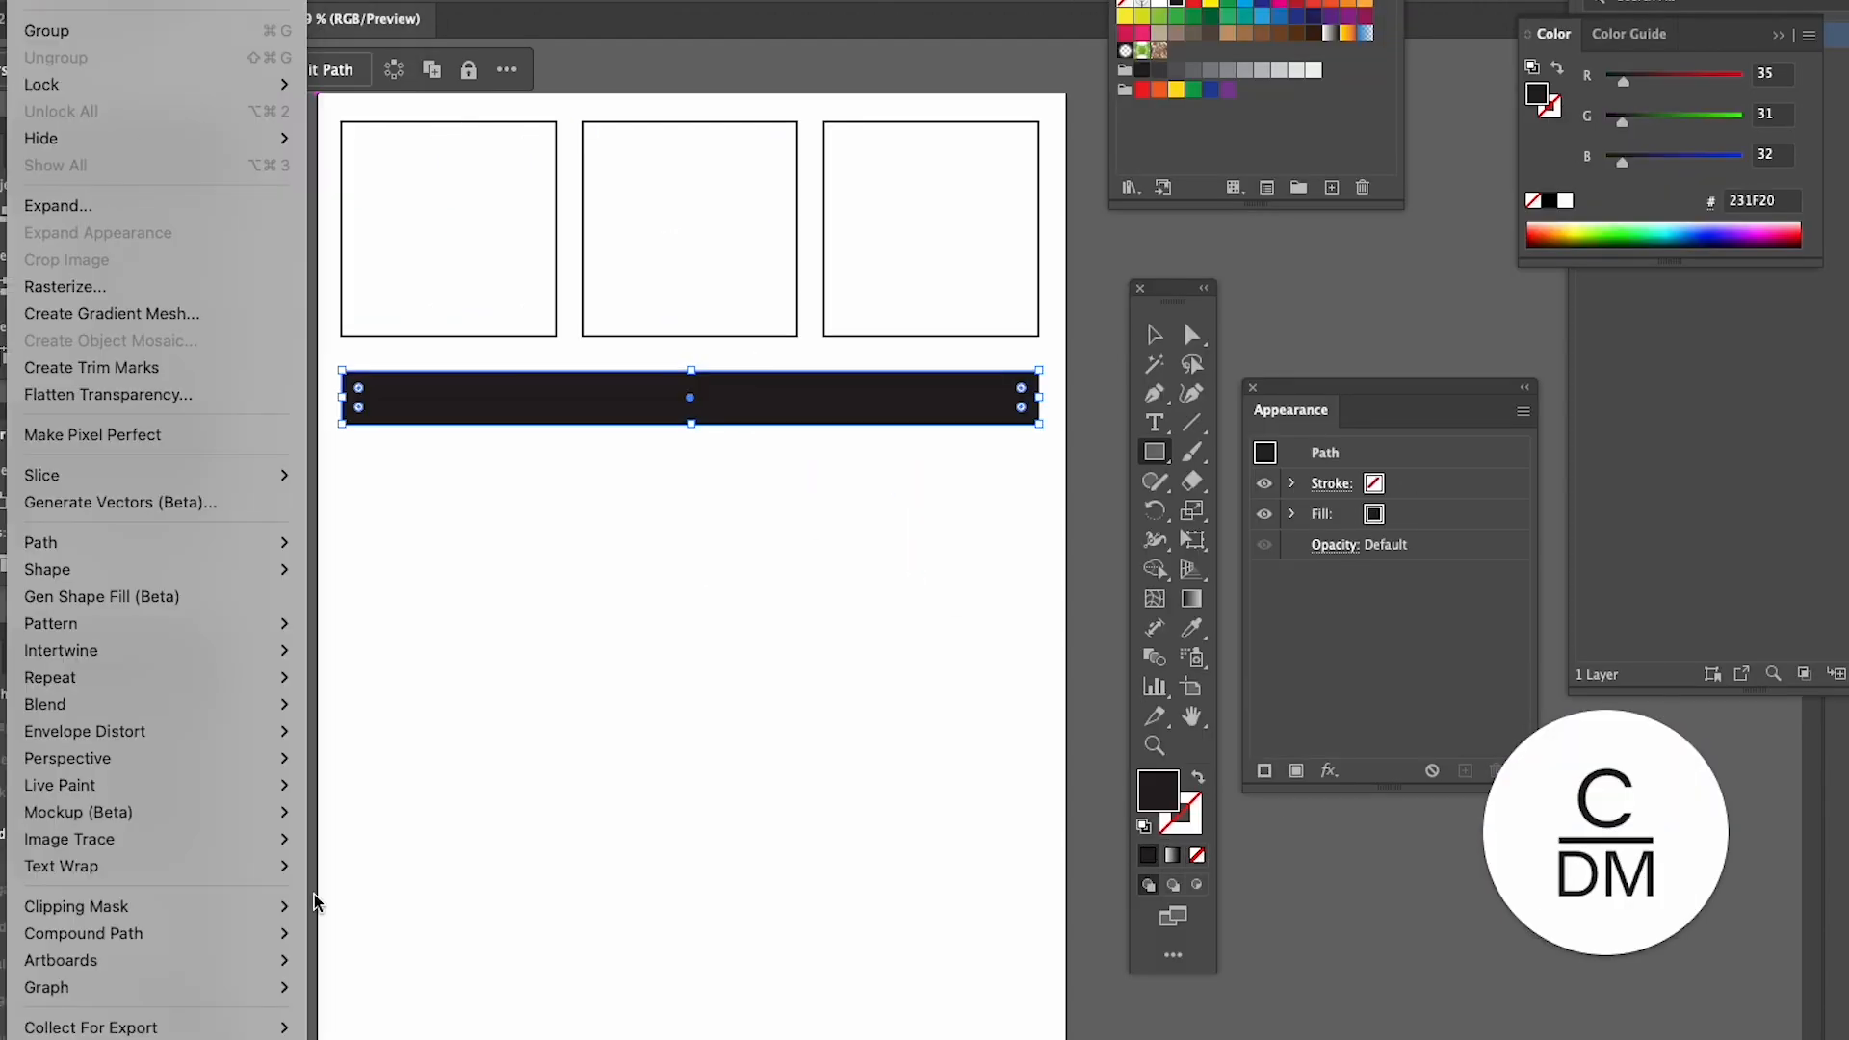
mouse_move(201, 552)
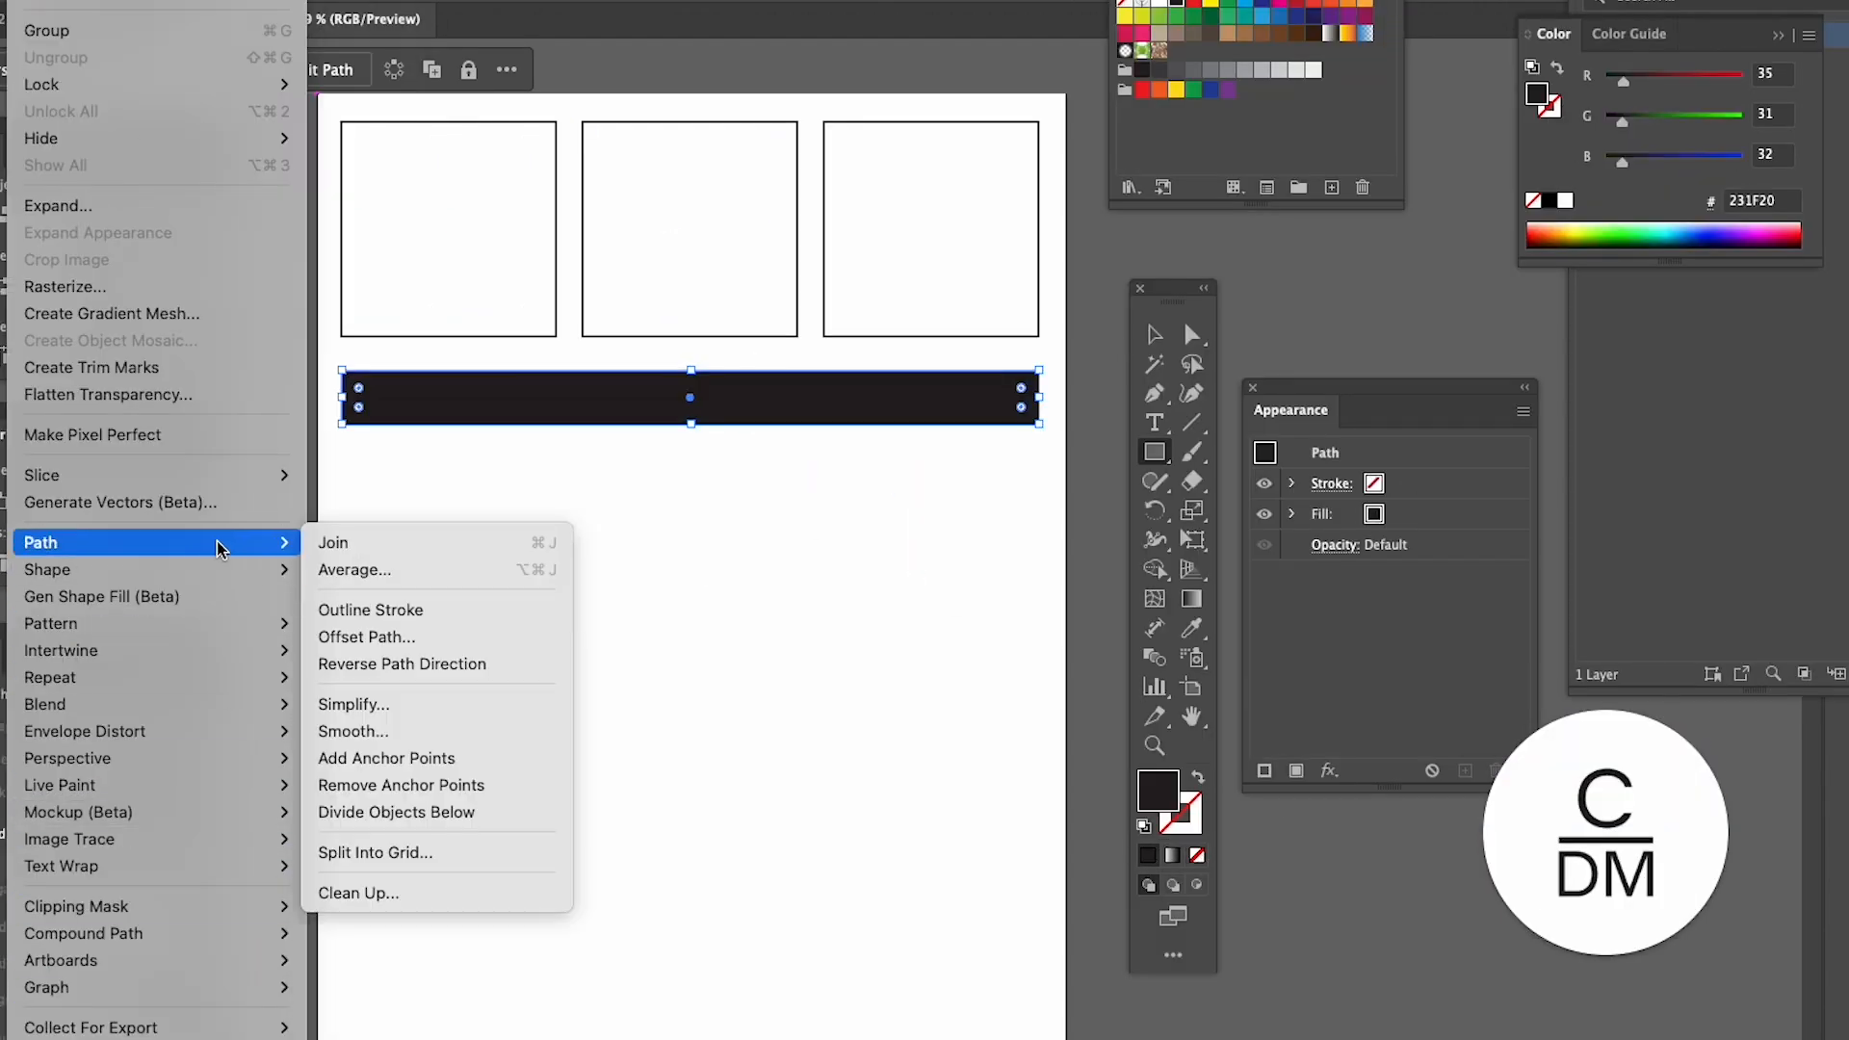
click(376, 853)
click(1107, 549)
click(1207, 335)
key(Tab)
key(Tab)
text(4)
key(Tab)
key(Tab)
text(0.125)
click(1543, 552)
- Reduce the height of the four black bars and set them closer beneath the row of squares
key(v)
drag(690, 424, 749, 380)
click(617, 482)
- Add an area text frame below the first black bar and choose its font by searching for "ave"
key(t)
drag(349, 435, 551, 489)
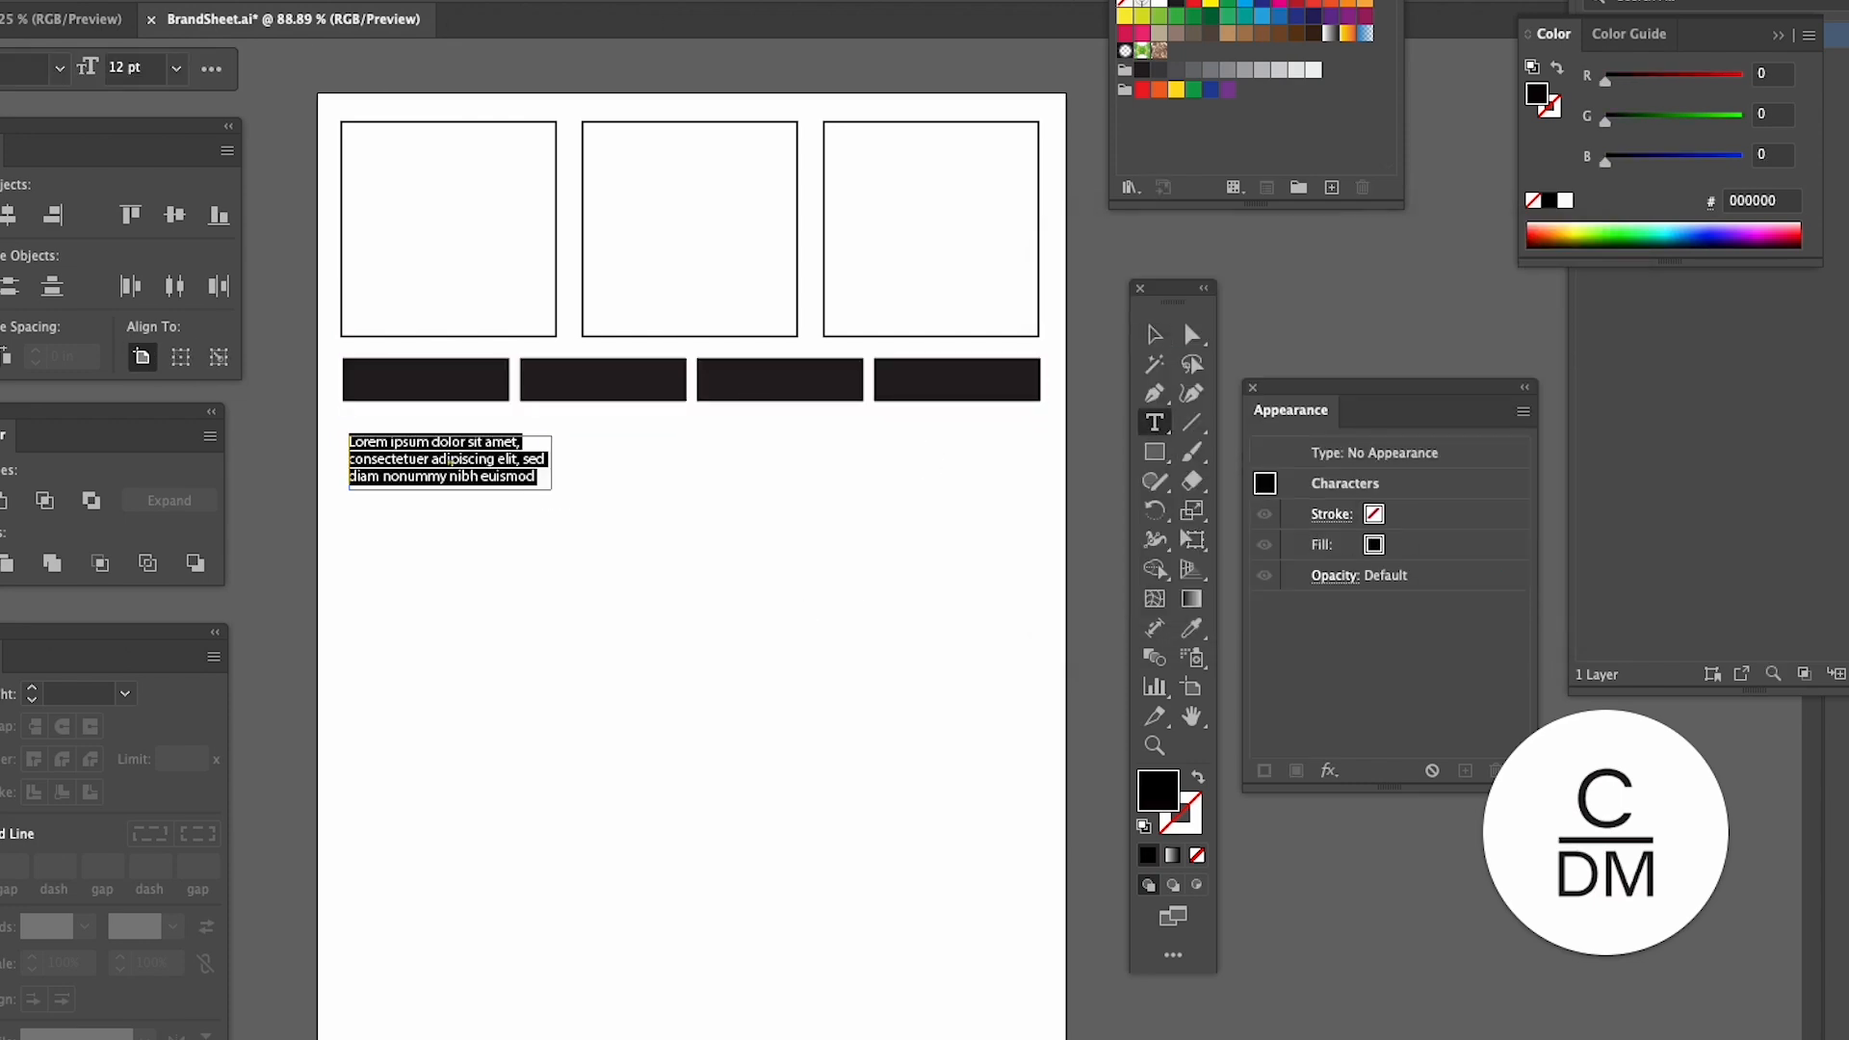
text(avi)
key(BackSpace)
text(e)
key(Down)
key(Down)
key(Return)
- Enlarge the placeholder text to 19 pt and replace it with "TITLE FONT:"
key(super+shift+period)
key(super+shift+period)
key(super+shift+period)
text(TITLE FONT:)
key(Escape)
- Duplicate the title label twice downward and change the second label to "SUBTITLE FONT:"
drag(450, 489, 437, 553)
click(454, 512)
click(443, 532)
double_click(430, 494)
key(super+a)
text(SuBTITLE FONT:)
- Change the third label's text to "BODY COPY:"
triple_click(430, 549)
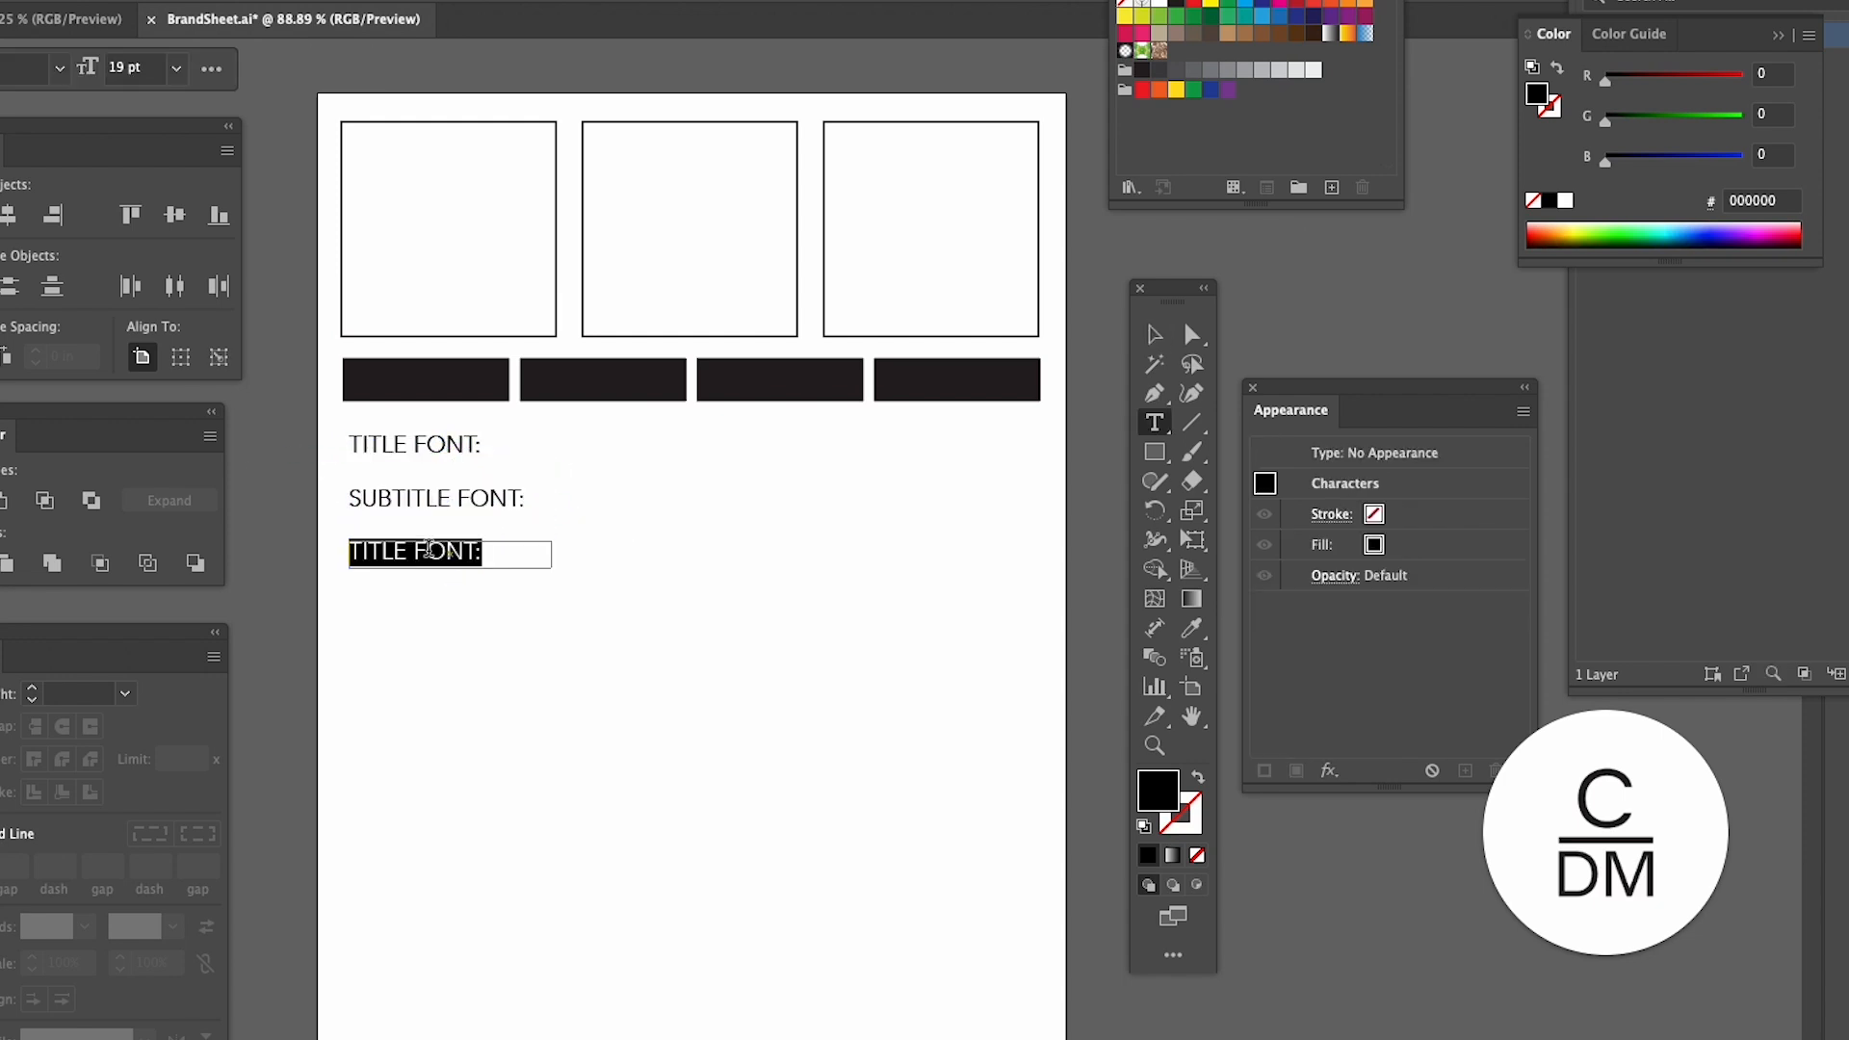
text(BODY COPY:)
key(Escape)
- Duplicate a square below the text labels, stretch it into a shorter rectangle spanning the full row width, and remove its fill
click(741, 749)
key(super+c)
key(super+v)
drag(797, 664, 435, 791)
drag(558, 701, 1039, 701)
drag(690, 809, 690, 772)
key(slash)
- Copy the three top squares and place the duplicates in a row beneath the wide rectangle
drag(330, 184, 881, 236)
key(super+c)
key(super+v)
drag(885, 529, 796, 876)
drag(851, 773, 849, 788)
click(1093, 838)
click(1603, 957)
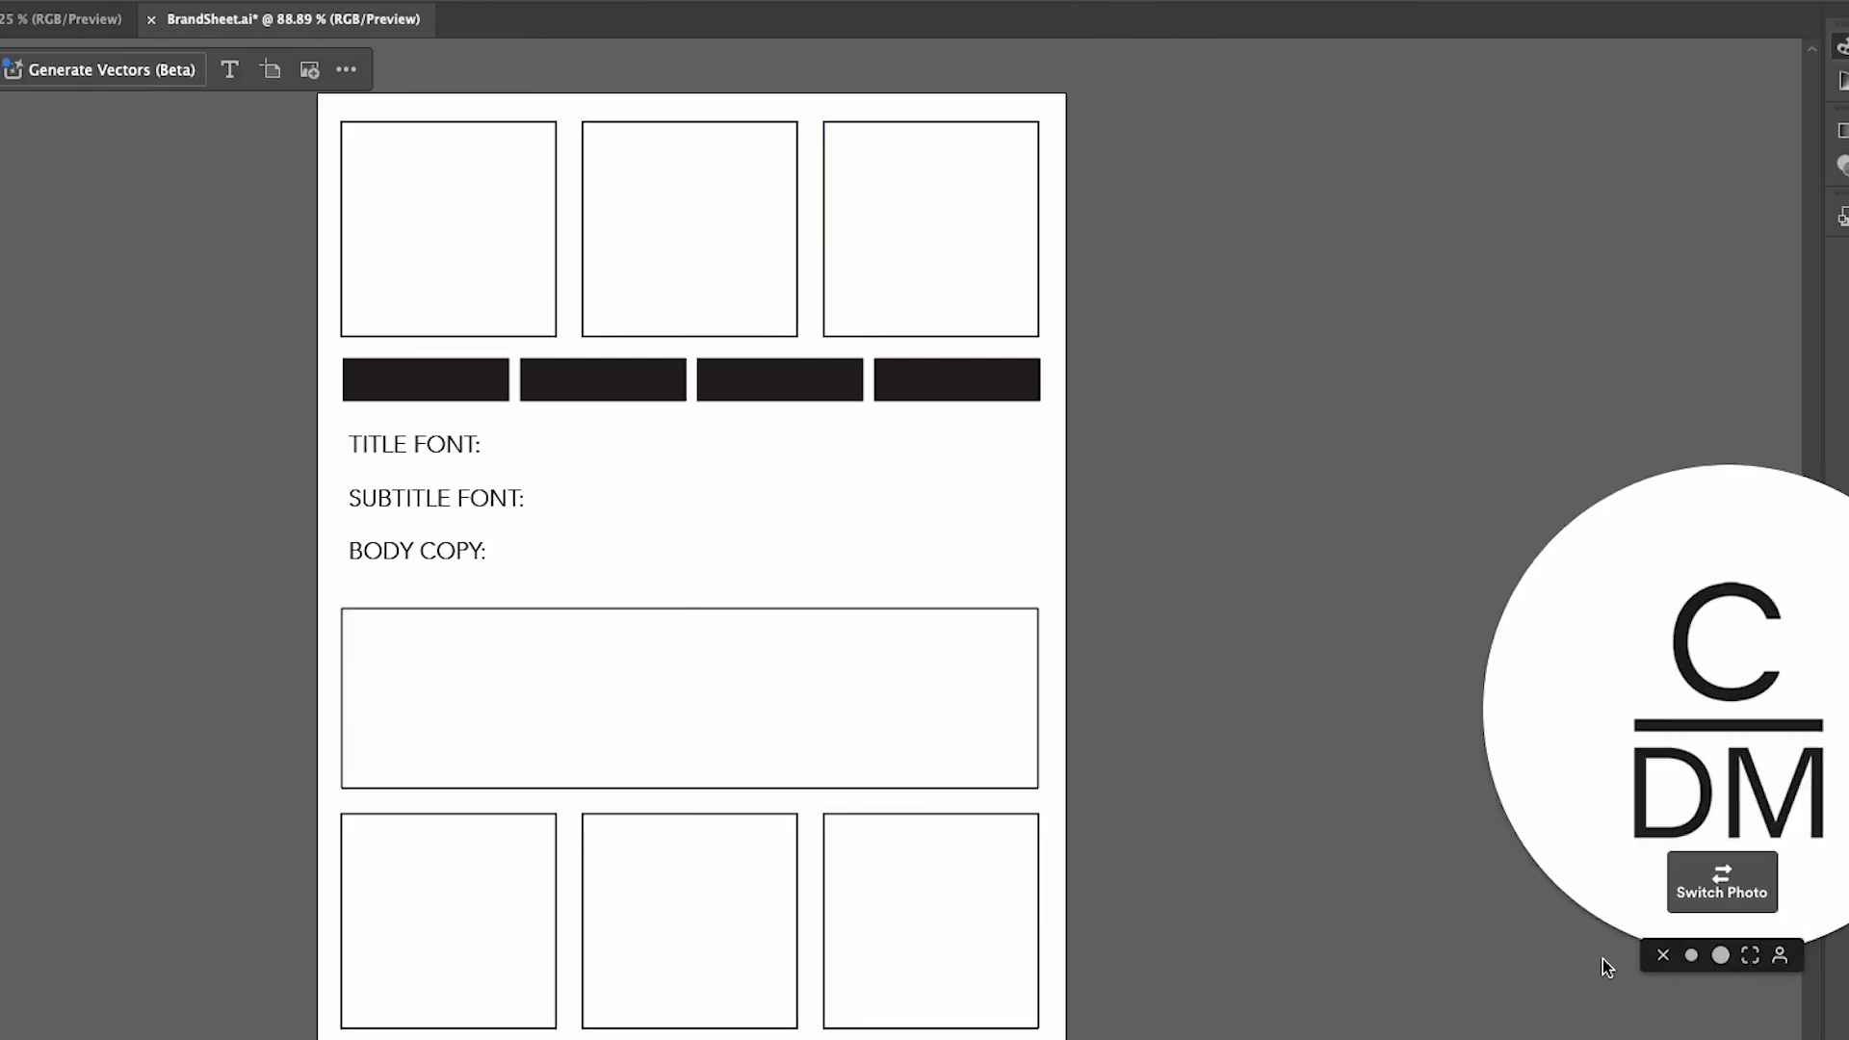
click(347, 198)
right_click(460, 197)
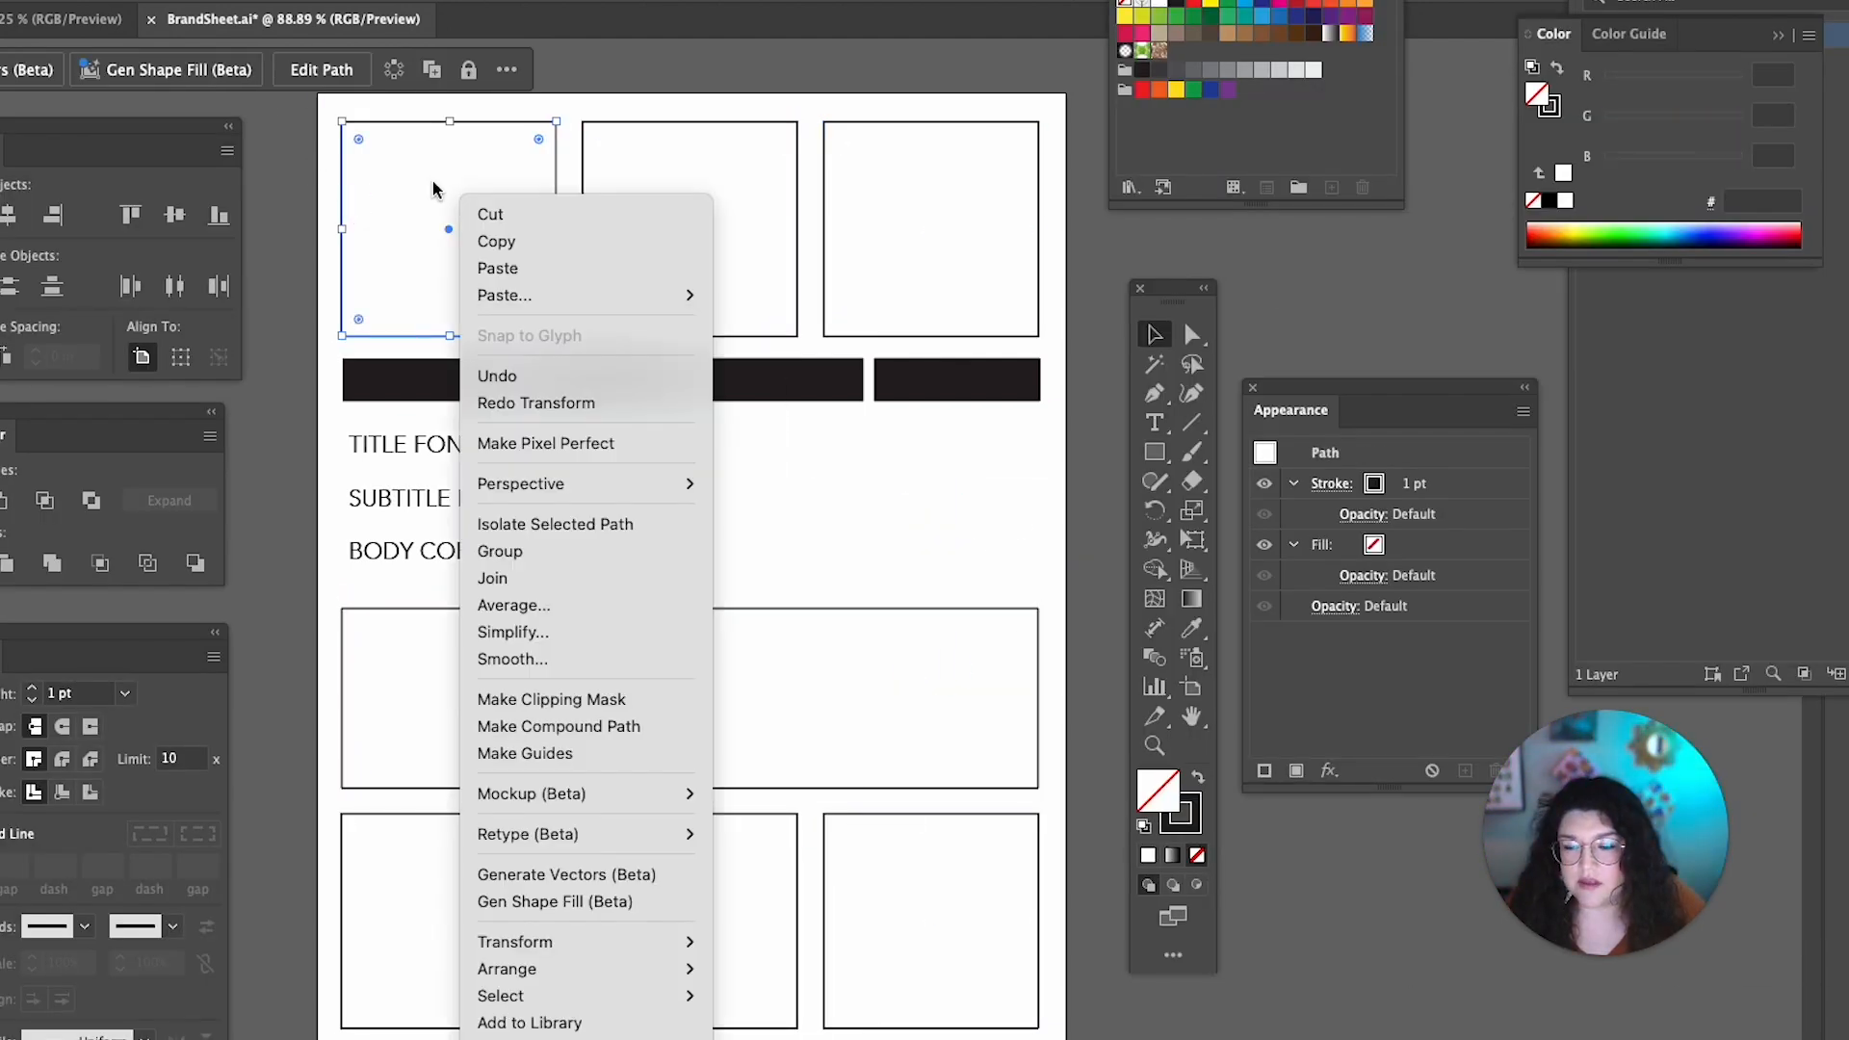
key(Escape)
key(super+z)
- Swap fill and stroke on the lower squares, the wide rectangle and the upper squares to make them solid black
drag(331, 915, 881, 929)
key(shift+x)
click(866, 788)
key(shift+x)
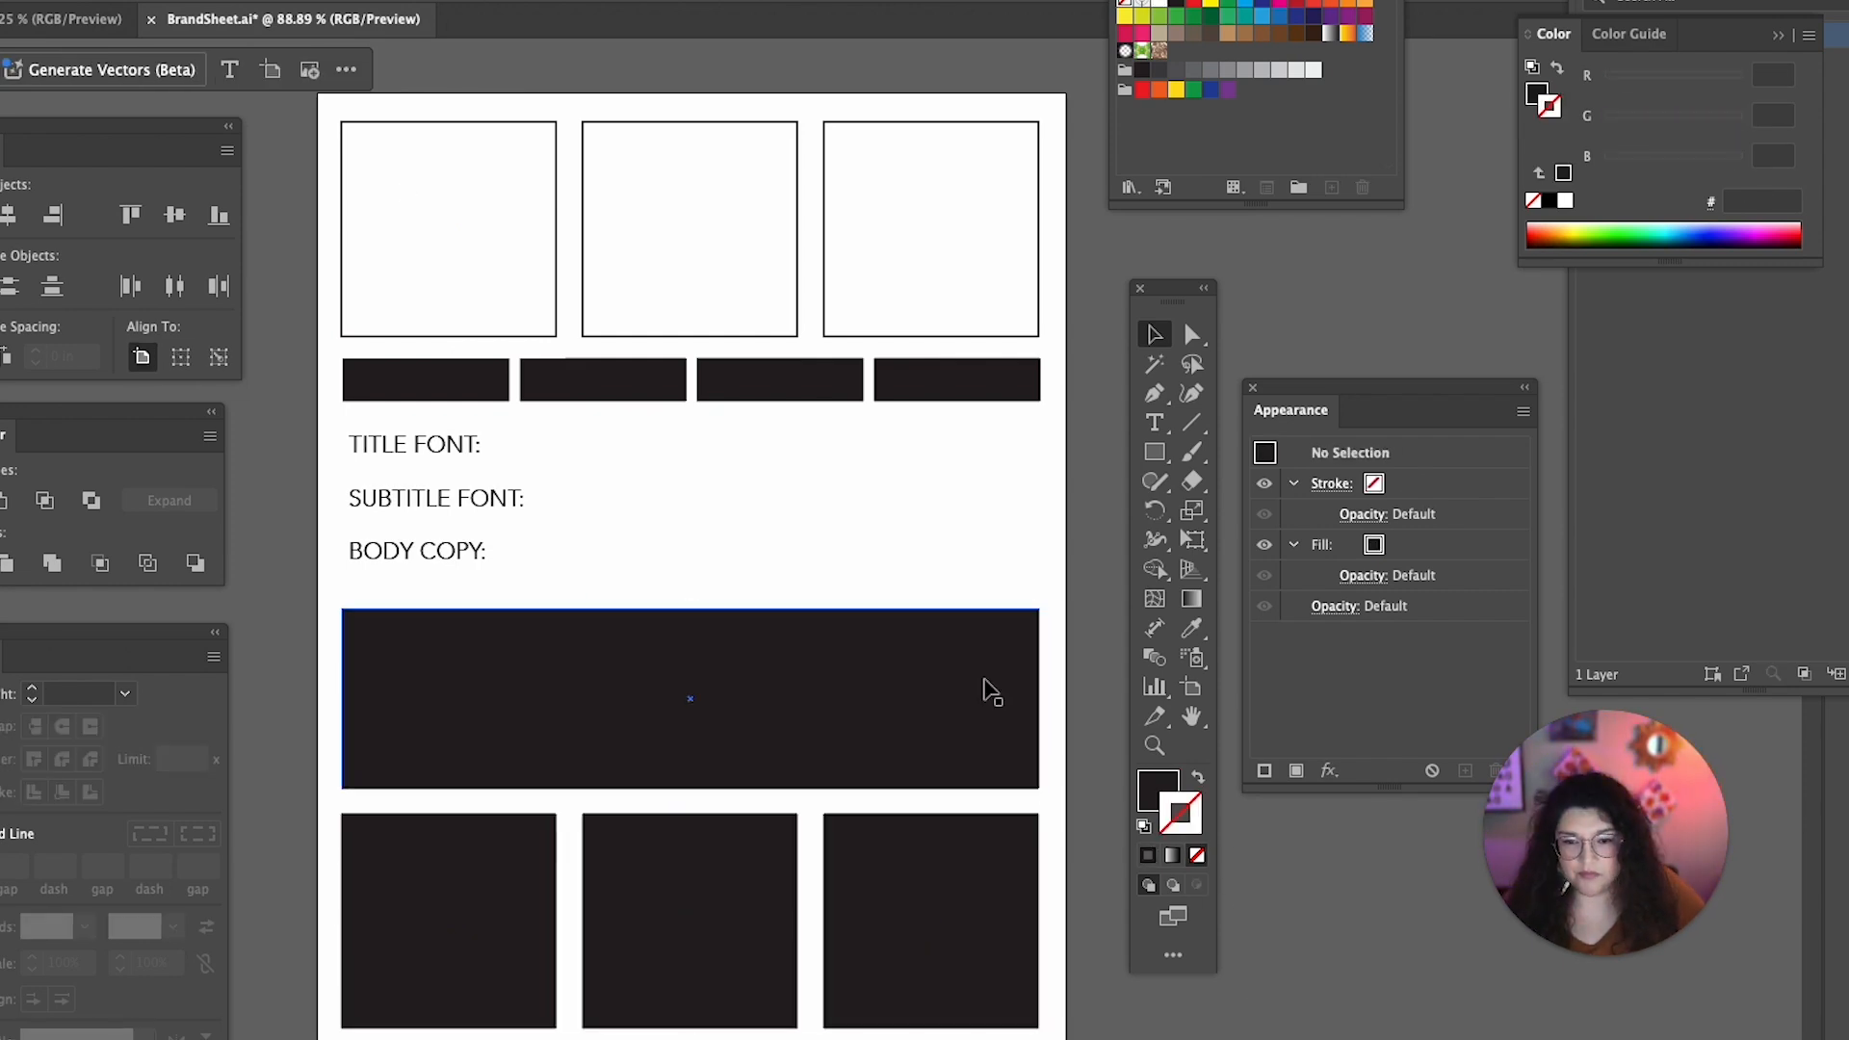
click(1332, 999)
drag(330, 185, 882, 236)
click(1158, 789)
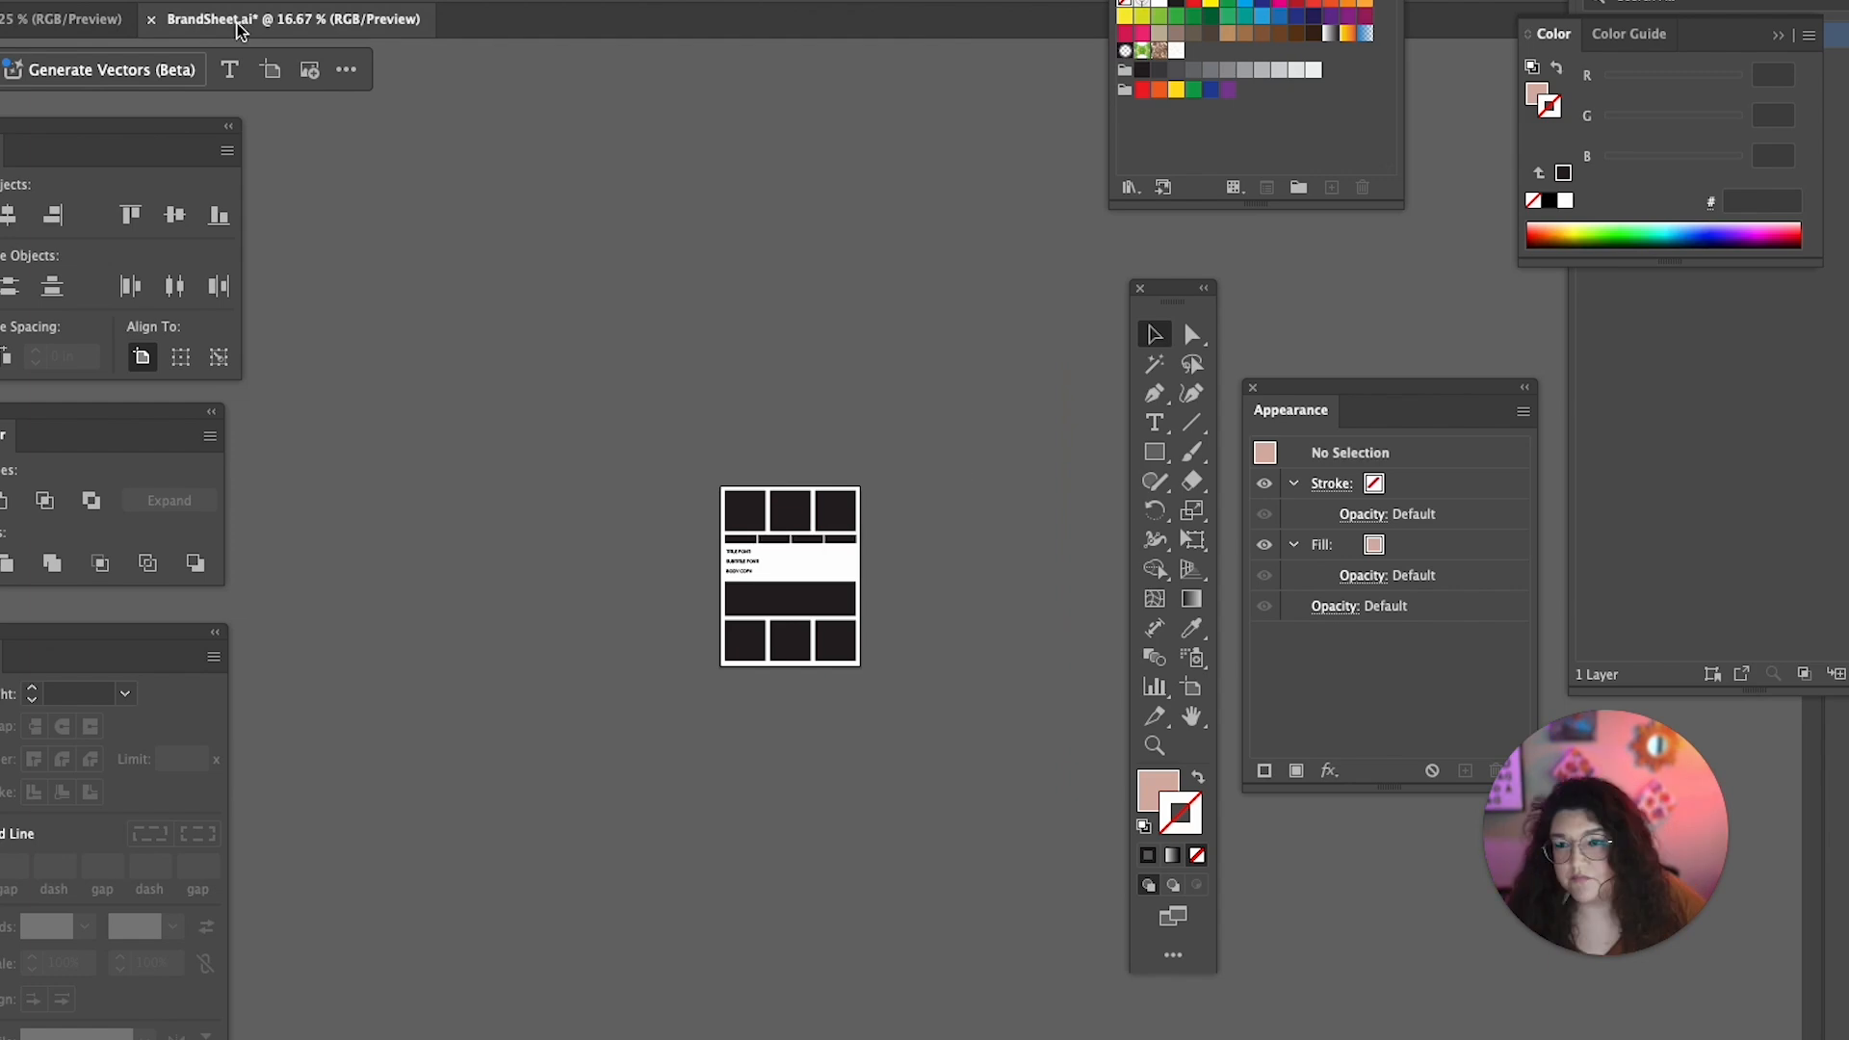
- Clip the cupcake MAGIC bakery image to the first square of the lower row and adjust its position within the mask
right_click(767, 596)
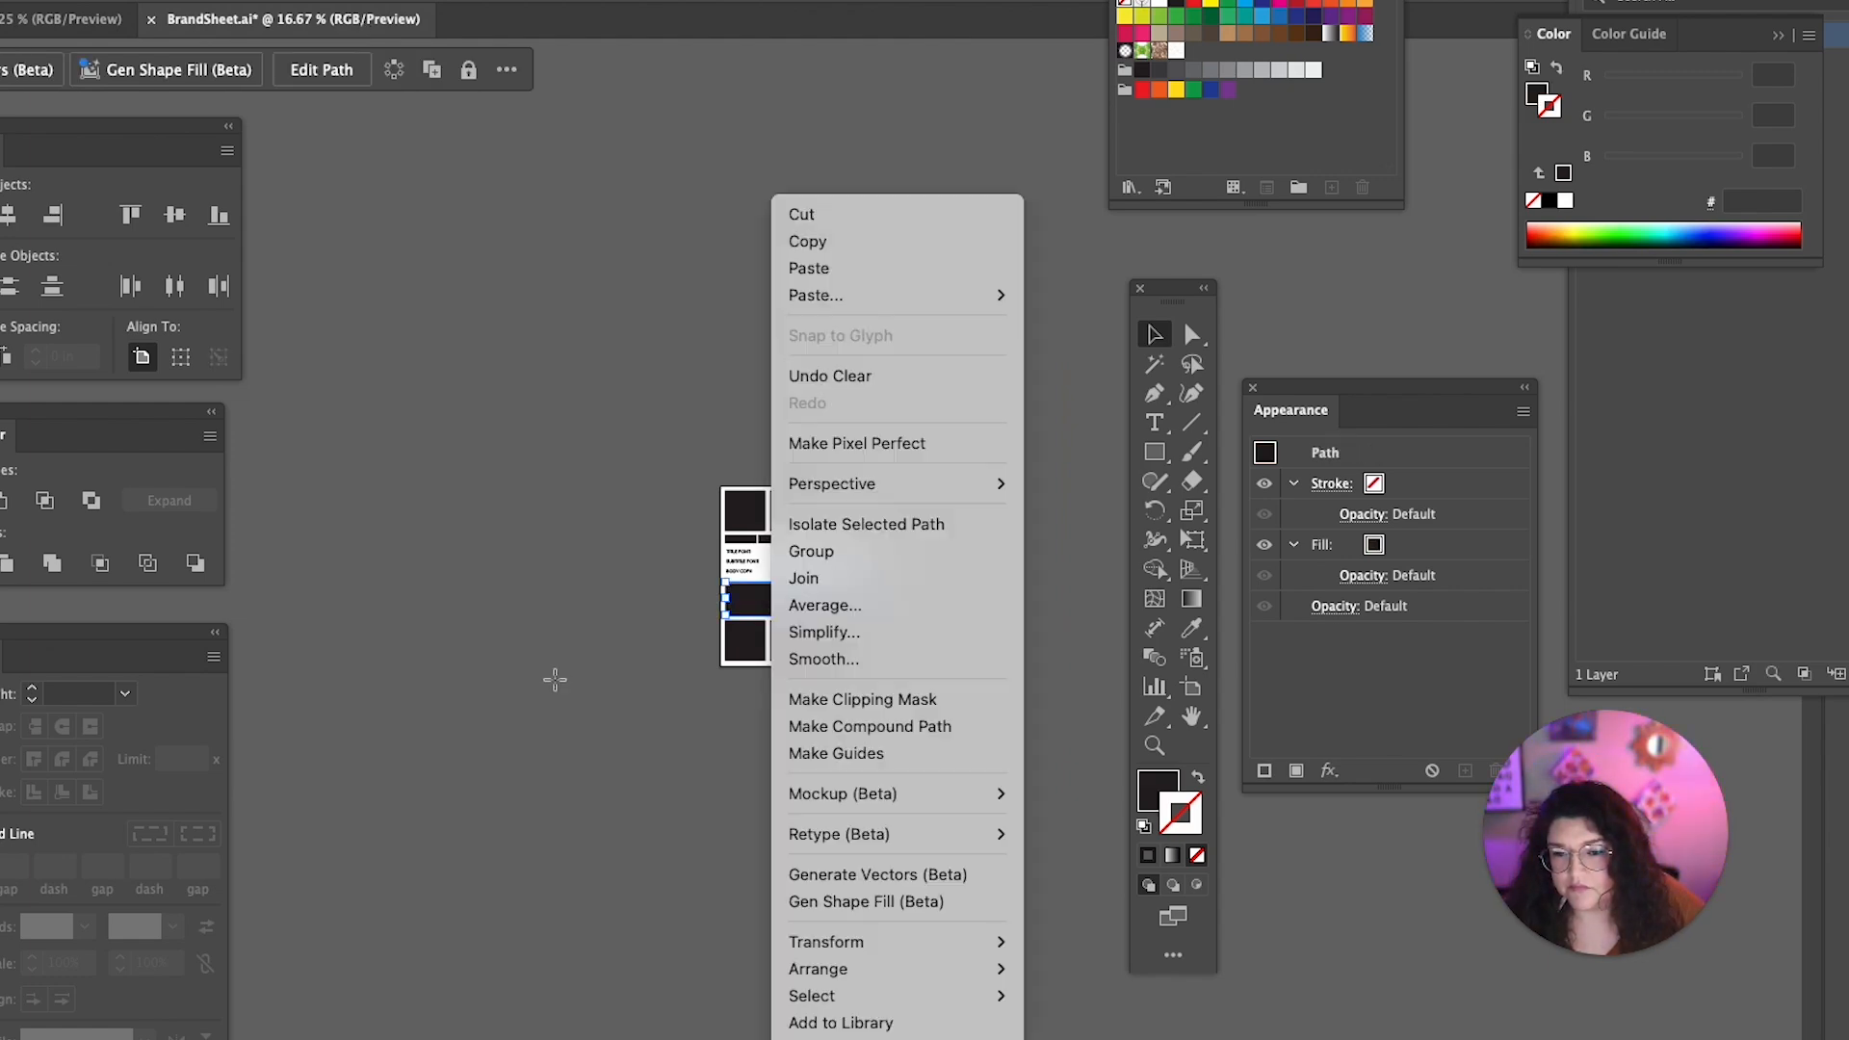
click(973, 697)
scroll(867, 578, up, 5)
click(451, 895)
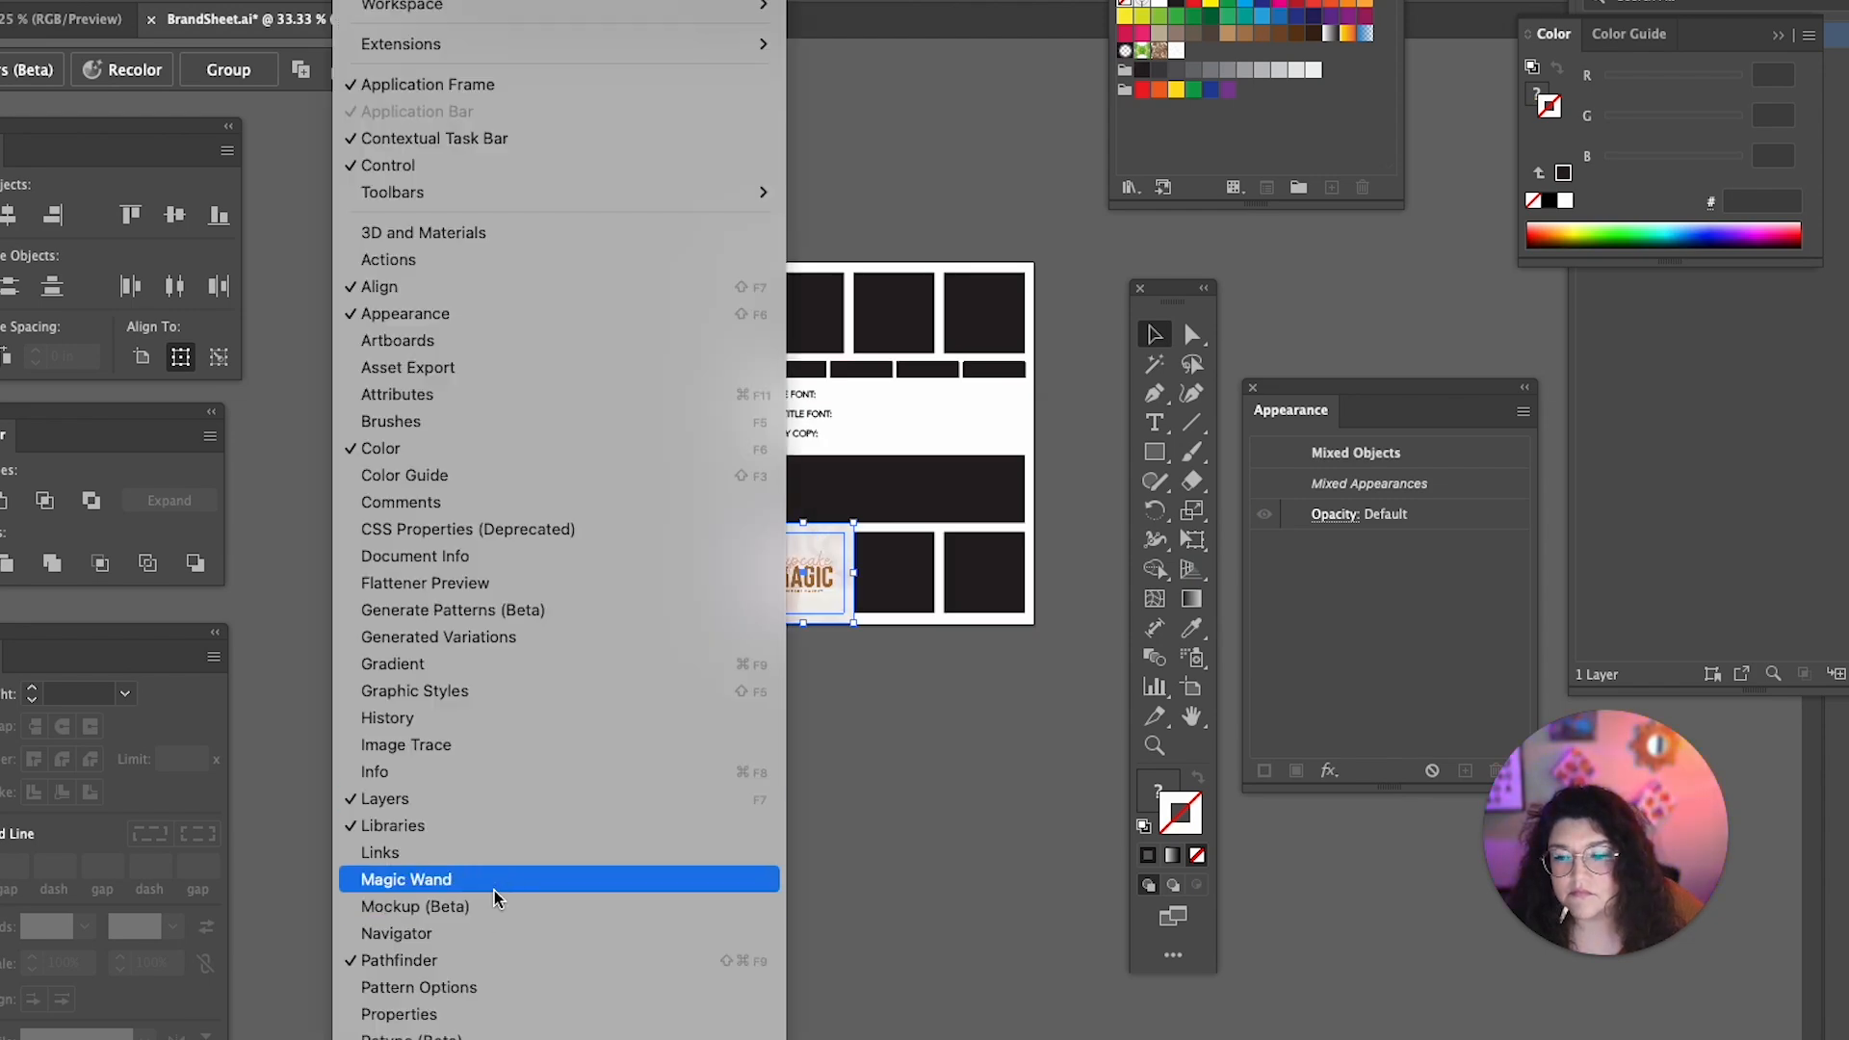
click(500, 869)
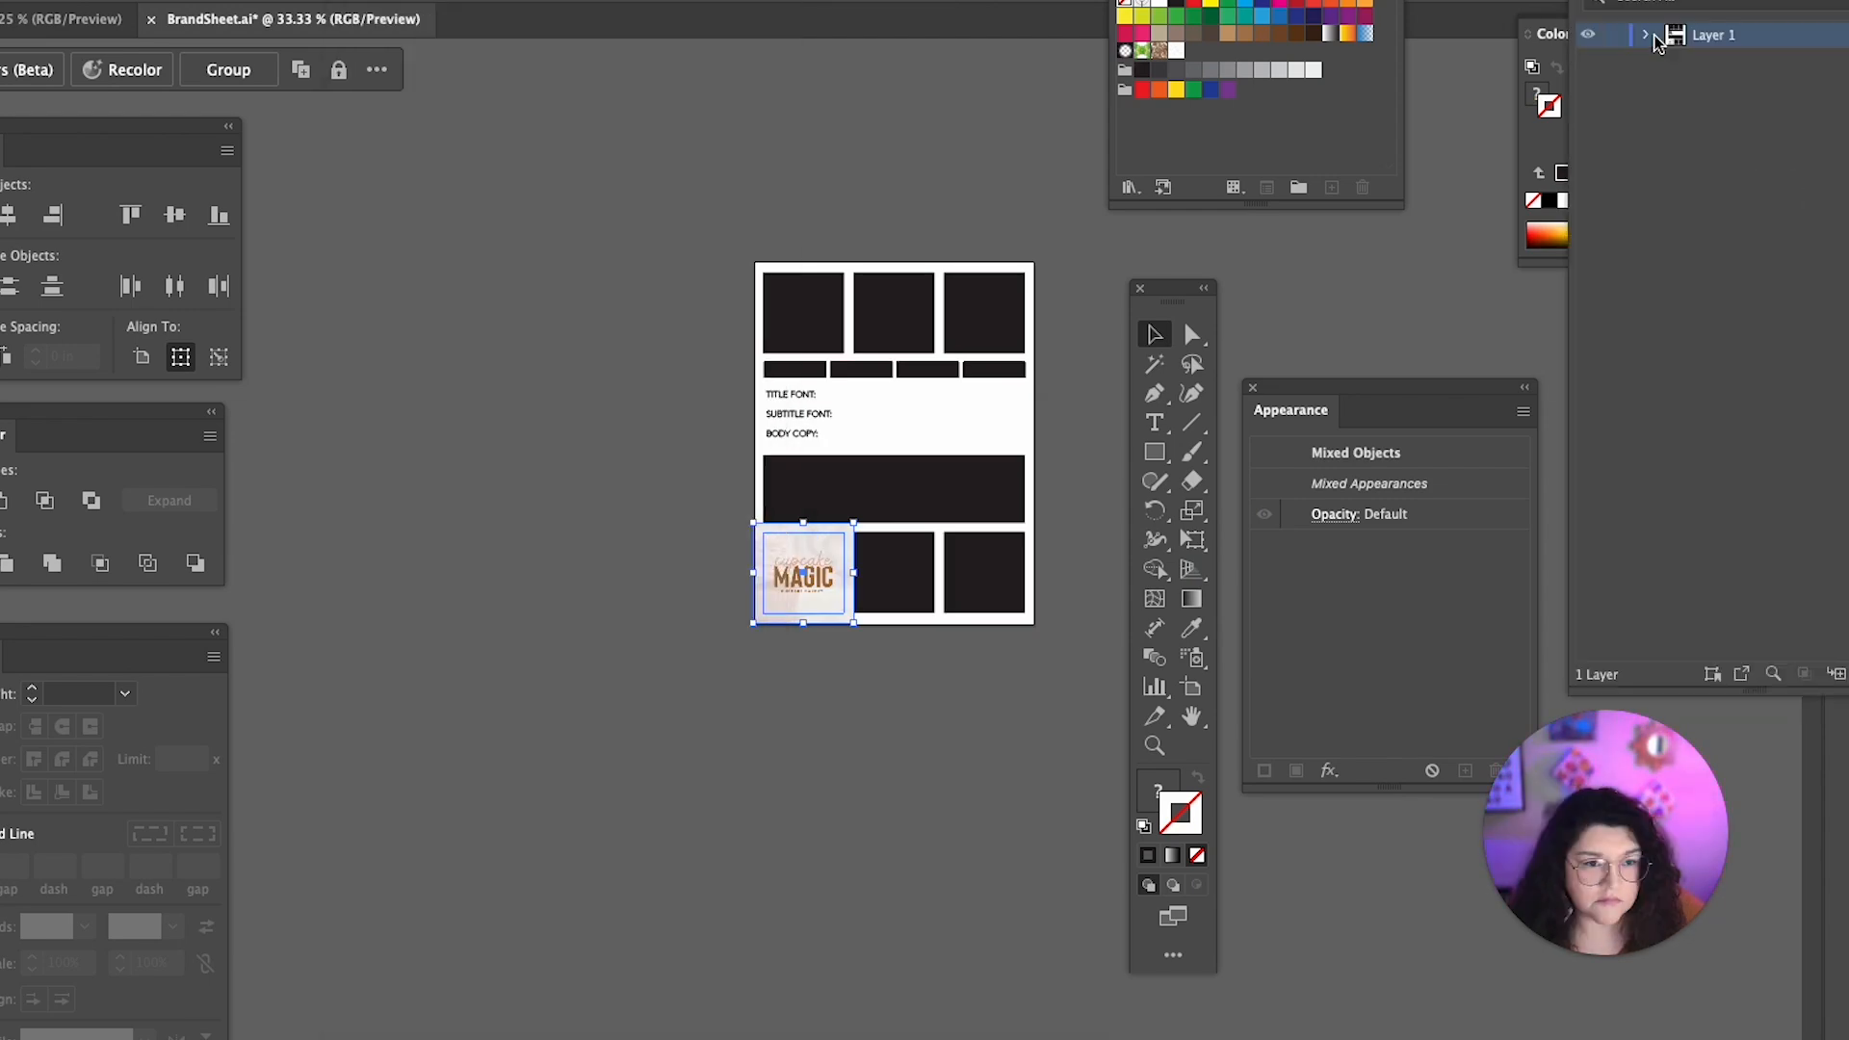
right_click(619, 739)
click(712, 793)
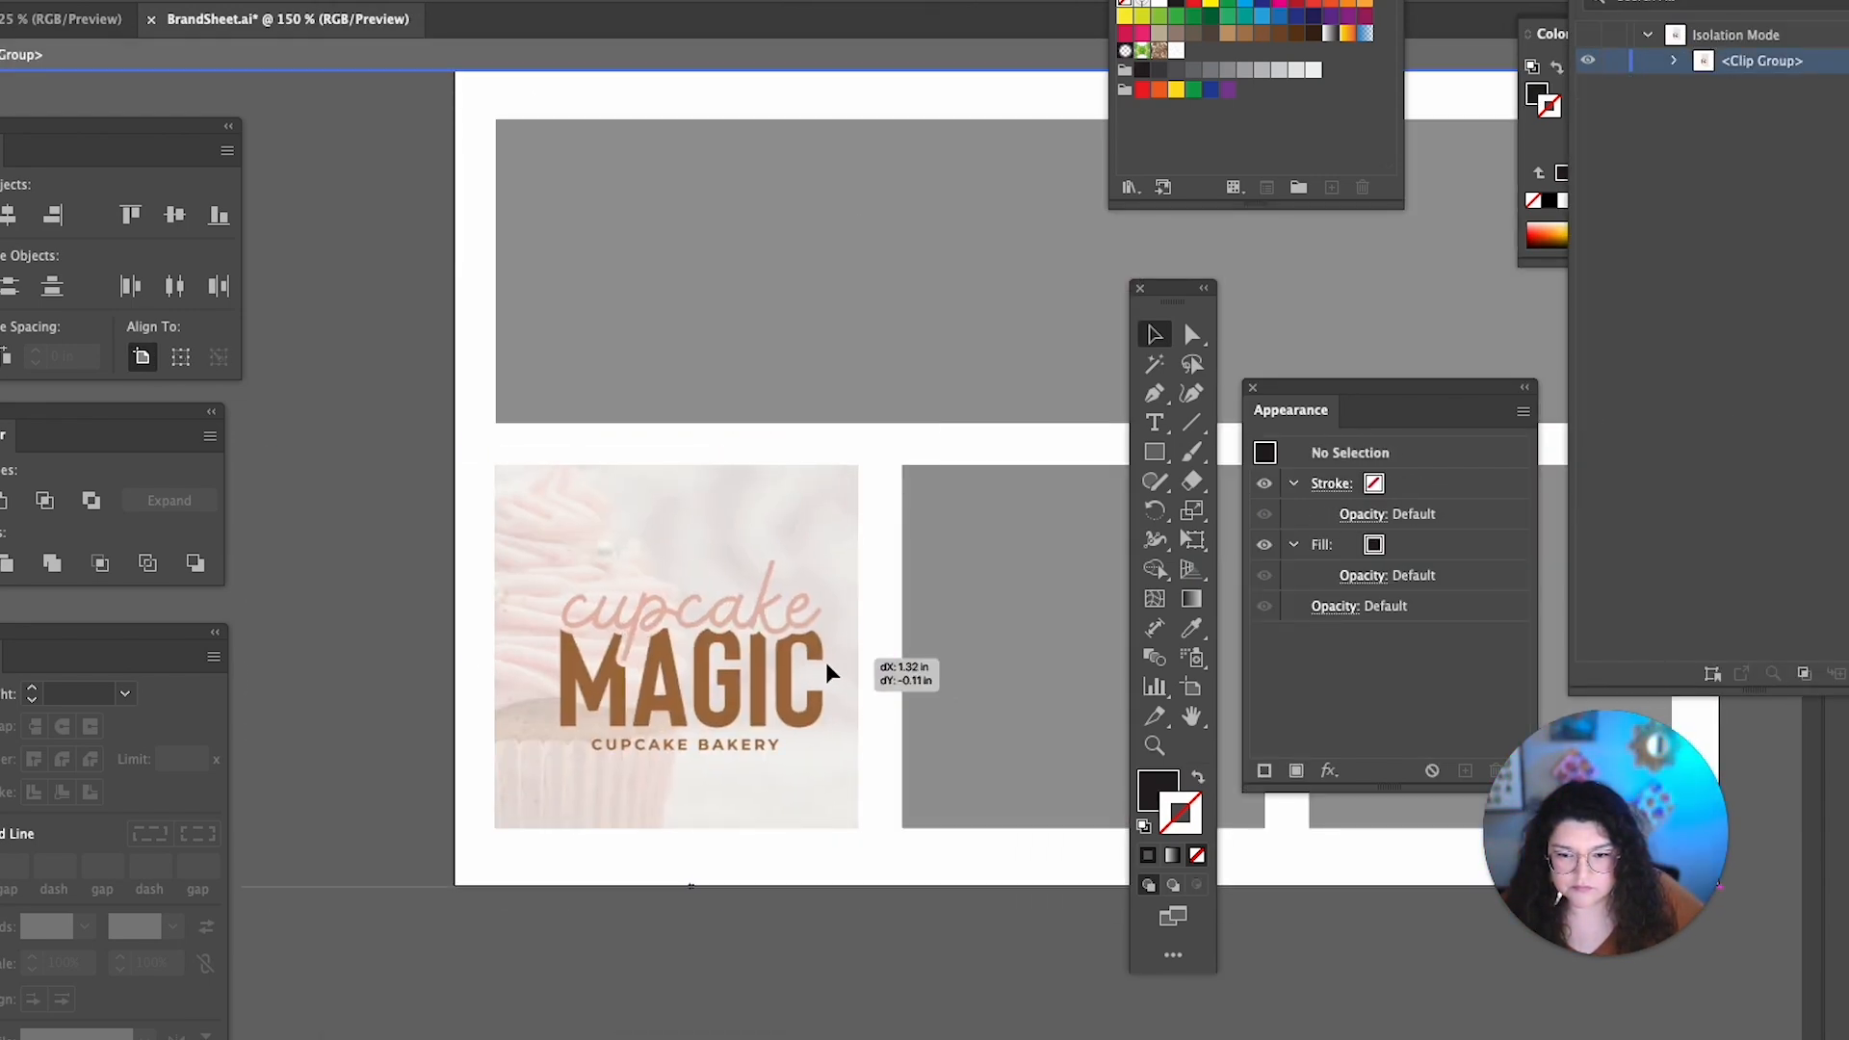
key(Escape)
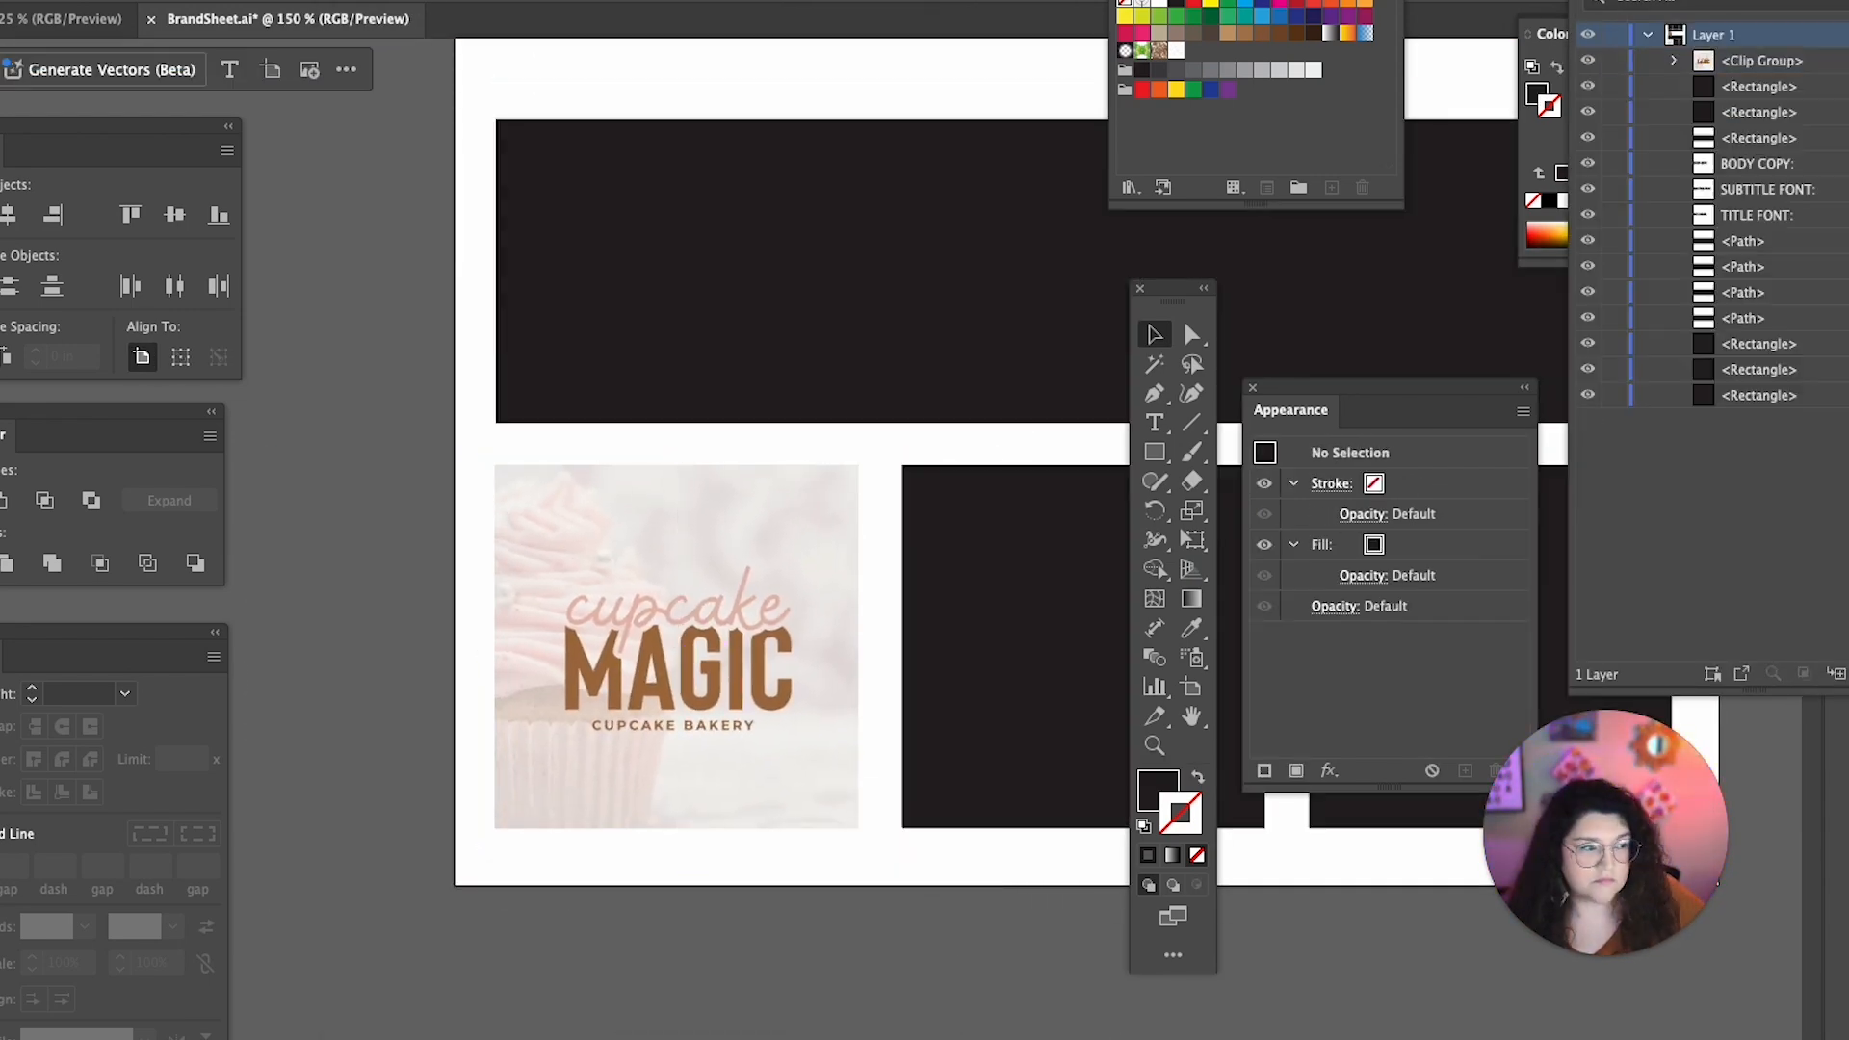
- Clip the pink MACIG image to the second lower square and the 3.png cupcake photo to the third, scaling the photo to fit
right_click(942, 795)
click(963, 794)
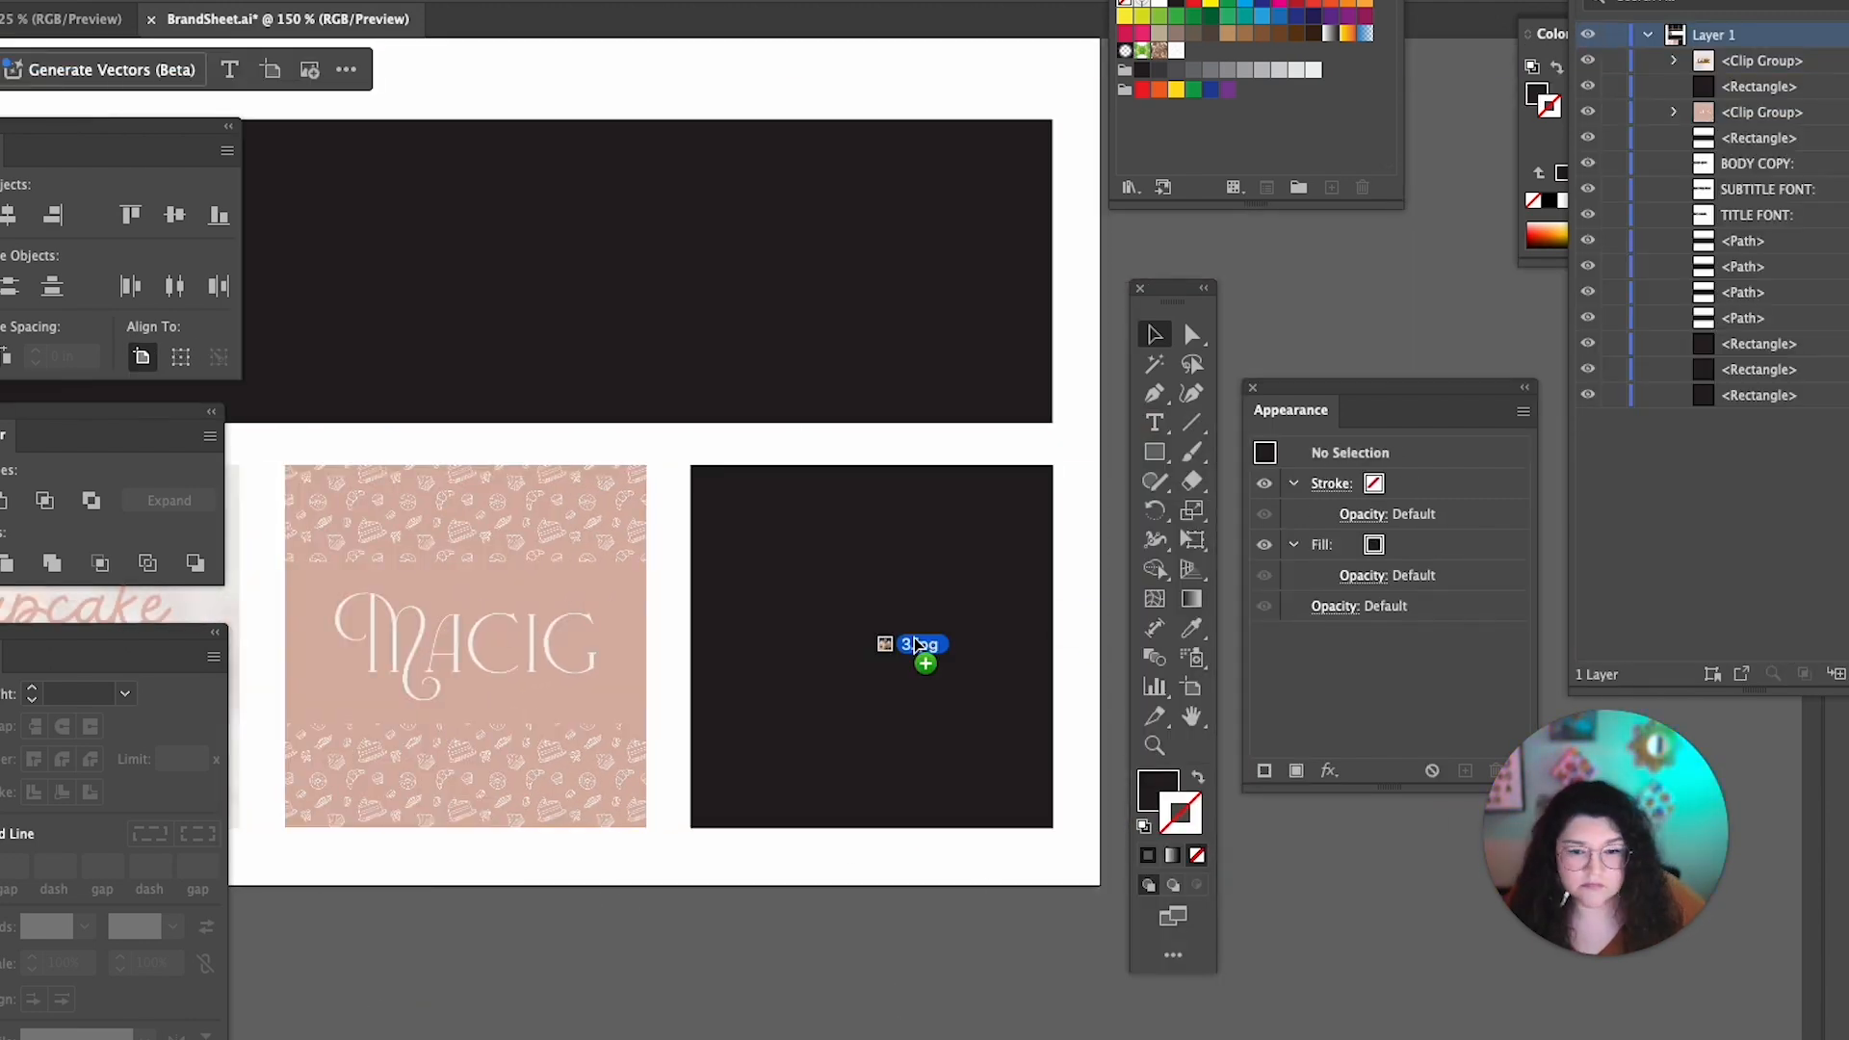
click(899, 648)
right_click(619, 640)
click(867, 796)
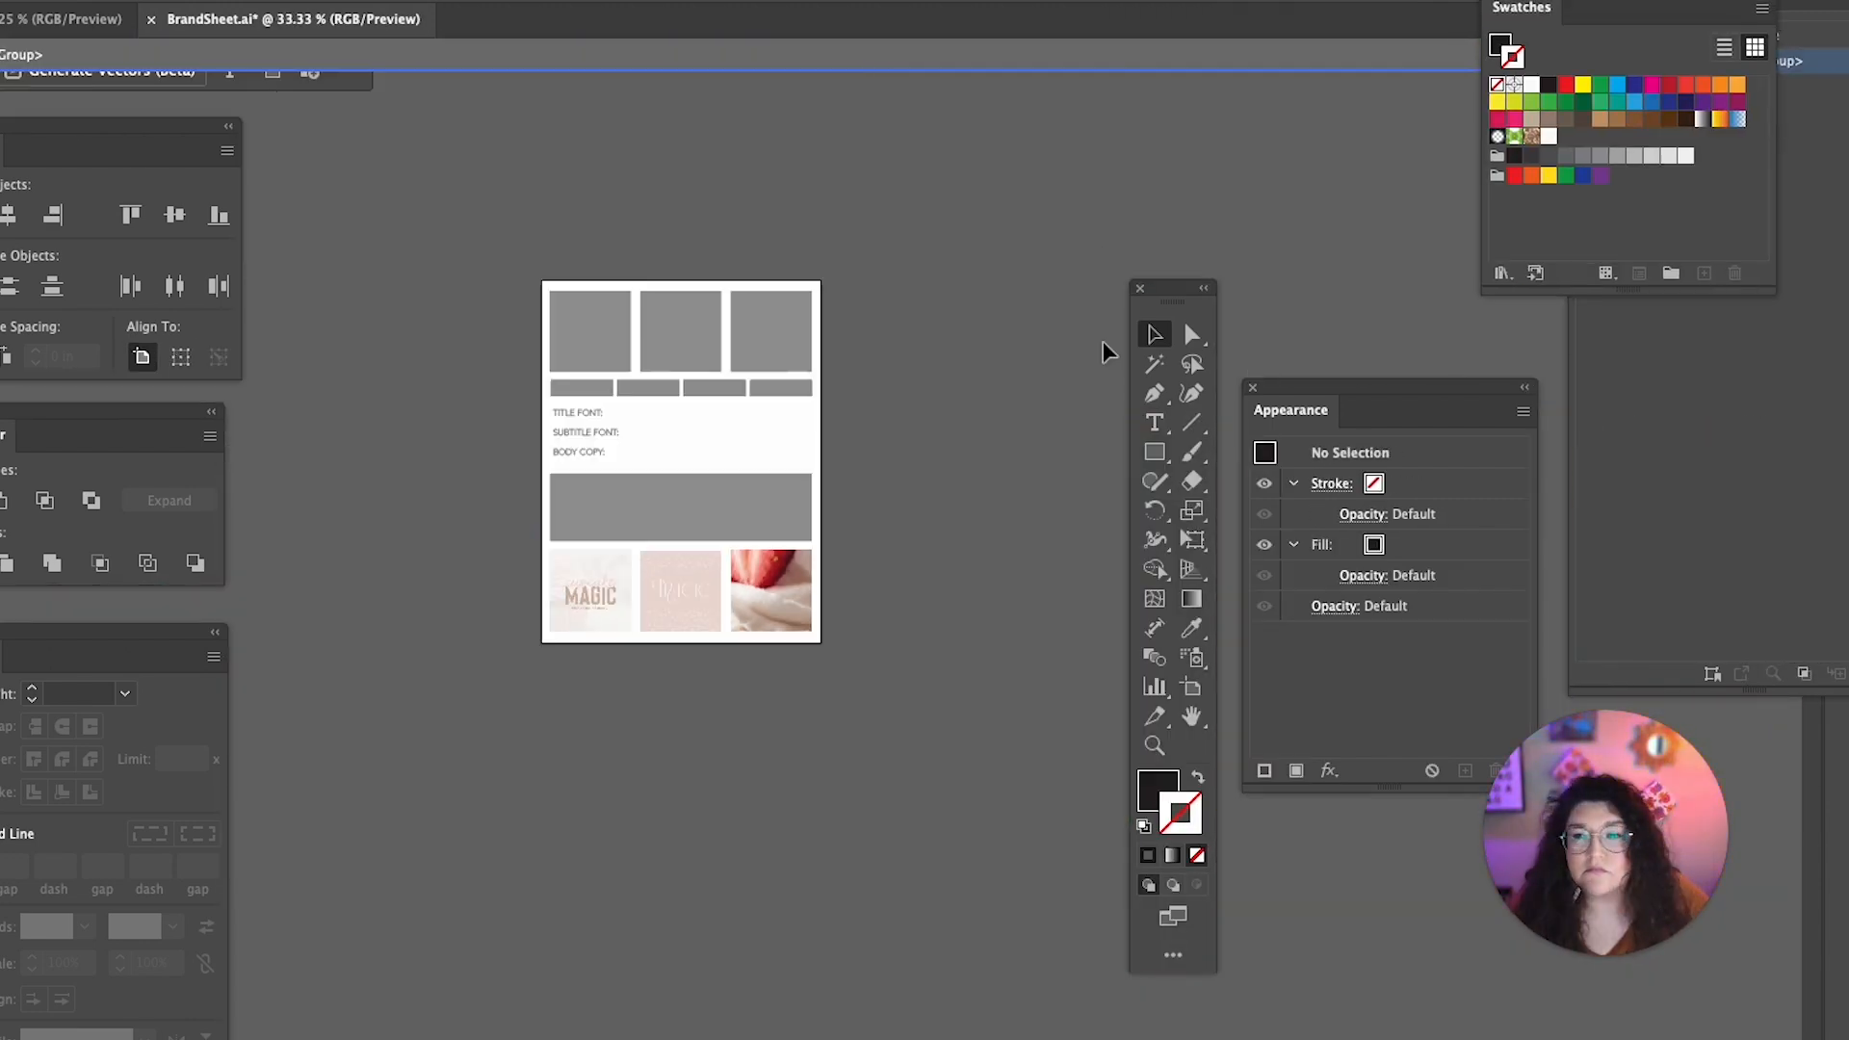
drag(536, 825, 847, 577)
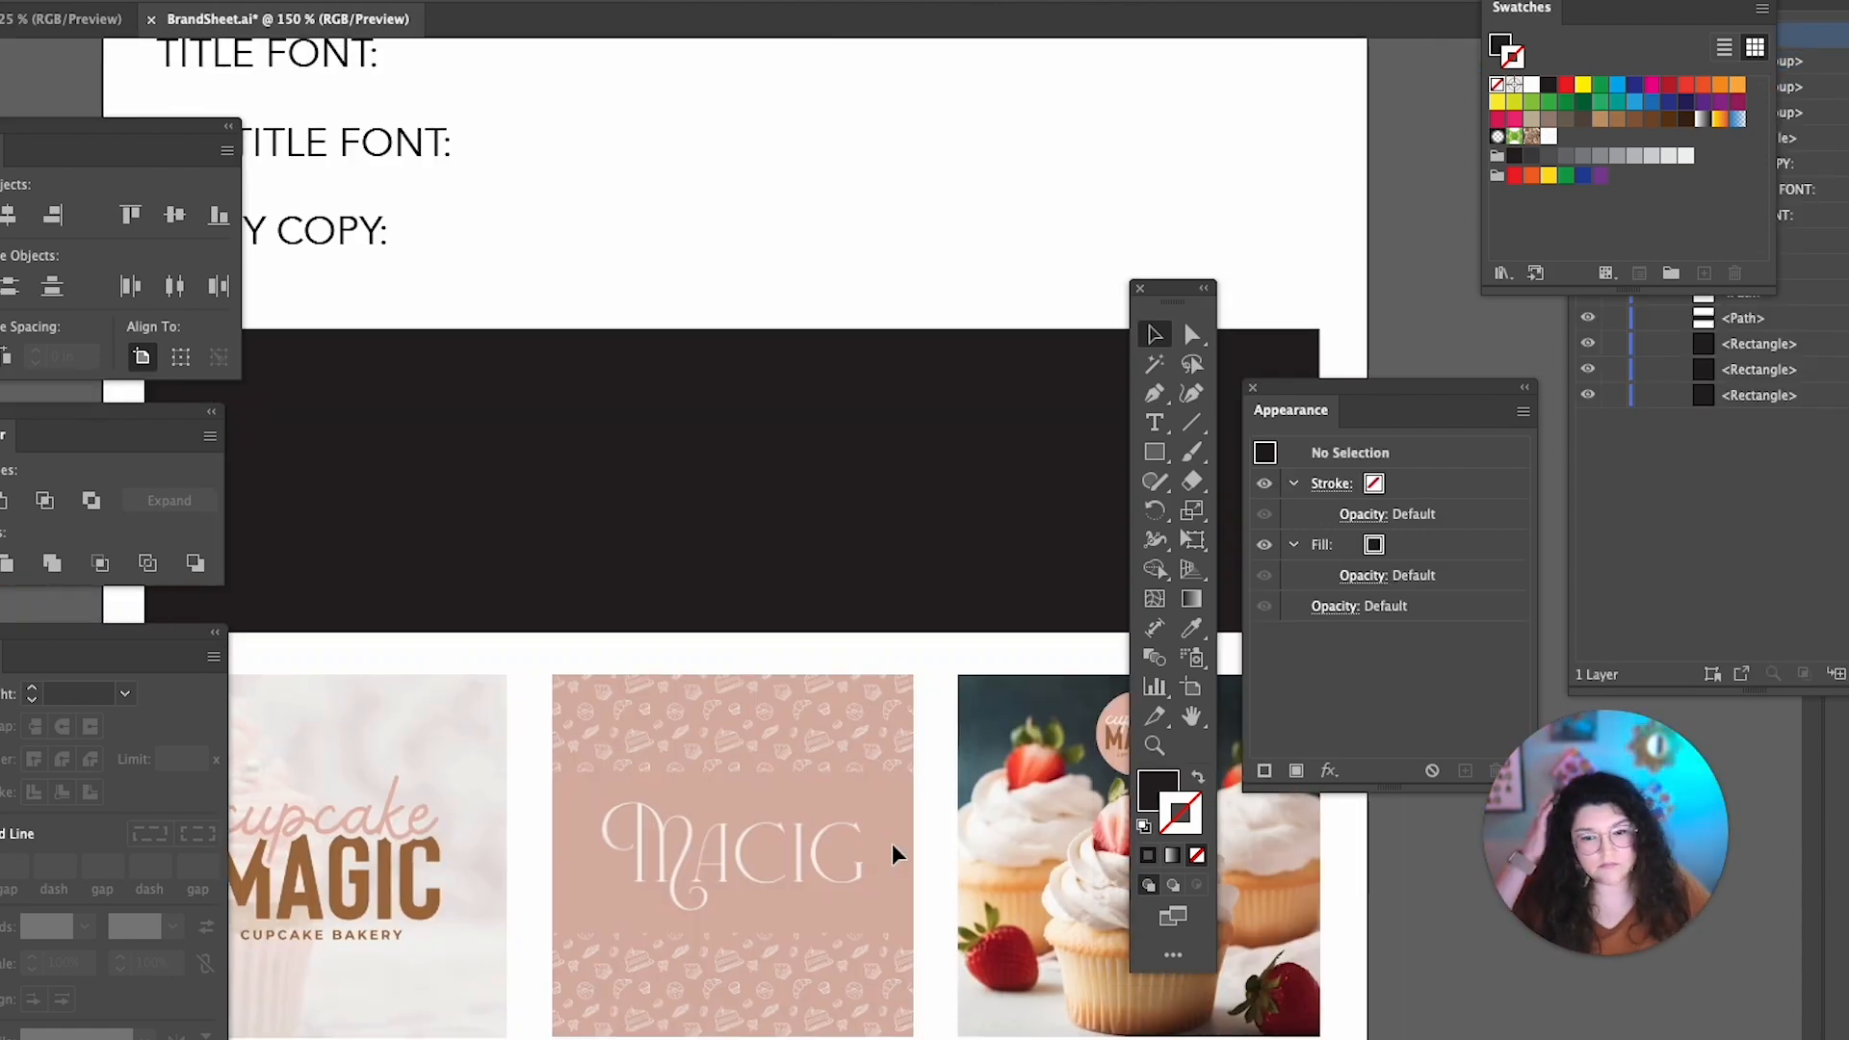
- Place the pink dessert pattern image over the wide rectangle and clip it to that shape
drag(891, 855, 954, 732)
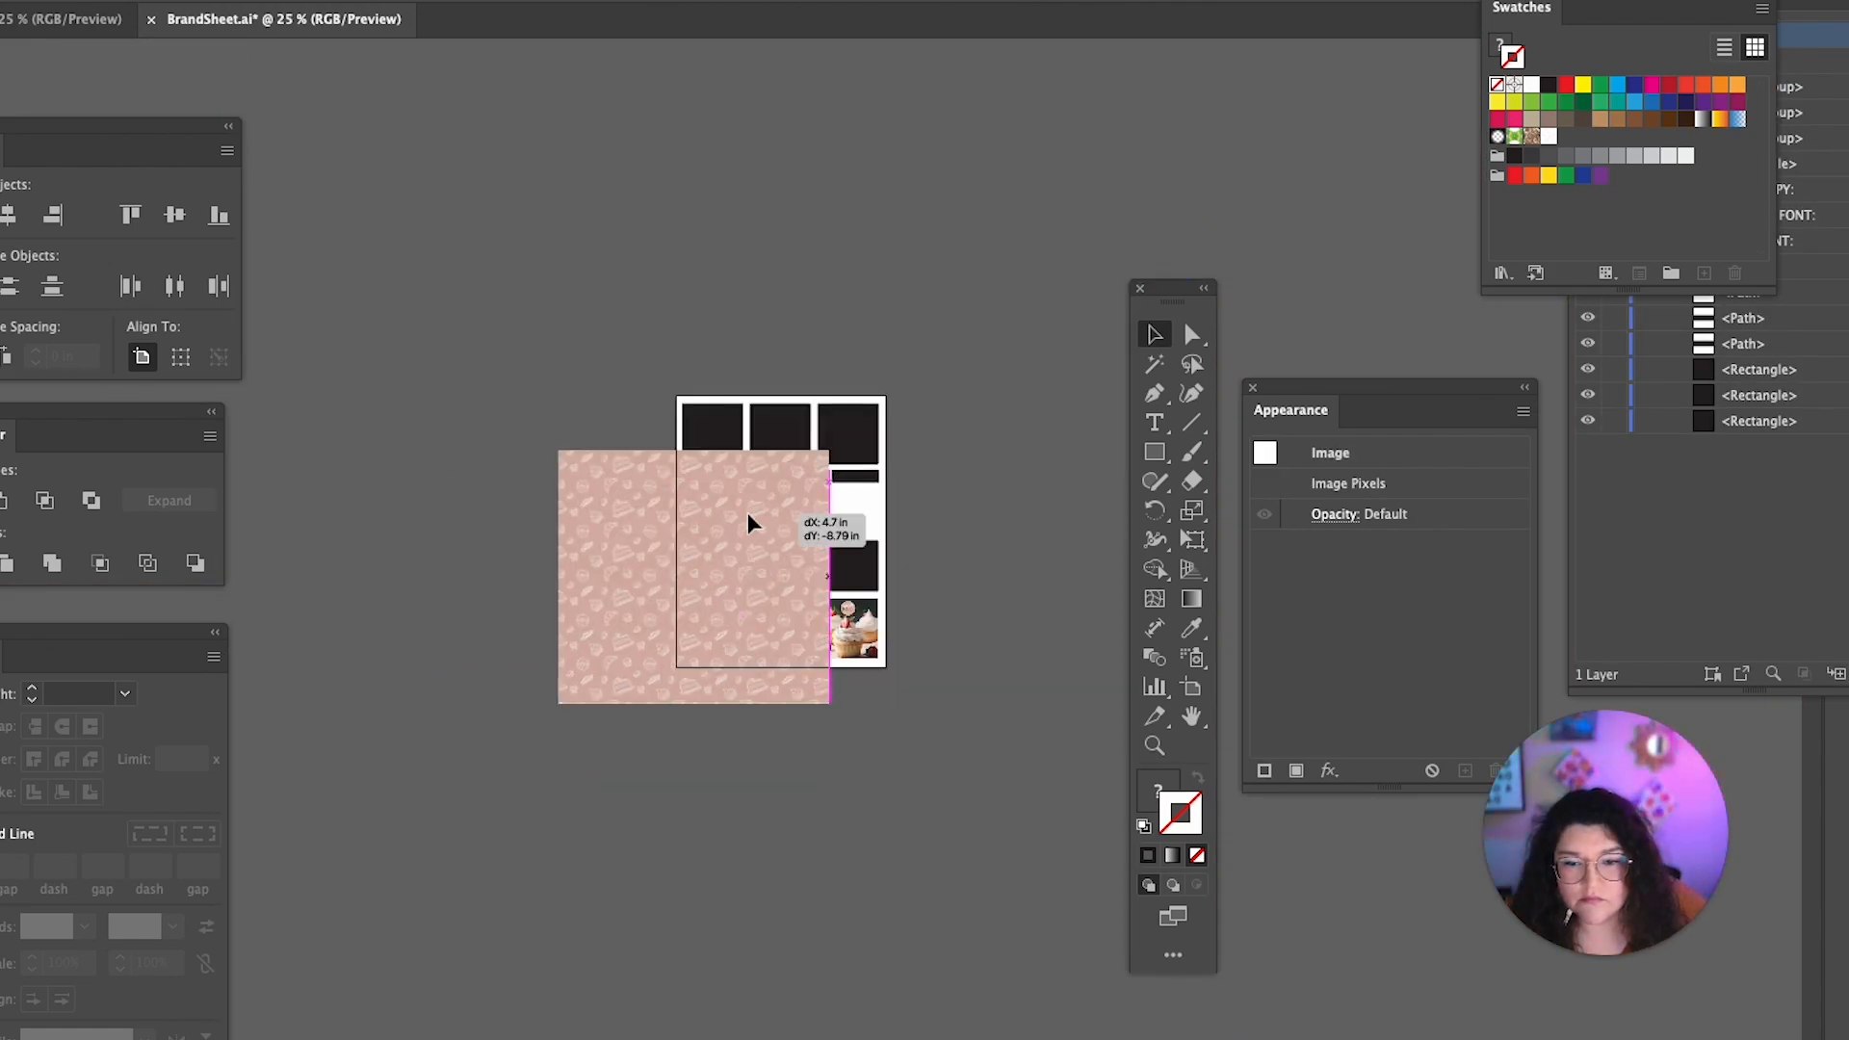
right_click(848, 559)
mouse_move(797, 970)
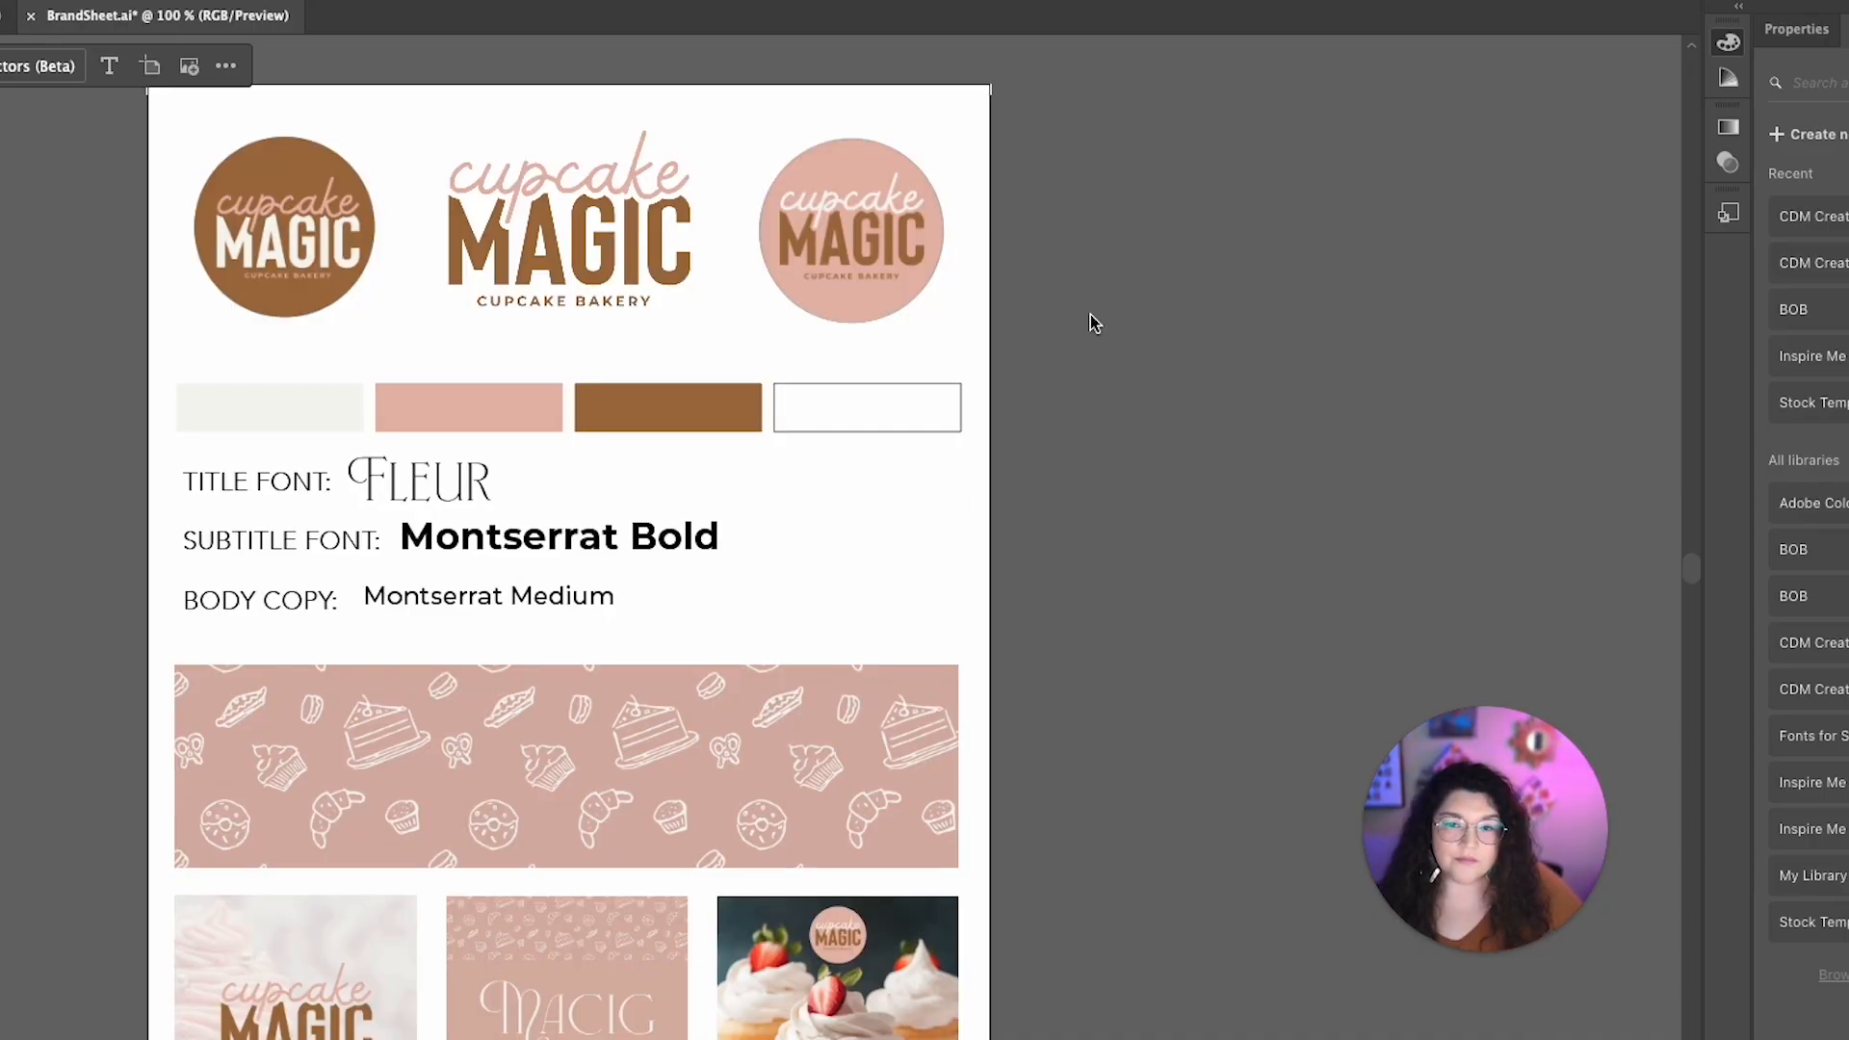
- Review the brand sheet's logos, color swatches, font samples, pattern band and sample images from top to bottom
scroll(1083, 298, left, 4)
scroll(1083, 298, right, 1)
scroll(1085, 299, down, 1)
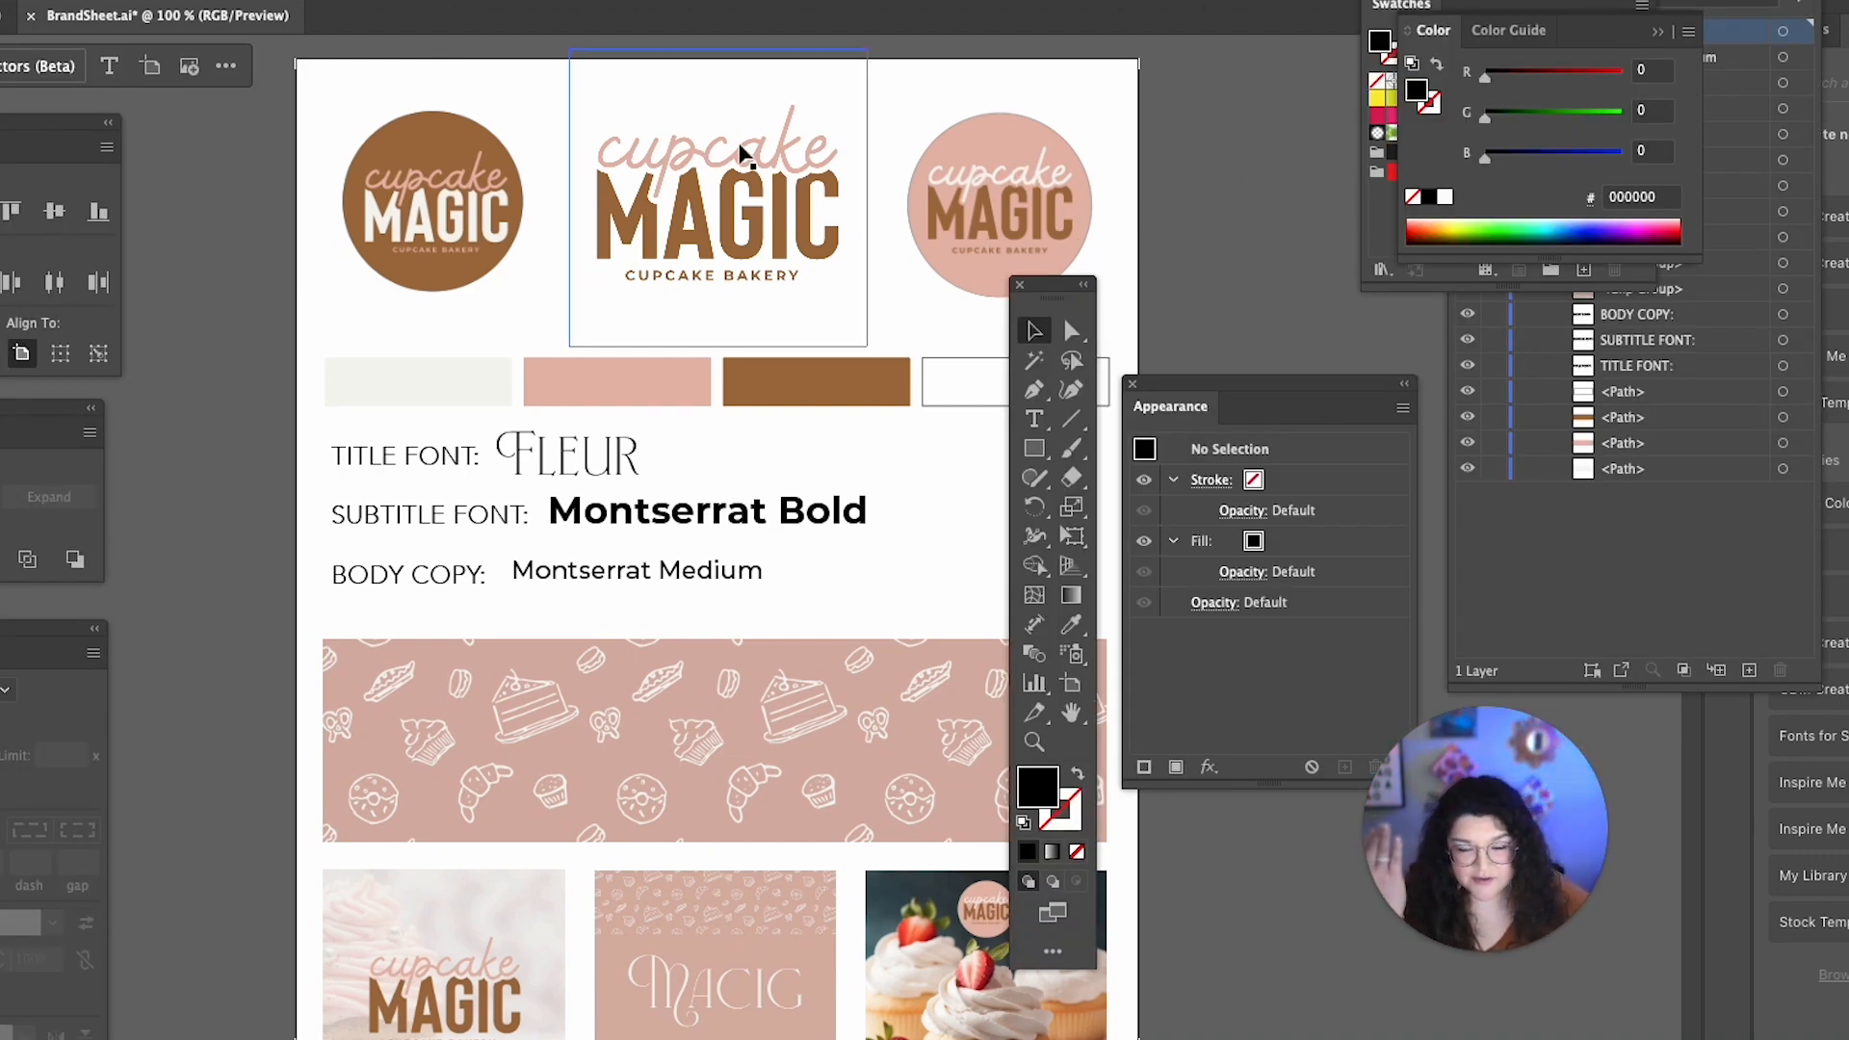
scroll(743, 154, down, 2)
scroll(743, 154, right, 1)
scroll(743, 154, up, 1)
scroll(743, 154, right, 1)
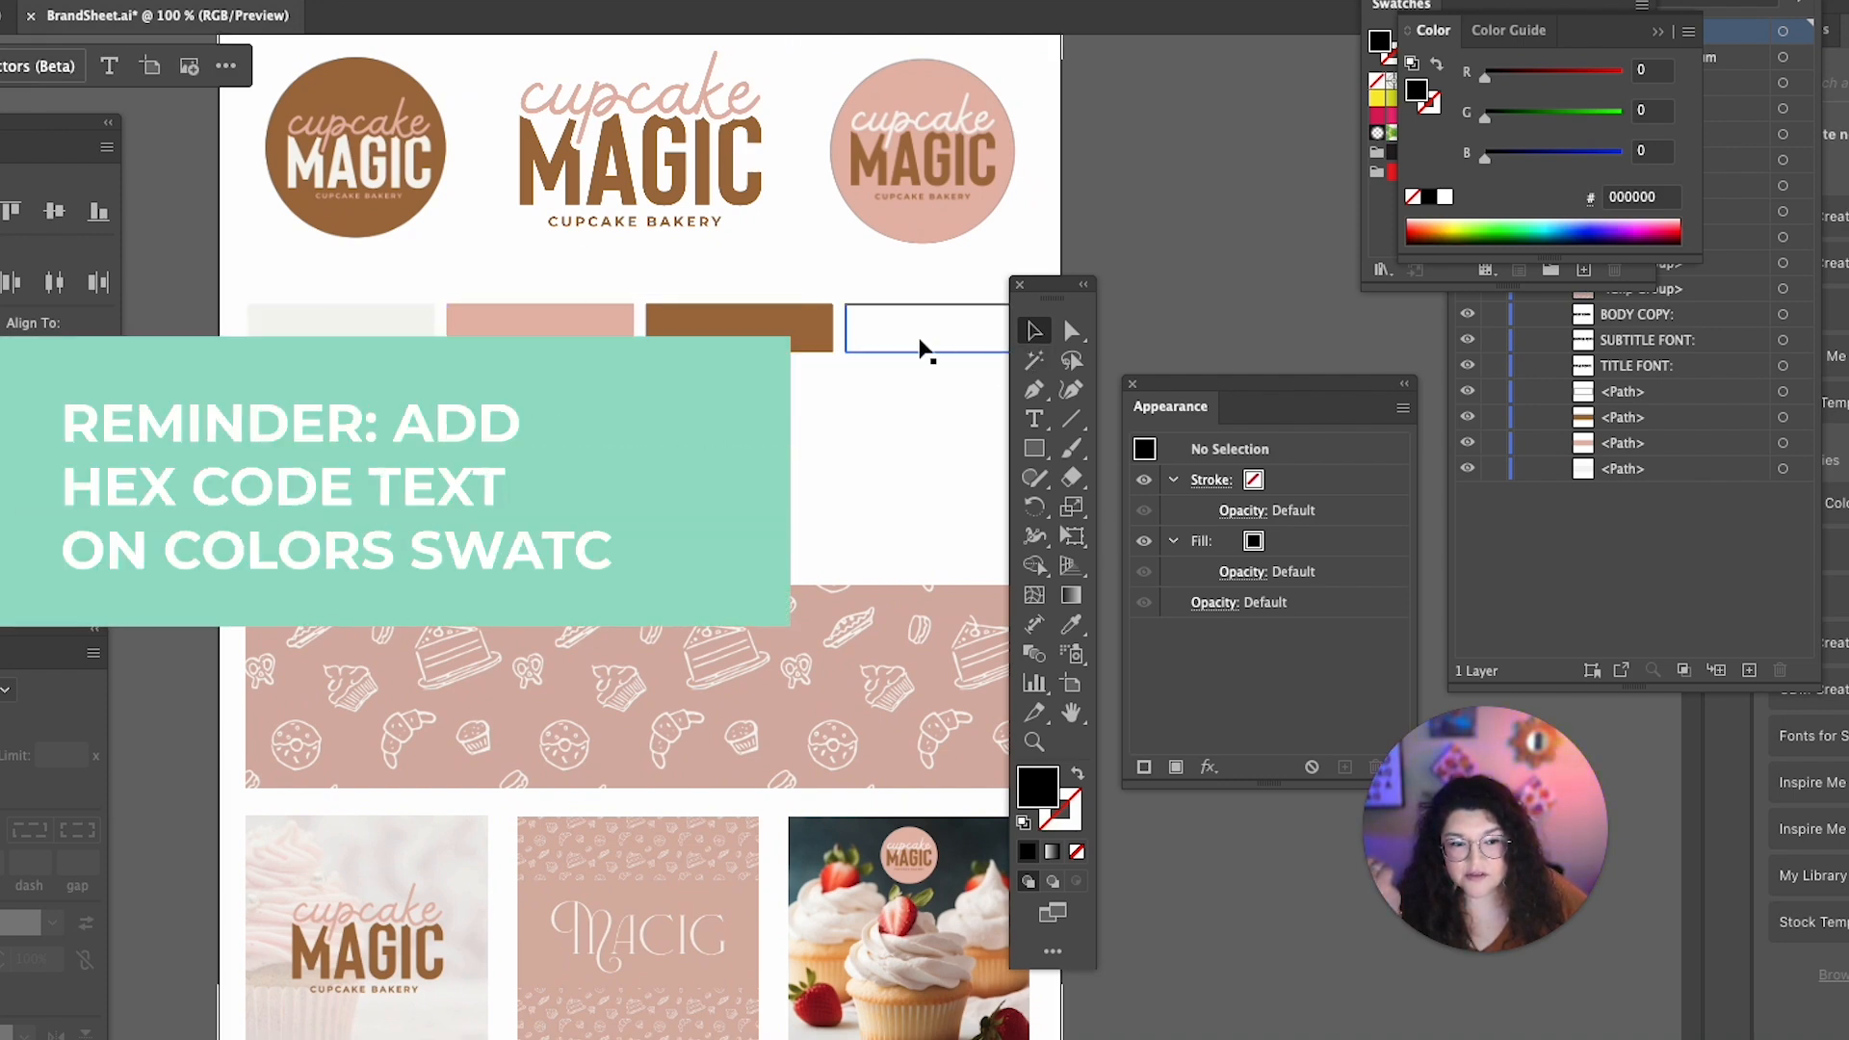
scroll(922, 349, down, 1)
scroll(921, 349, right, 1)
scroll(921, 349, down, 2)
scroll(922, 348, right, 1)
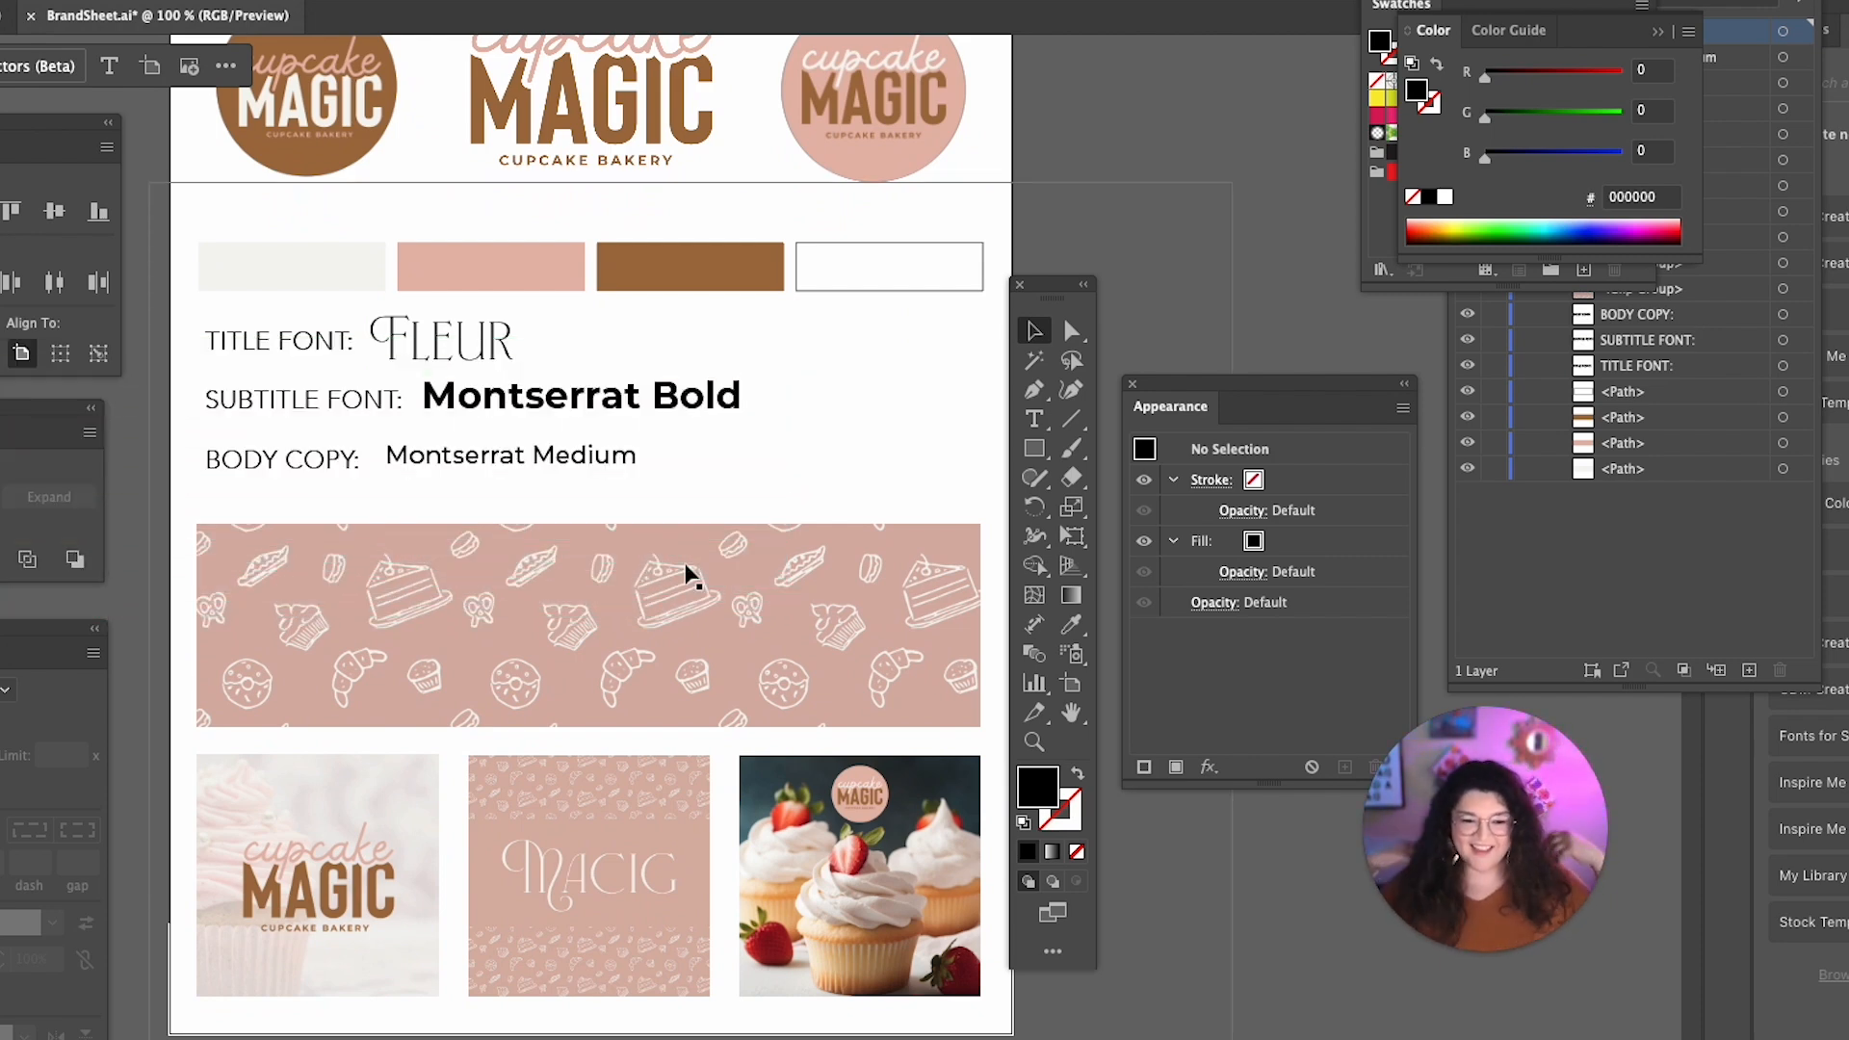
scroll(482, 607, up, 3)
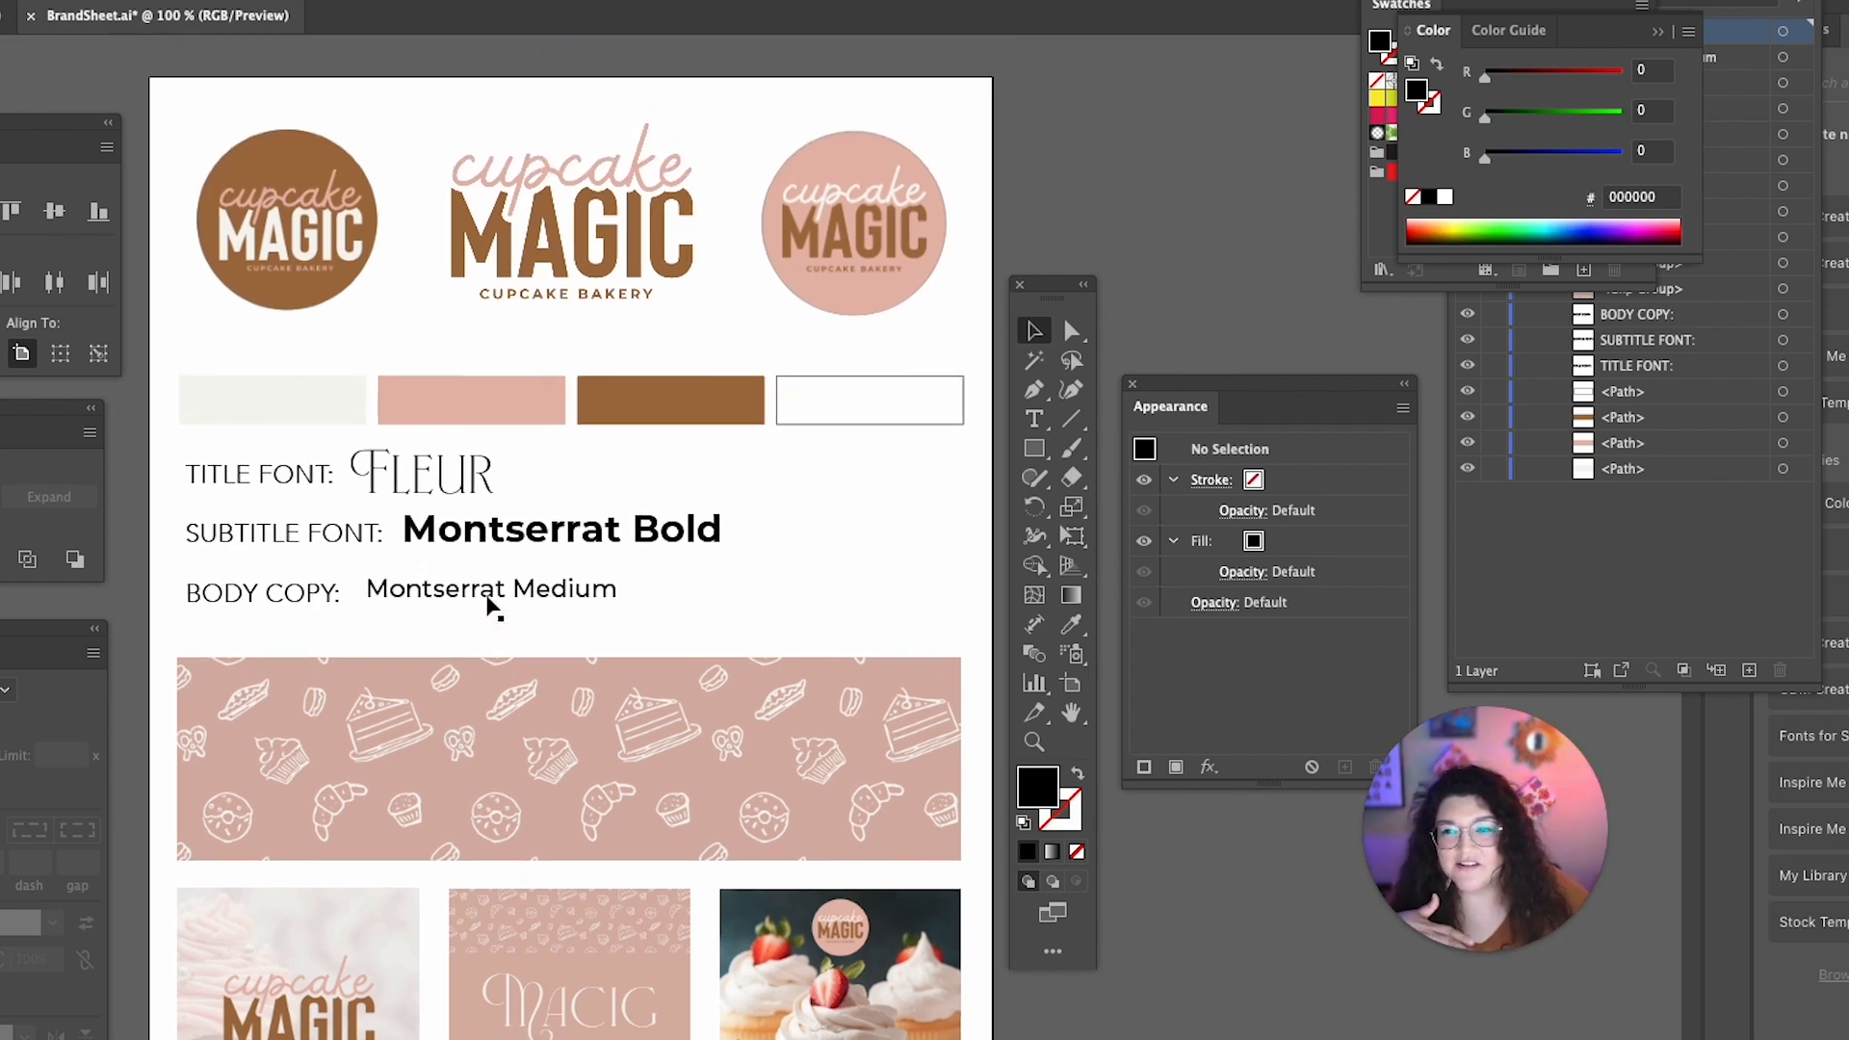
- Save the brand sheet on the computer as an Adobe PDF named MagicCupcake_BrandSheet in the 0826_BRAND_SHEET folder
click(0, 0)
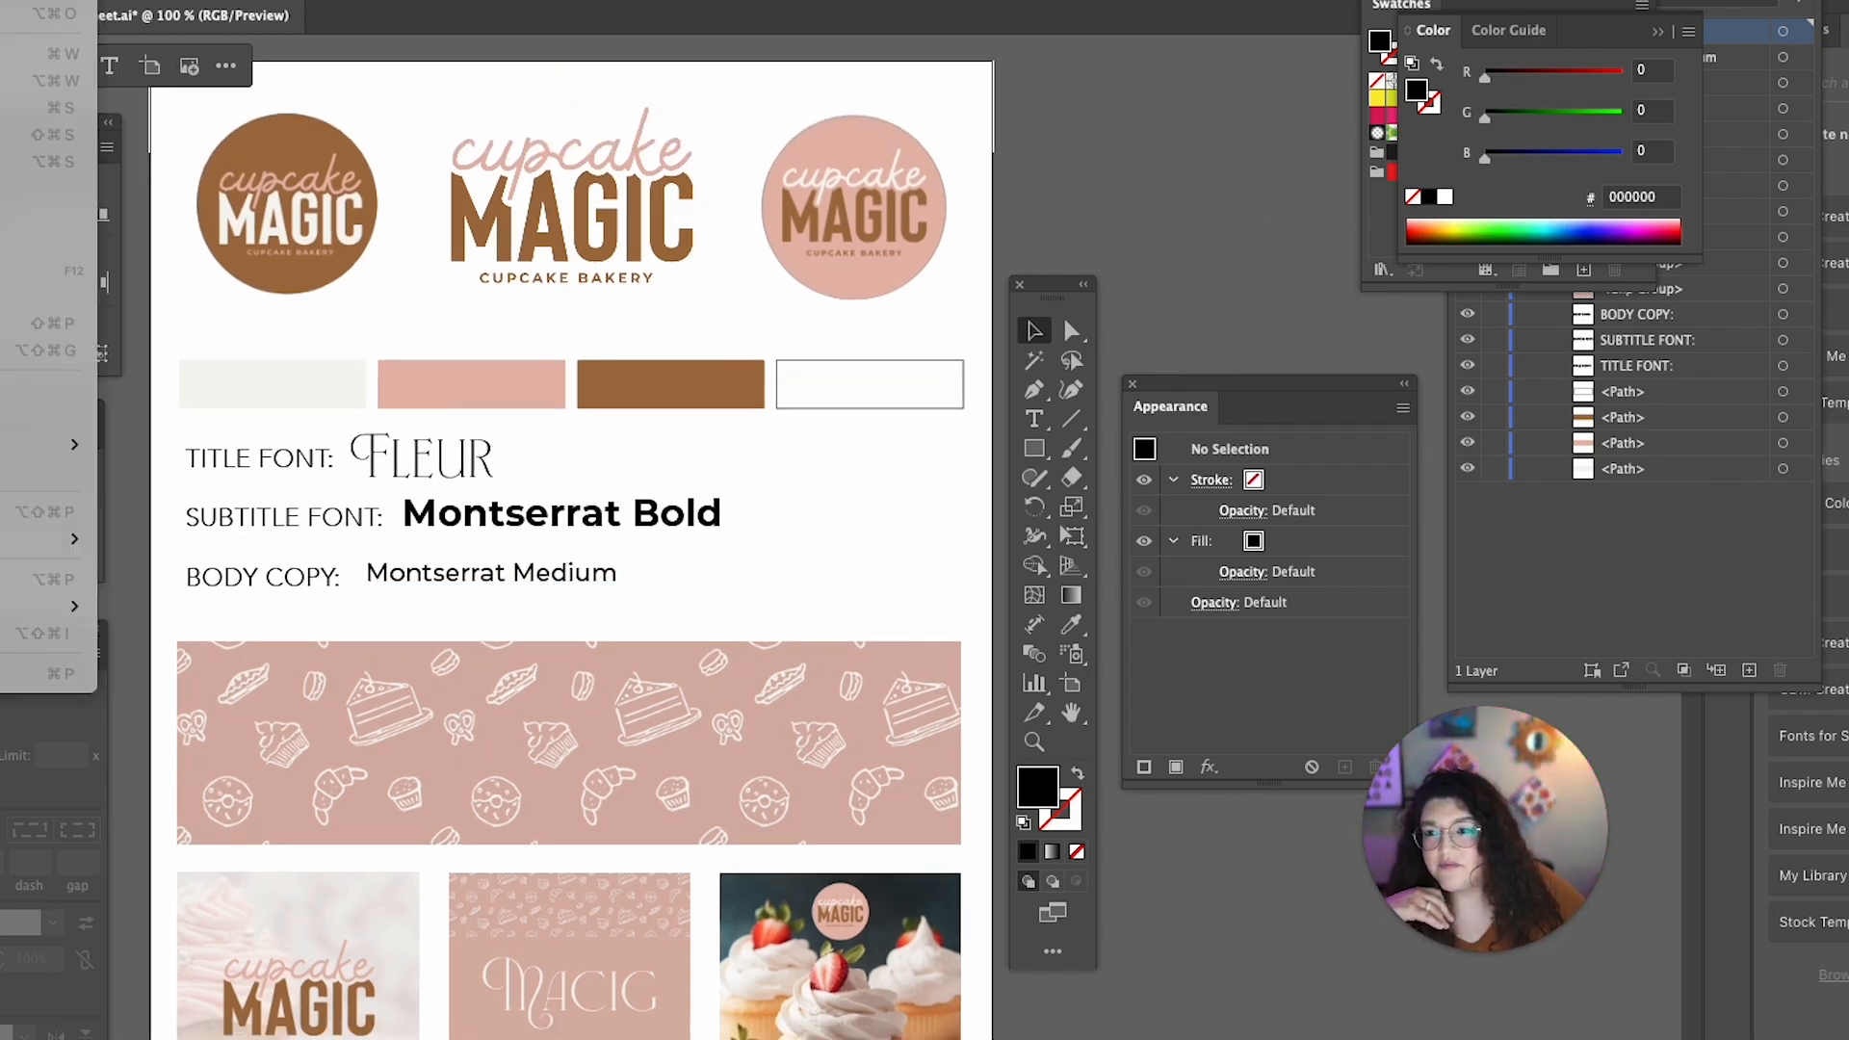
mouse_move(3, 446)
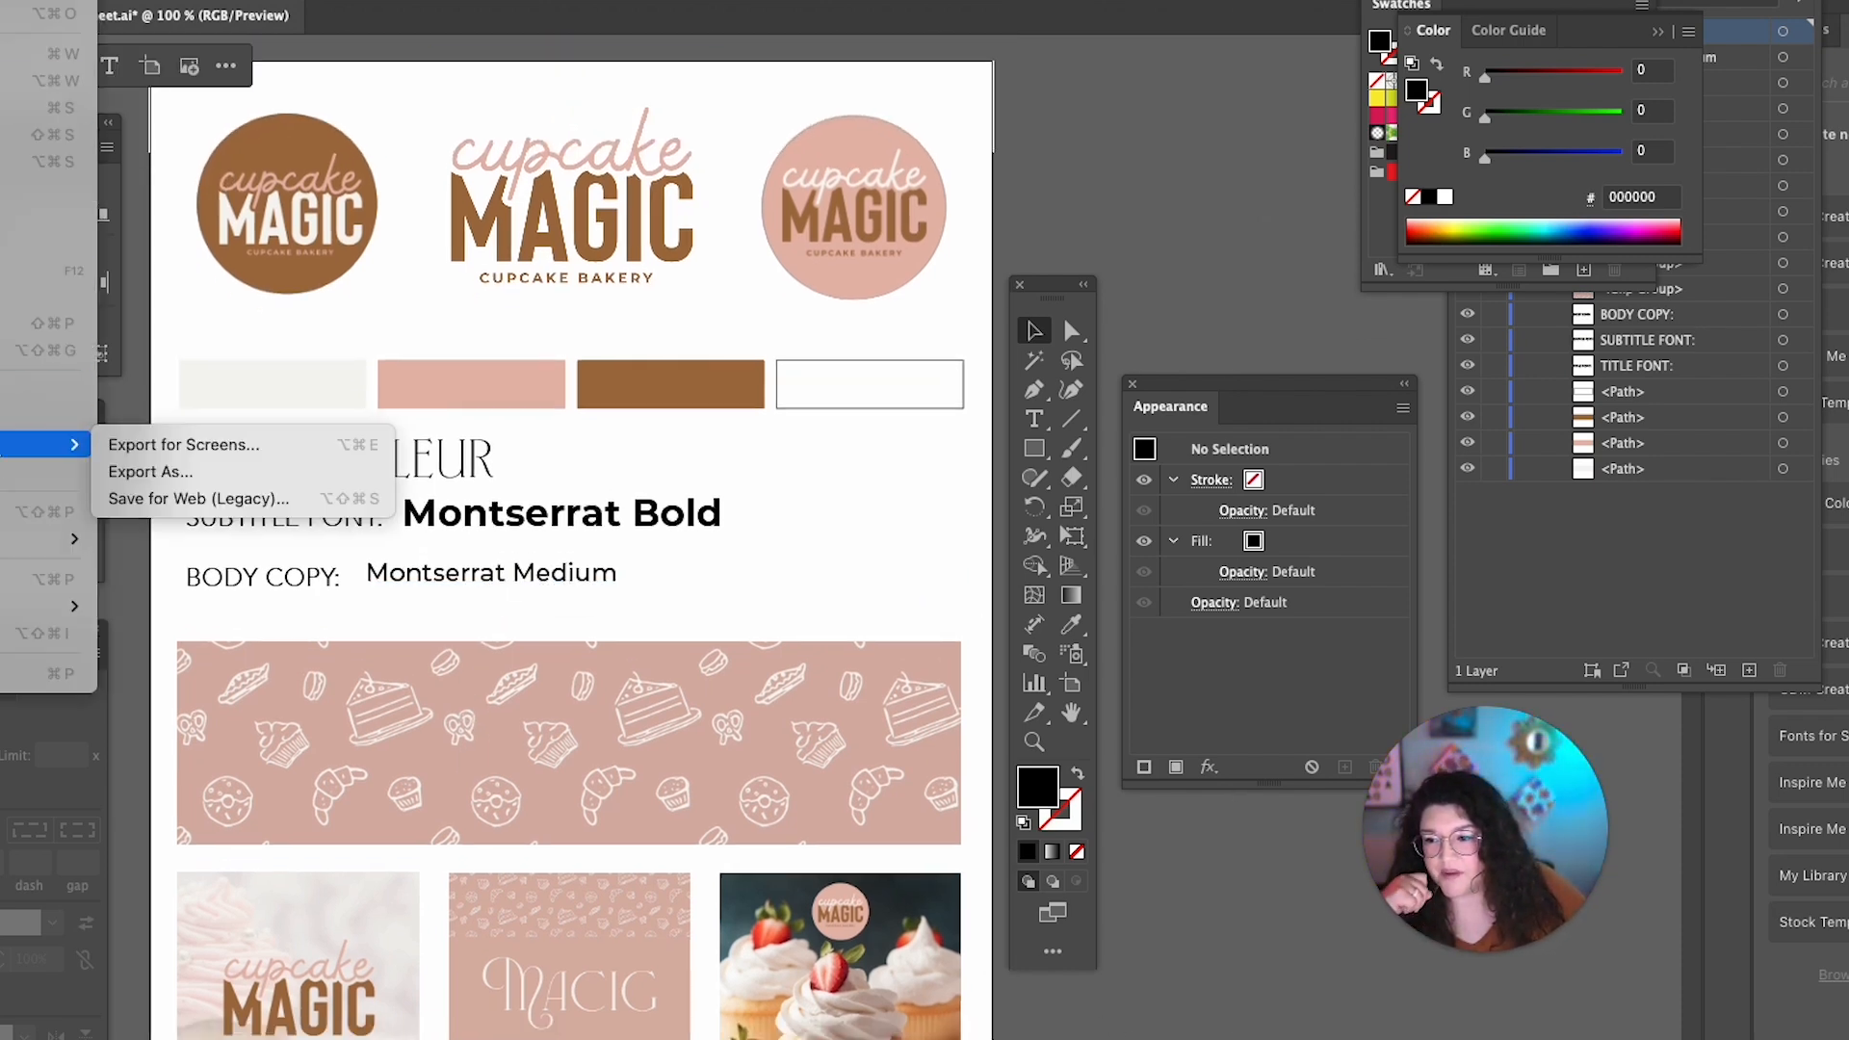
click(3, 134)
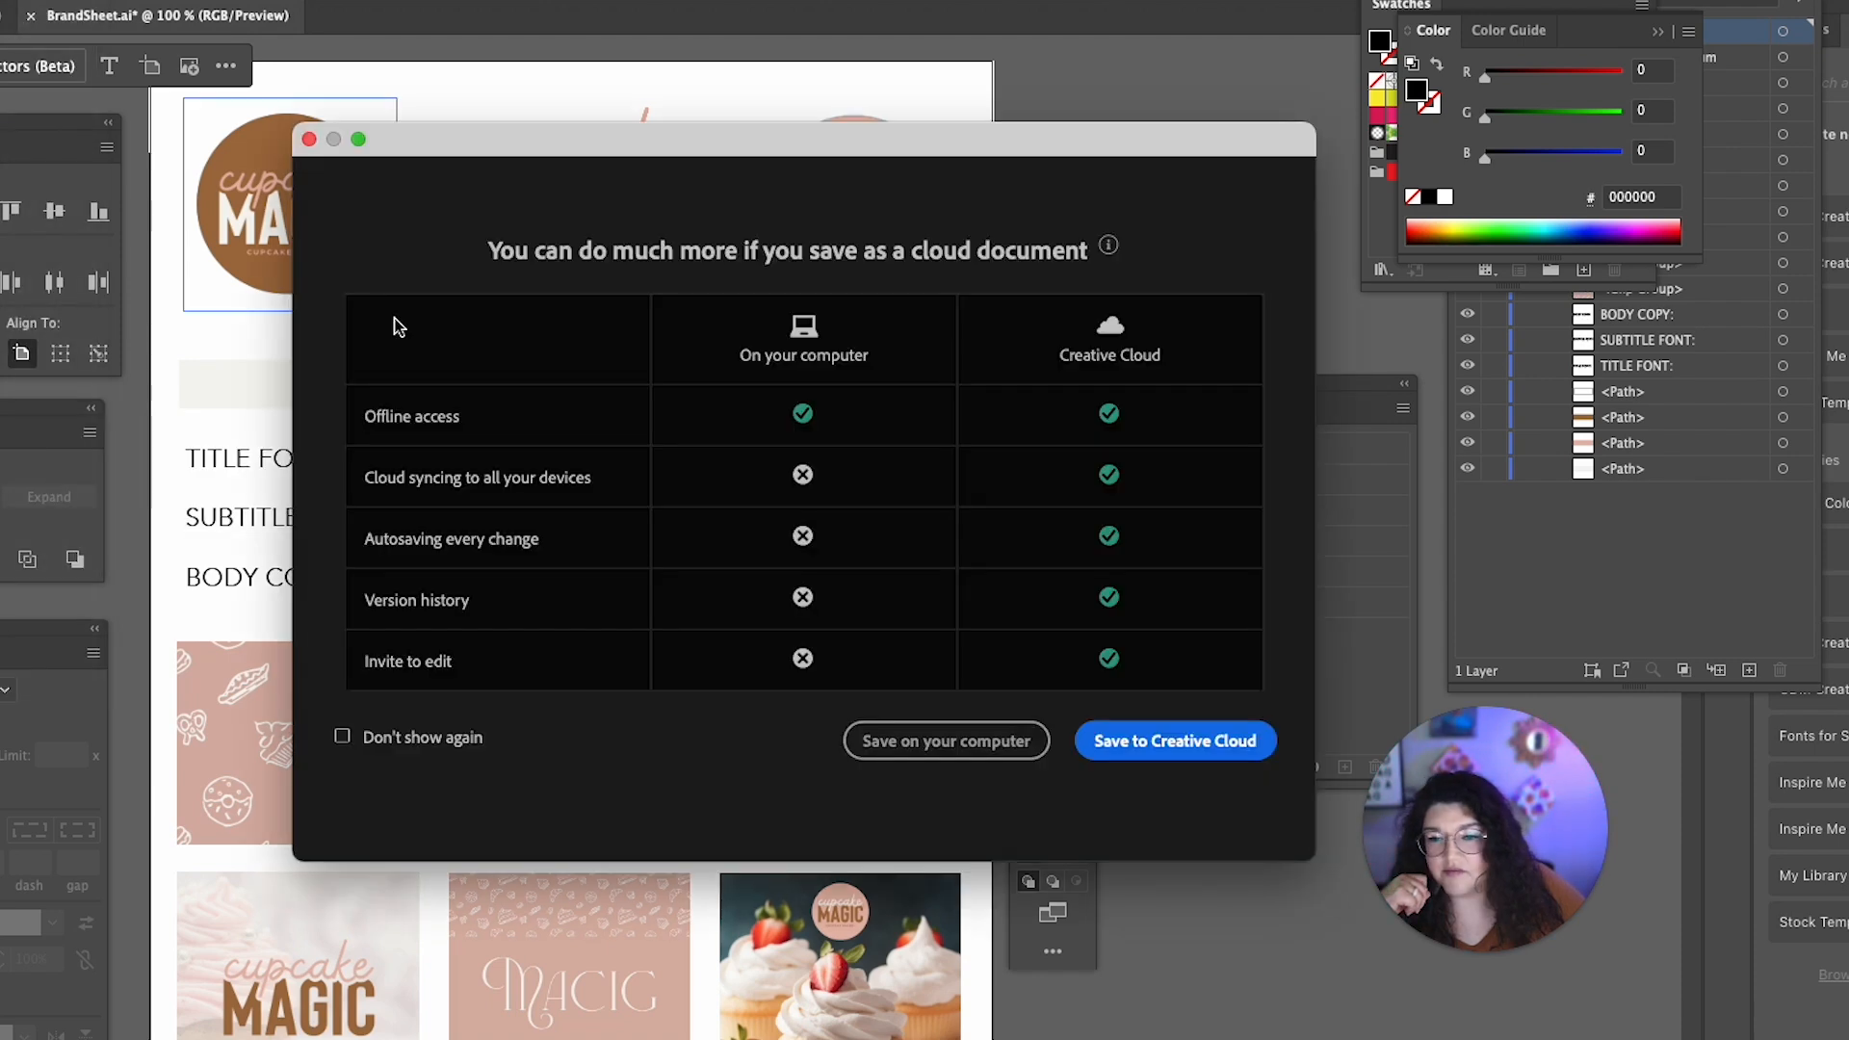
click(980, 741)
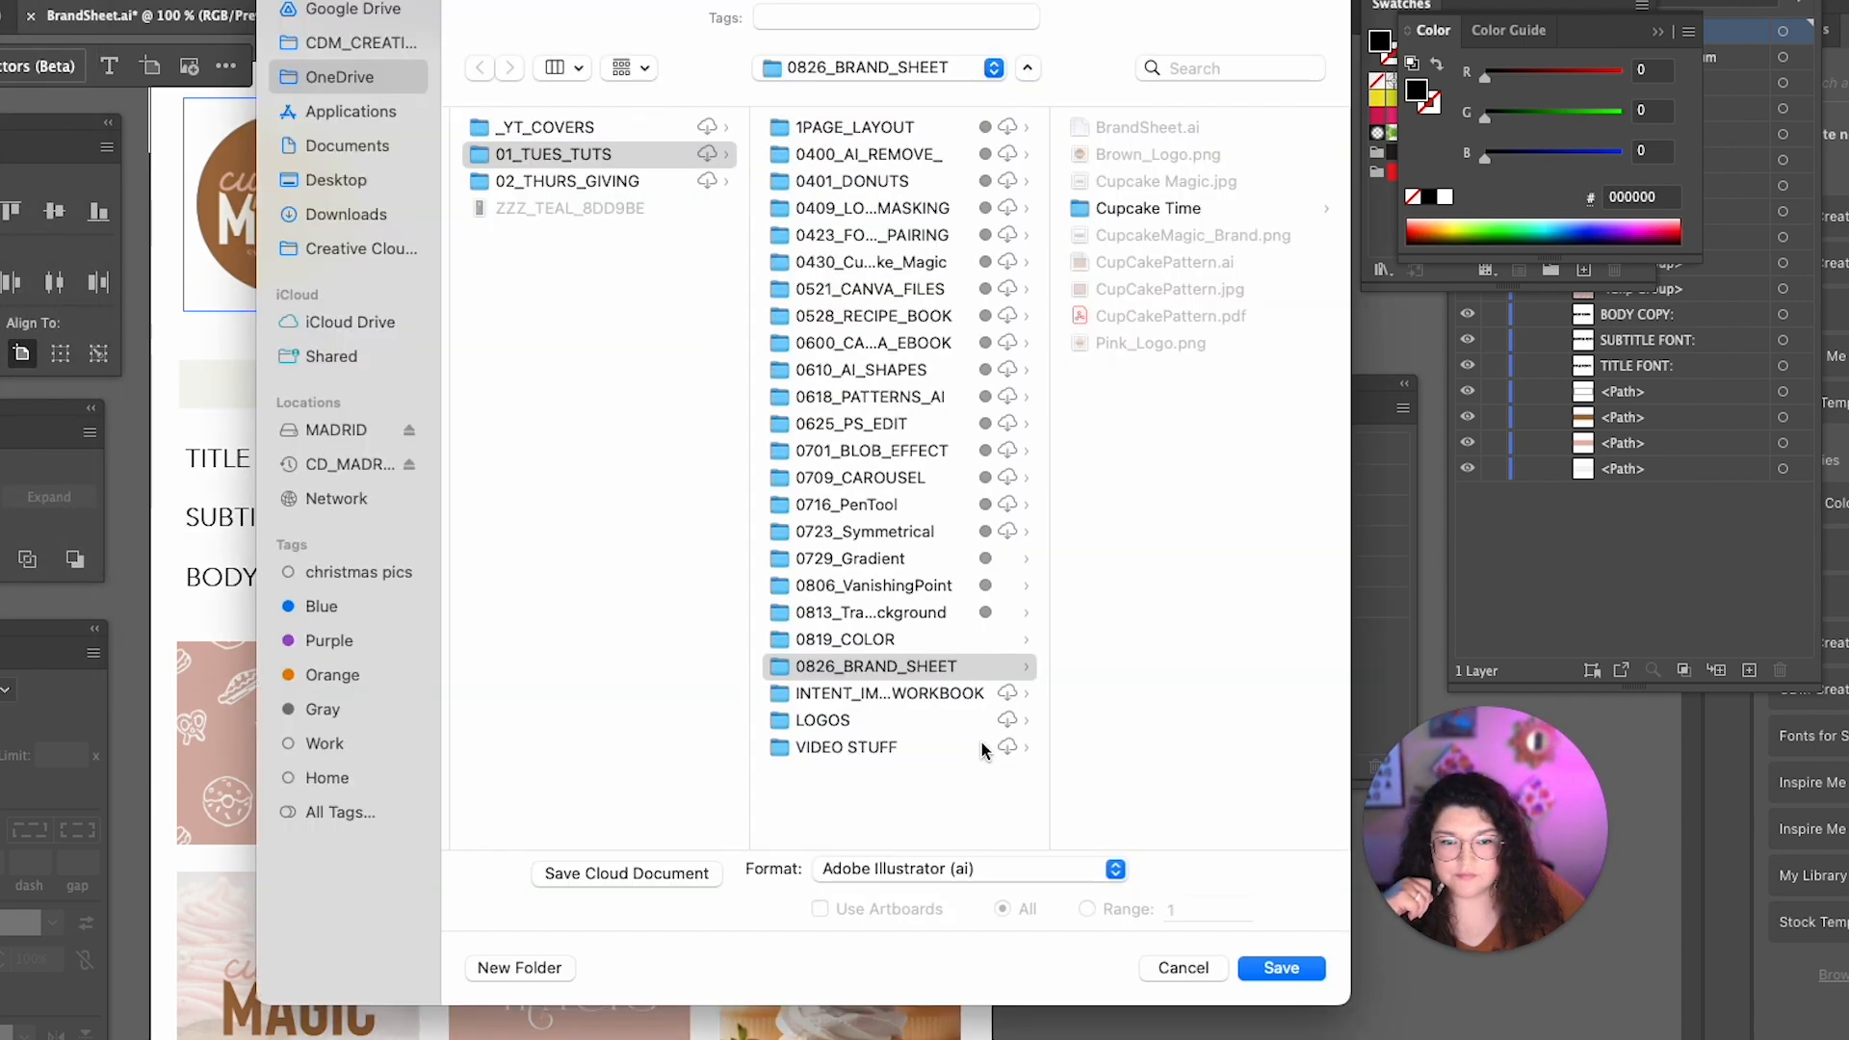
click(972, 869)
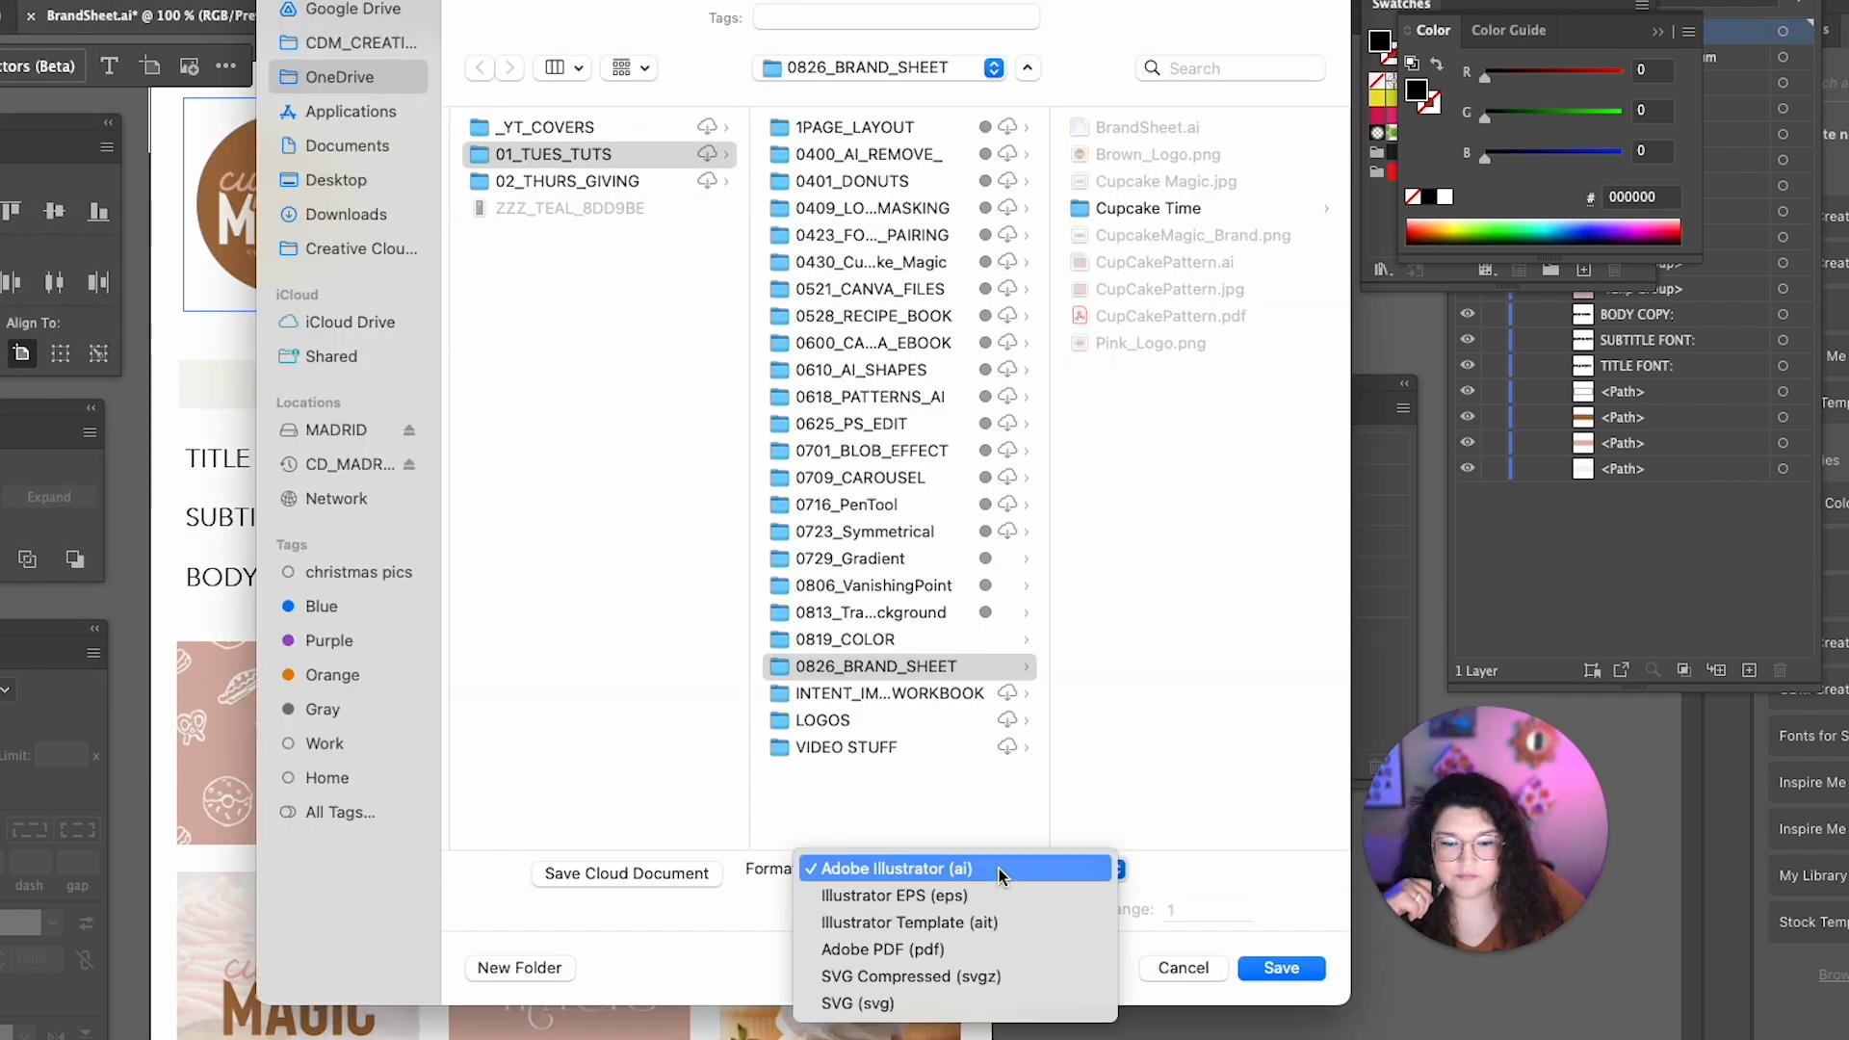
click(1018, 959)
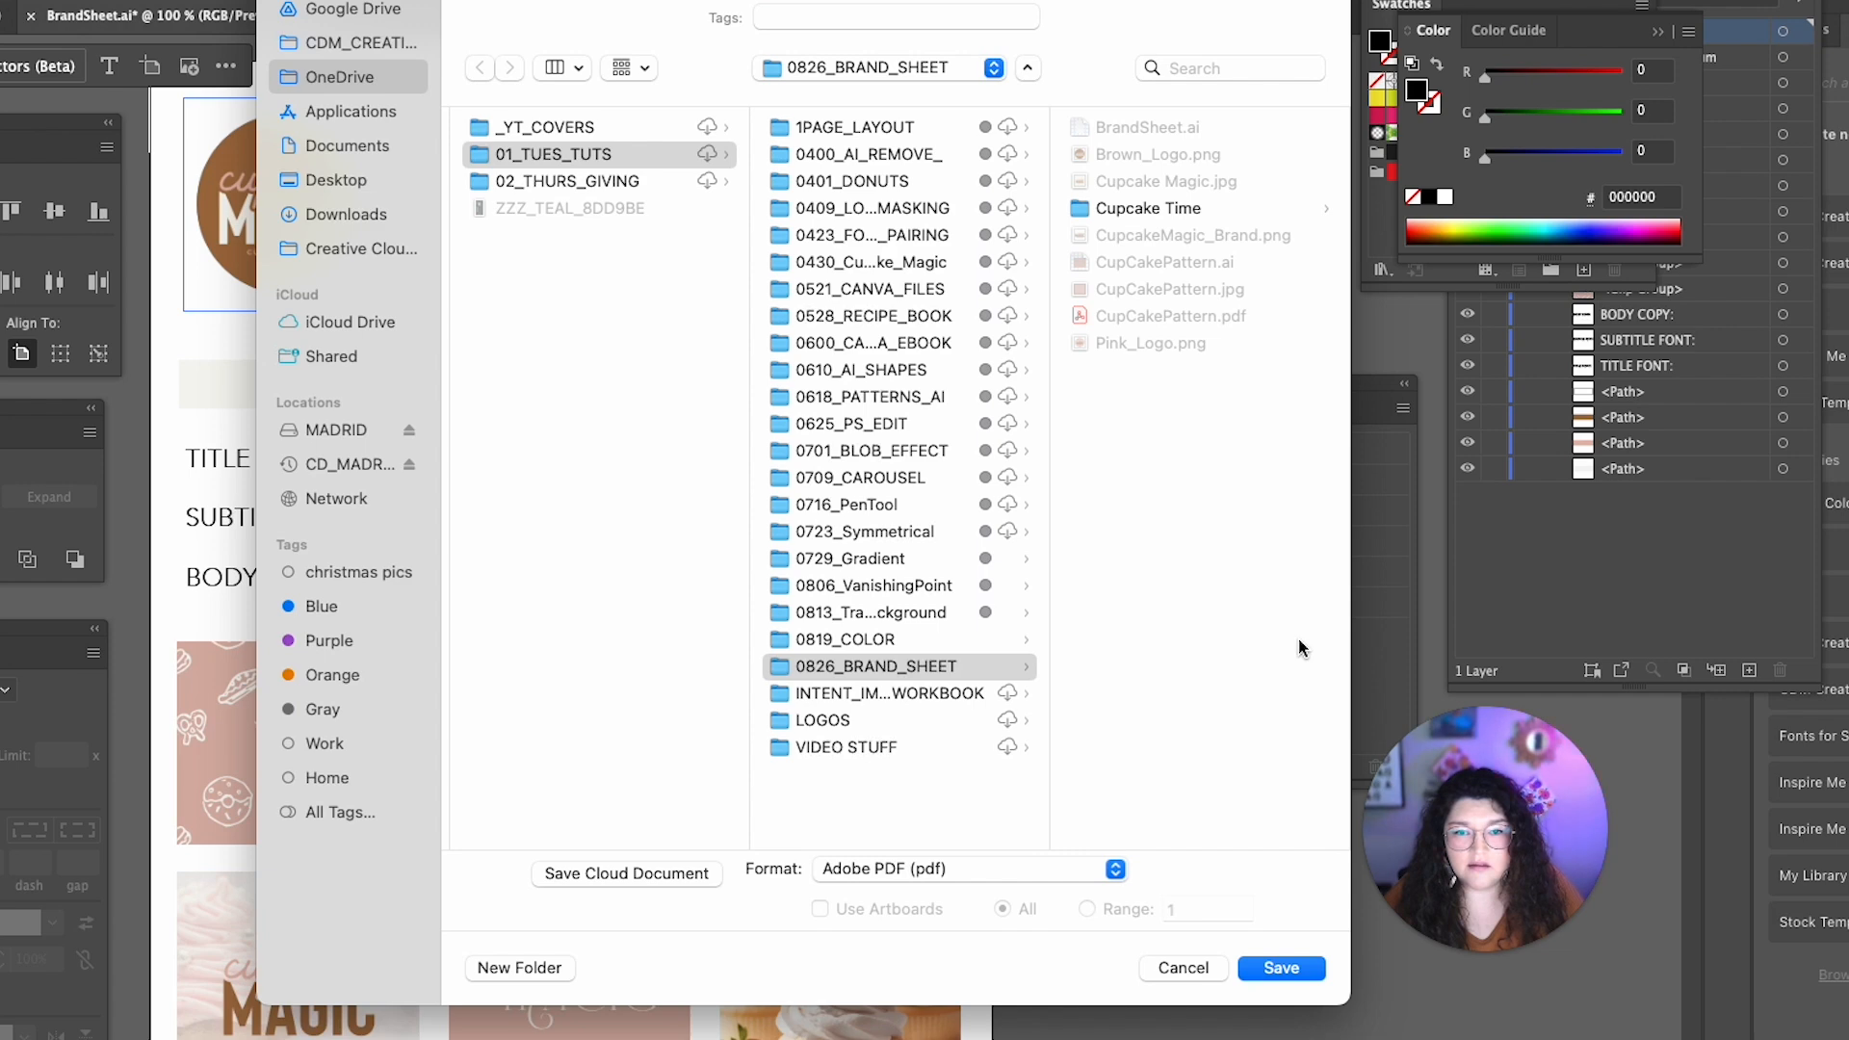
click(1307, 970)
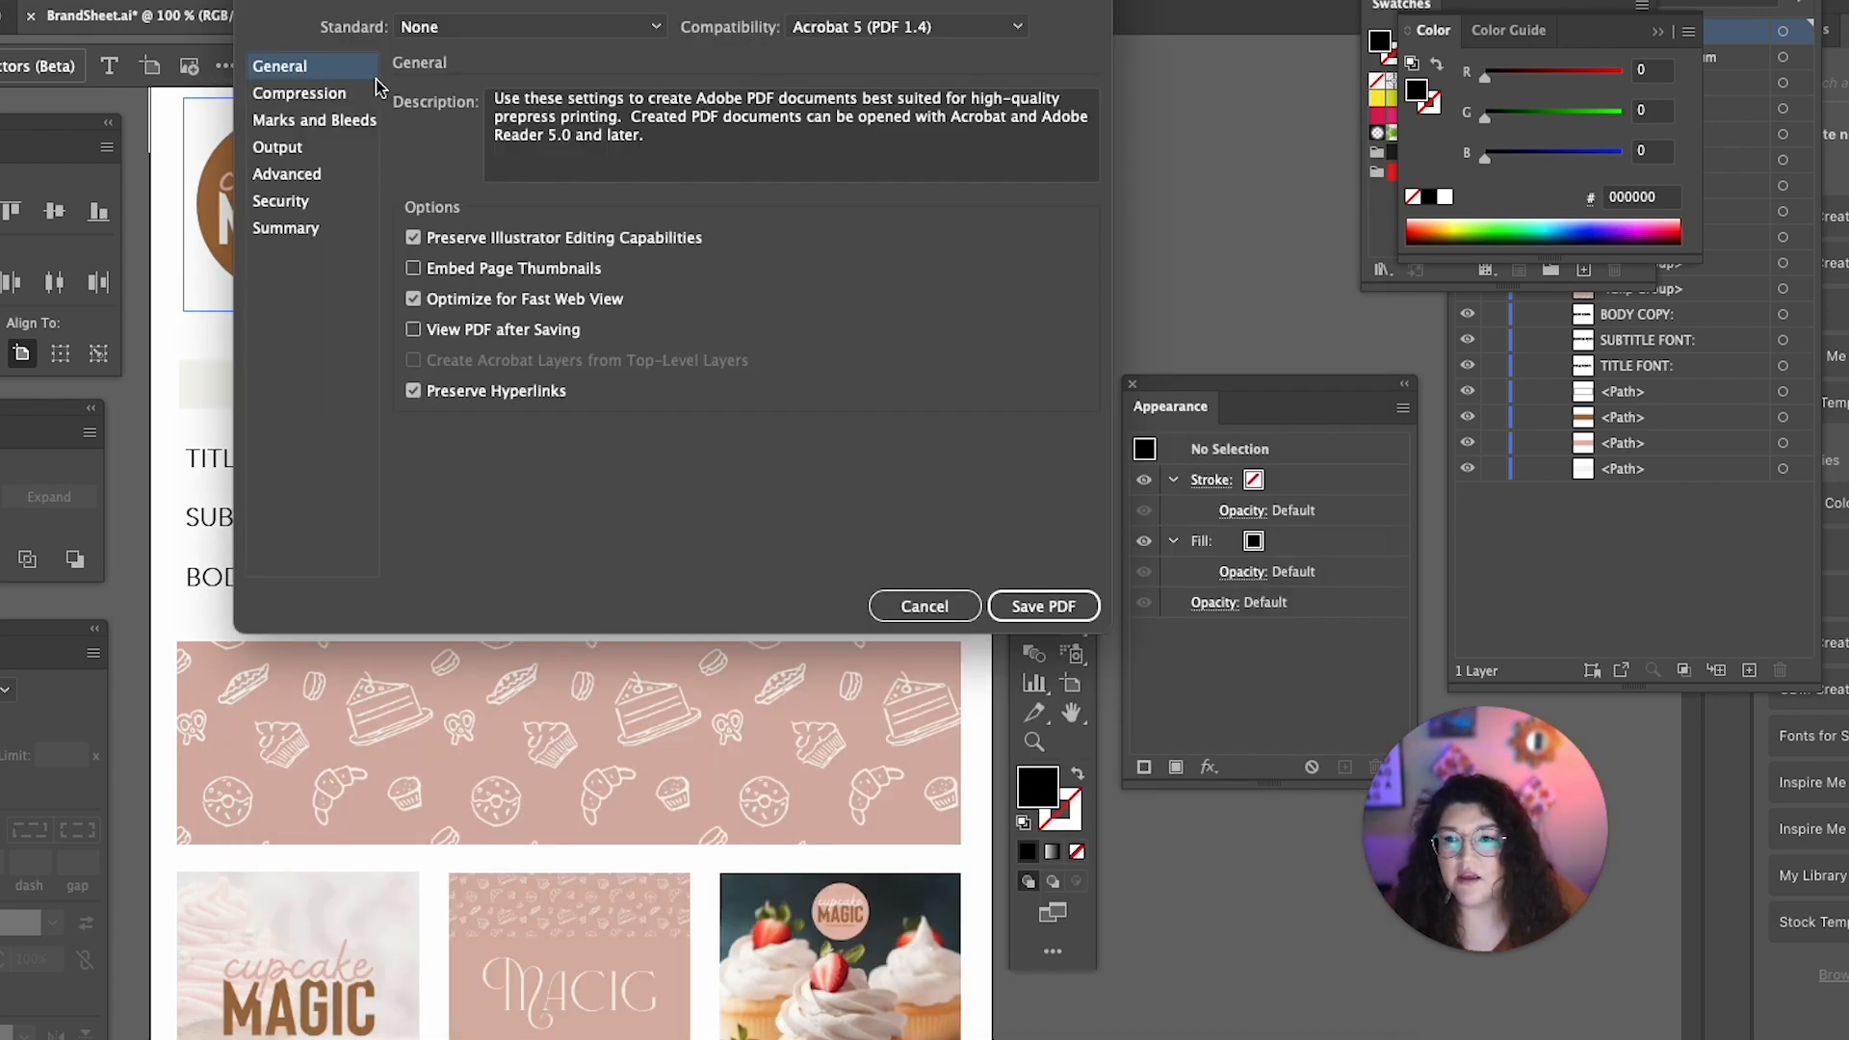
- Apply the [Illustrator Default] preset to the PDF export and save the file
click(559, 26)
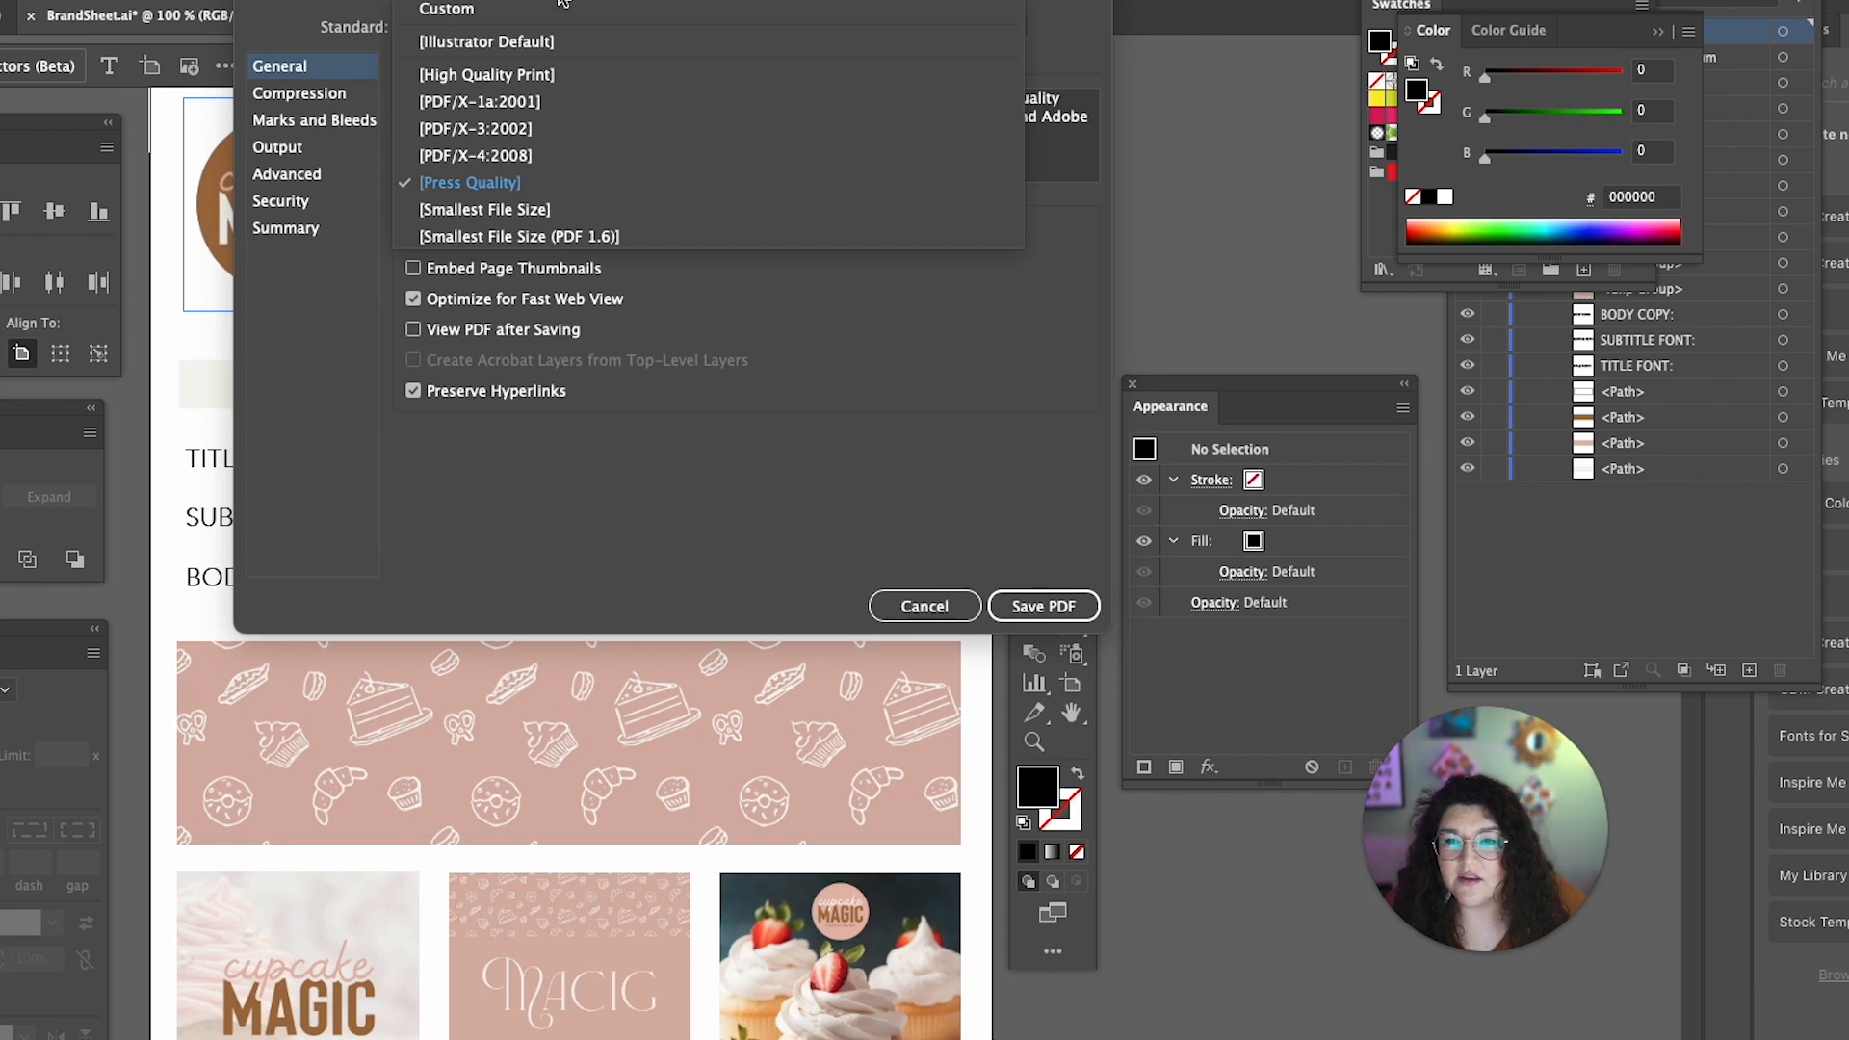
click(569, 41)
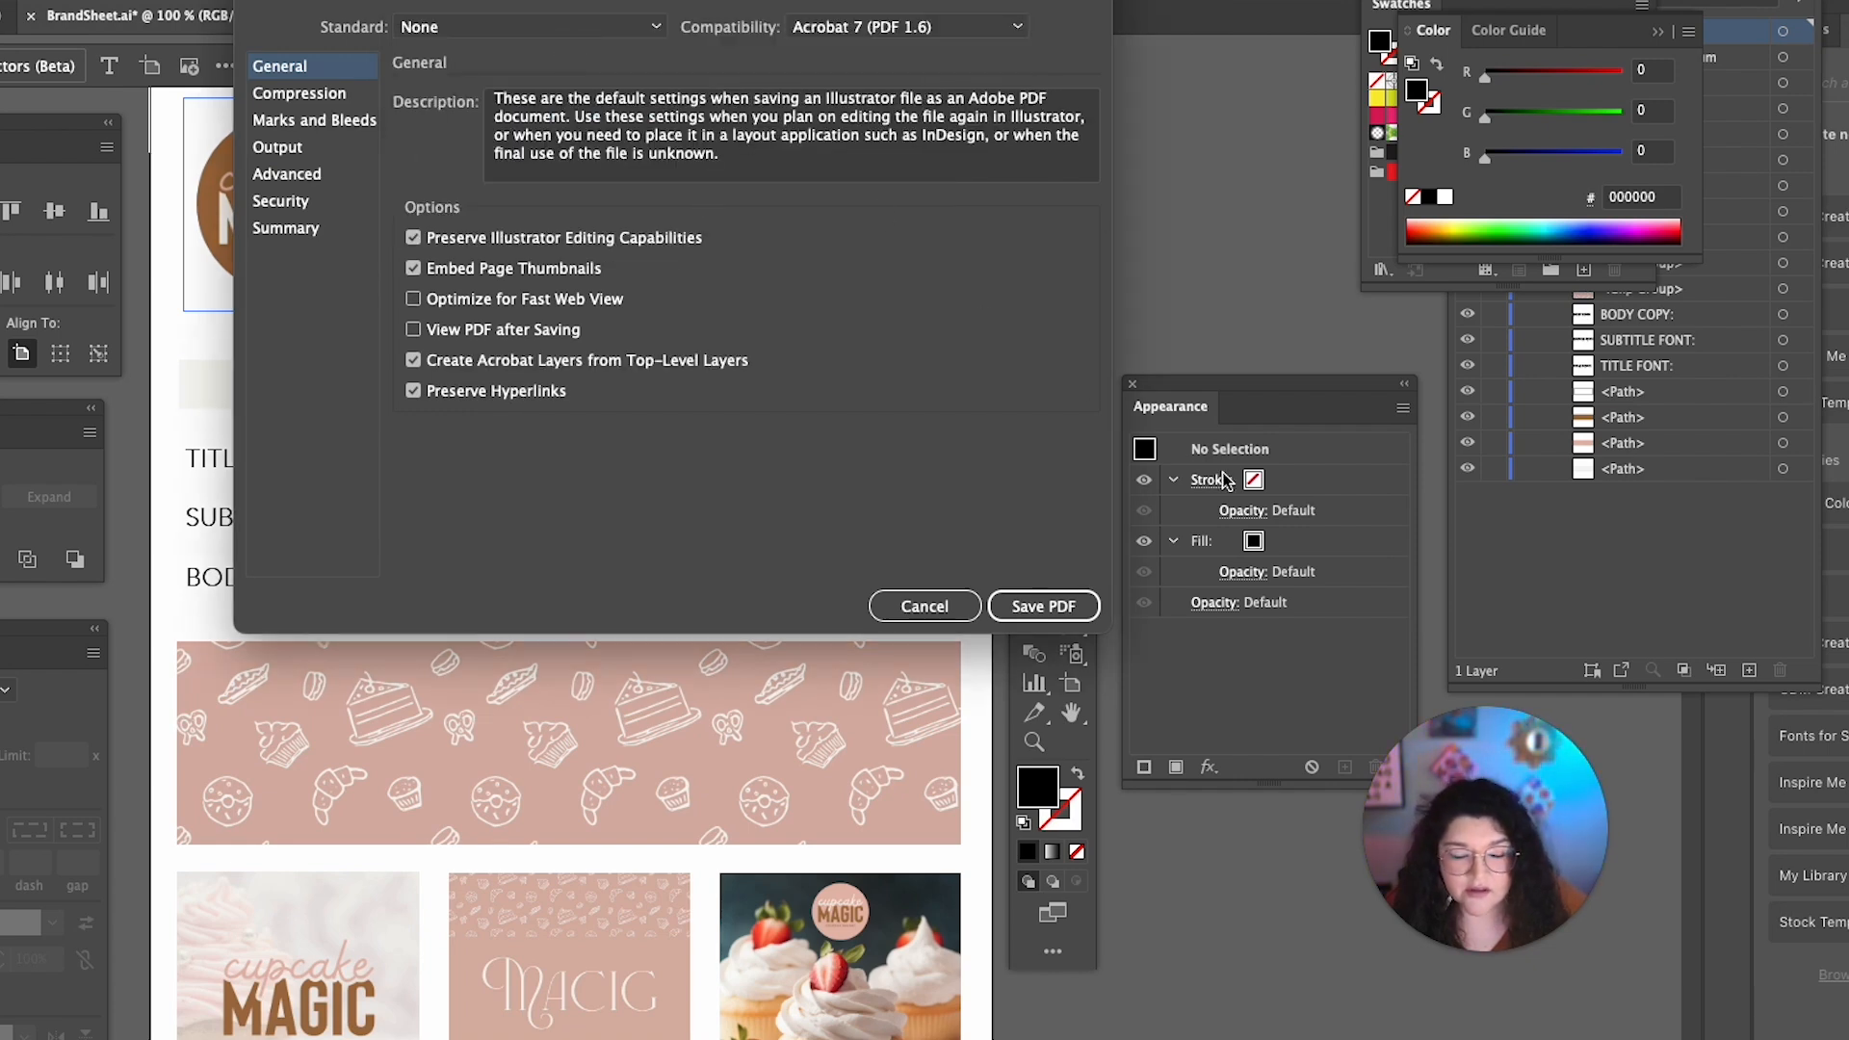
click(1070, 603)
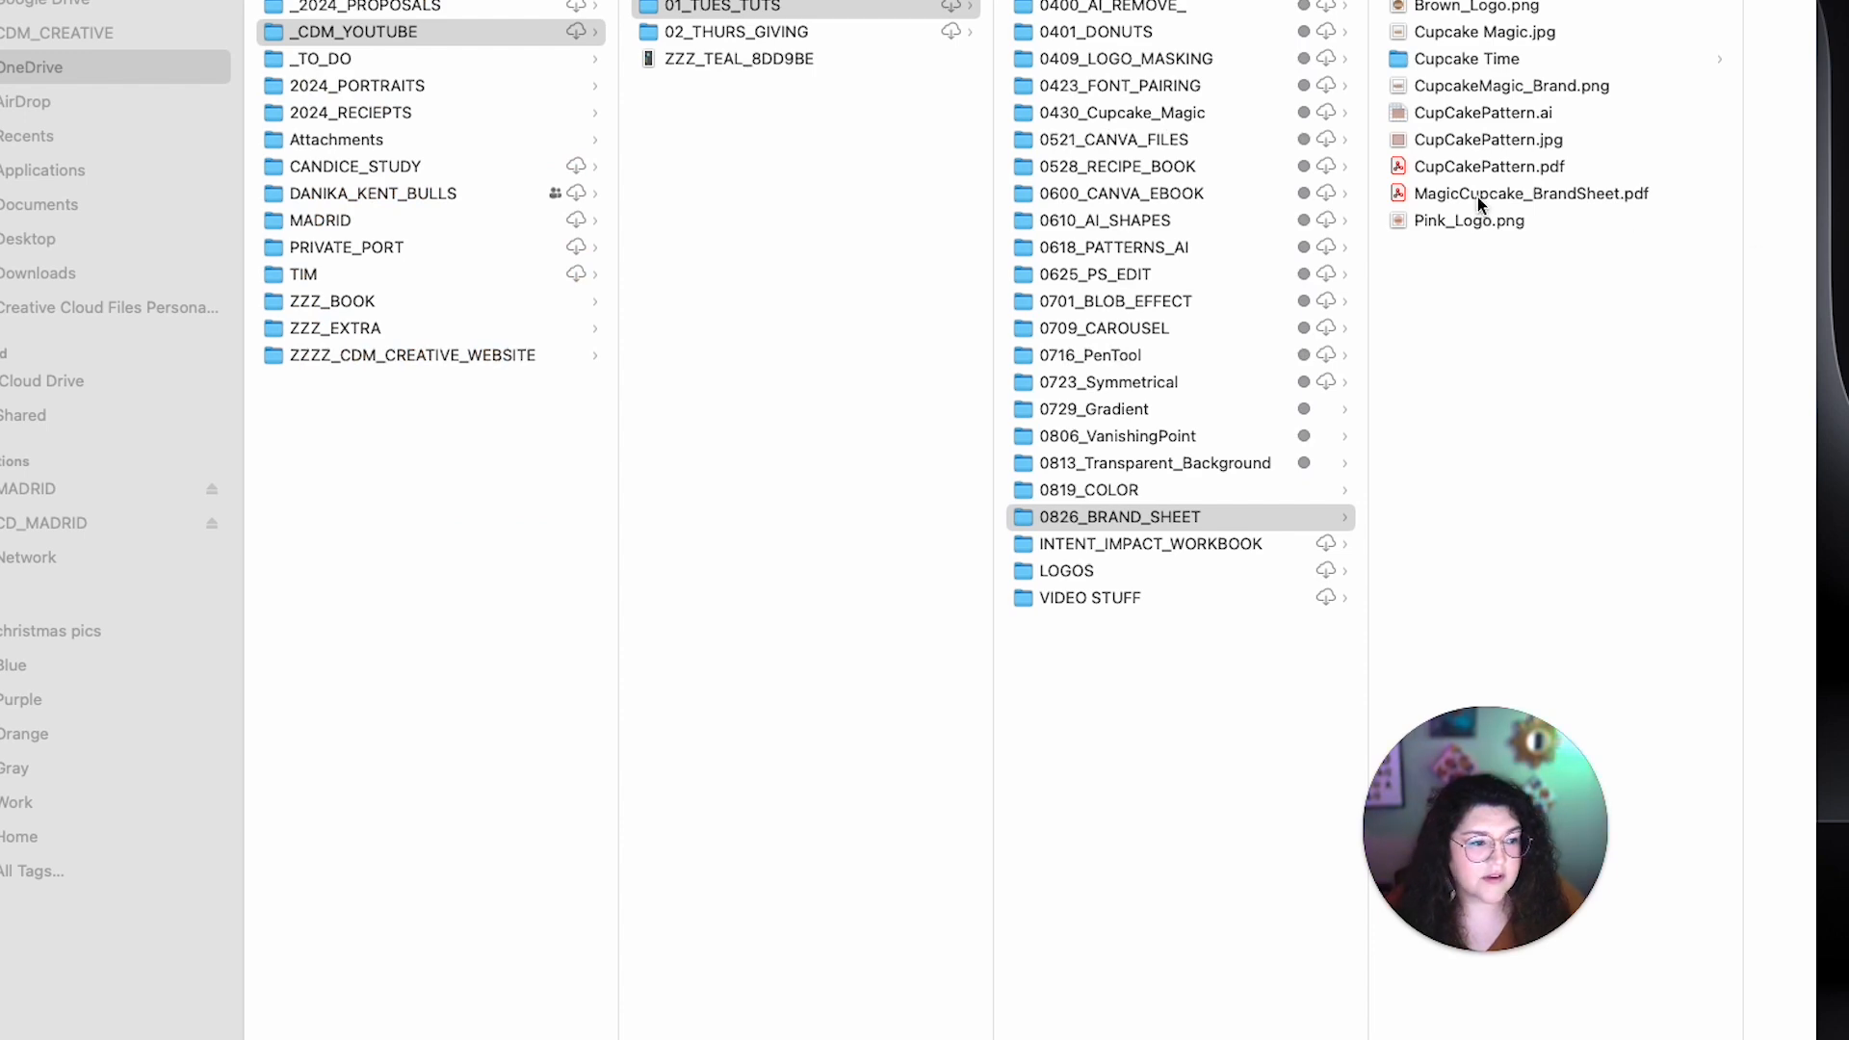
- Open MagicCupcake_BrandSheet.pdf from the 0826_BRAND_SHEET folder and look through the logos, swatches, fonts, pattern and sample images
double_click(1487, 194)
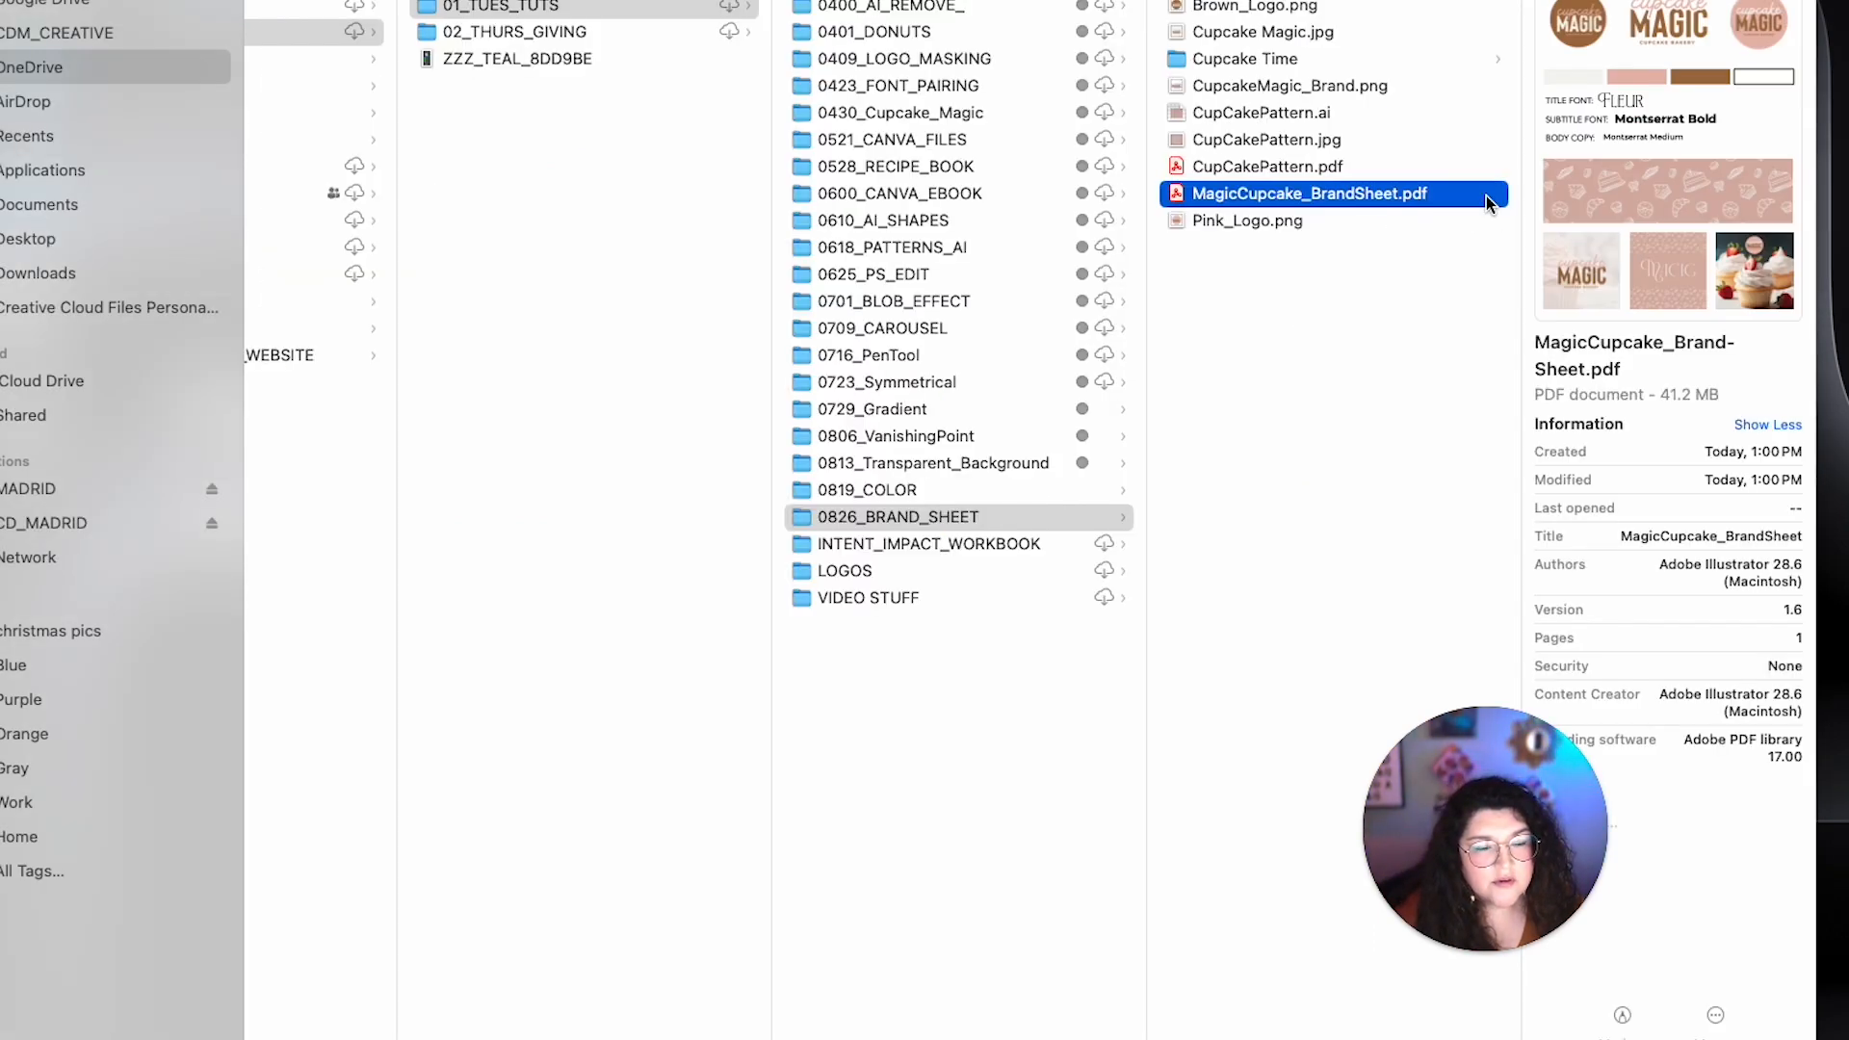
click(824, 339)
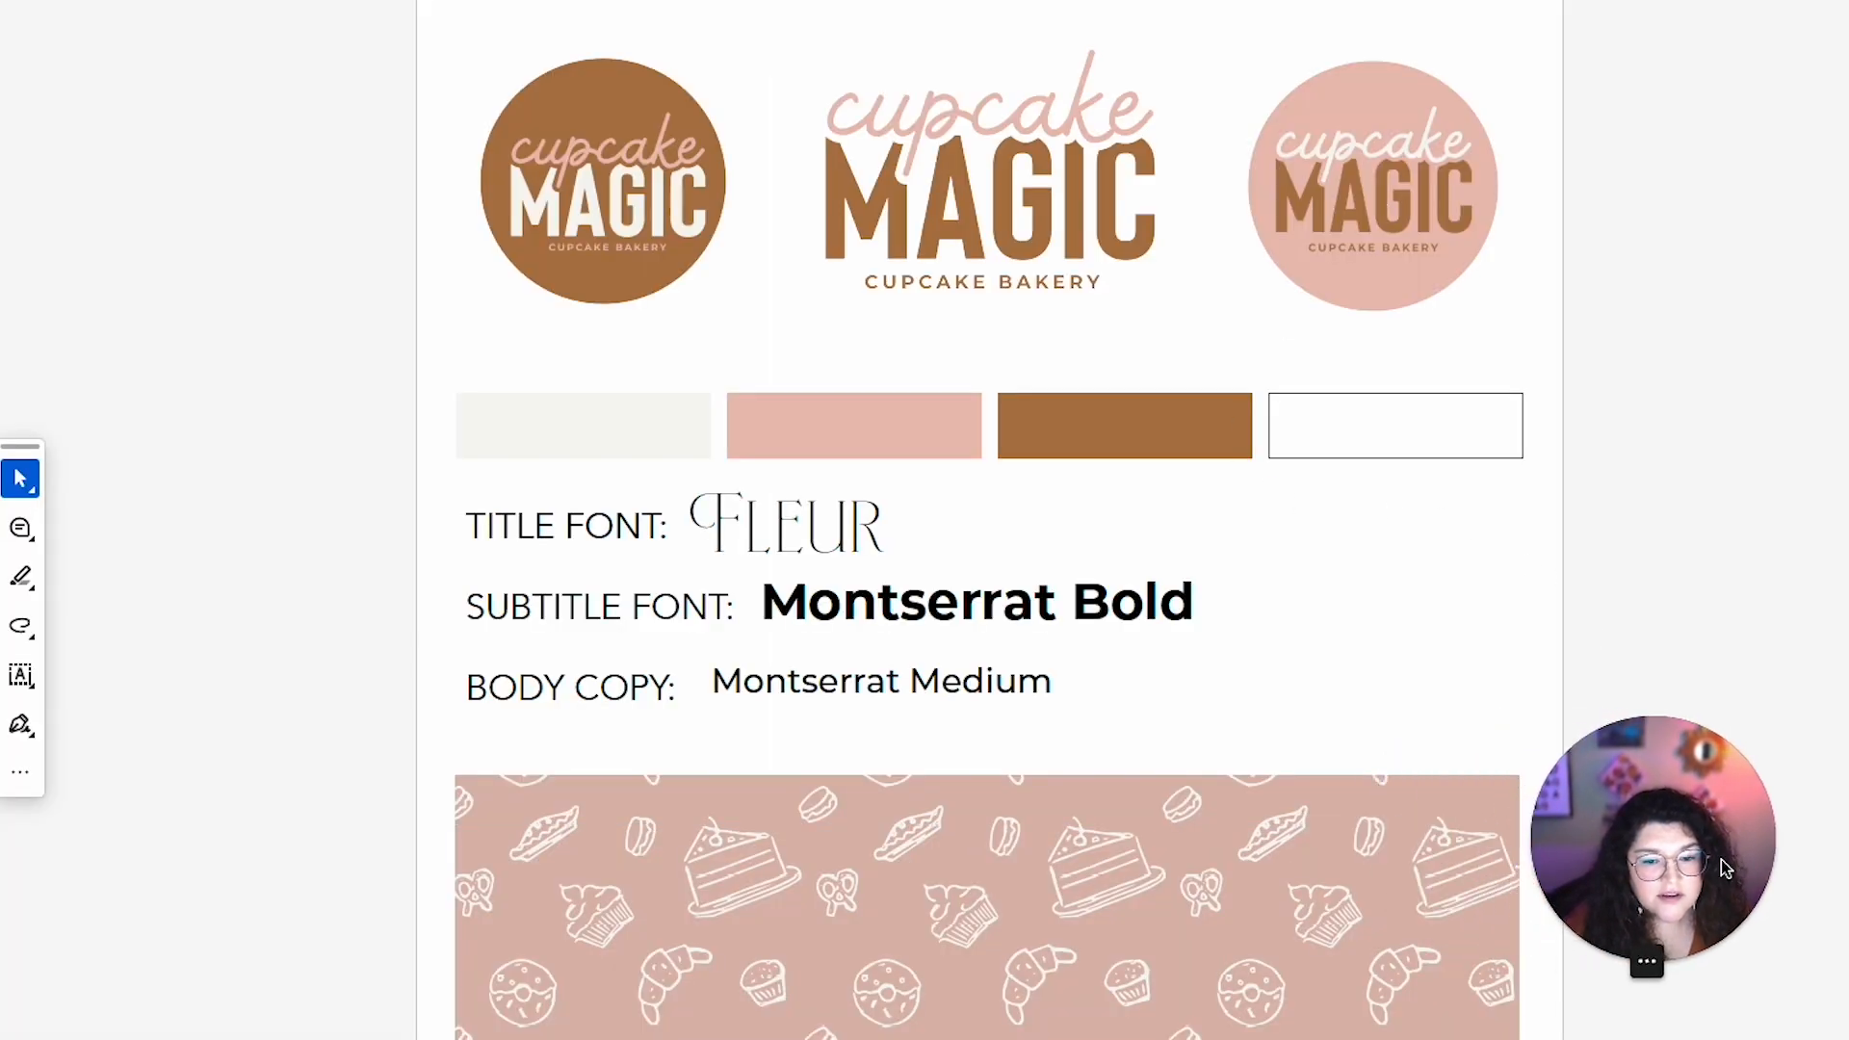
scroll(1136, 747, down, 2)
scroll(1032, 719, up, 2)
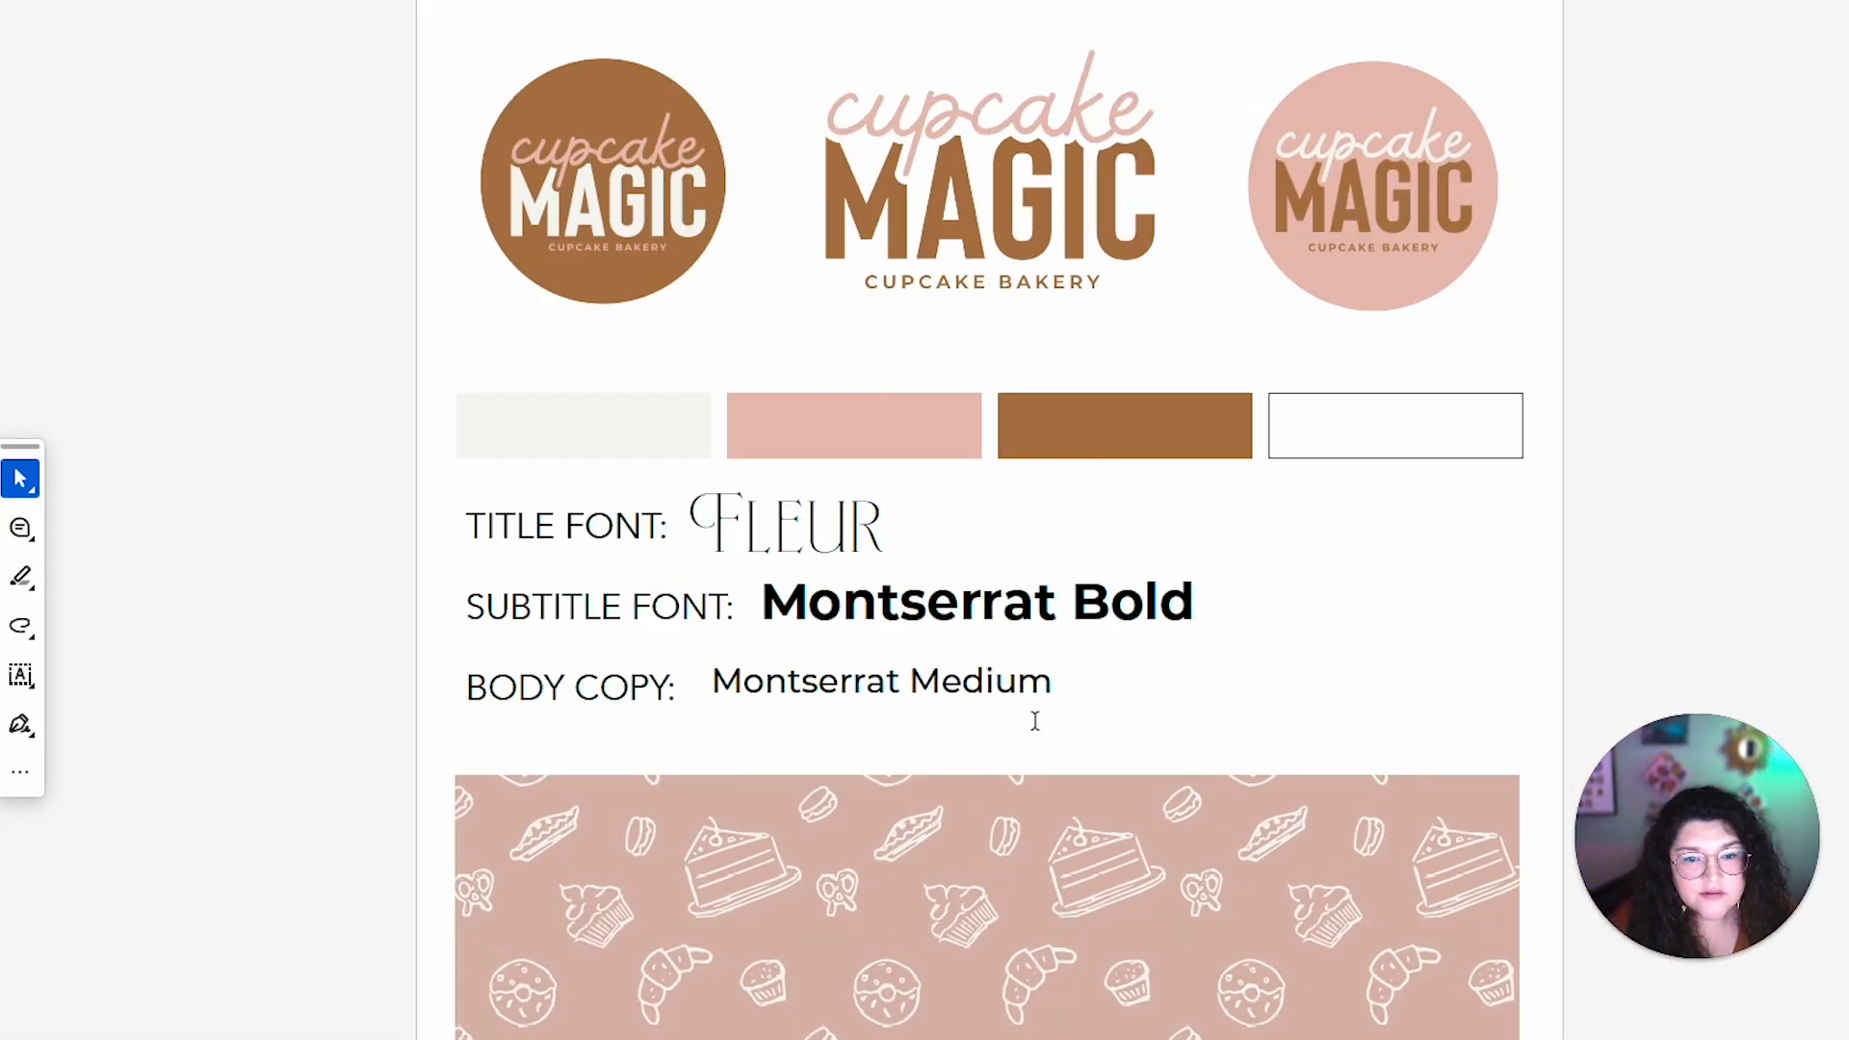
scroll(1034, 720, down, 4)
scroll(1034, 720, down, 2)
scroll(1035, 720, up, 5)
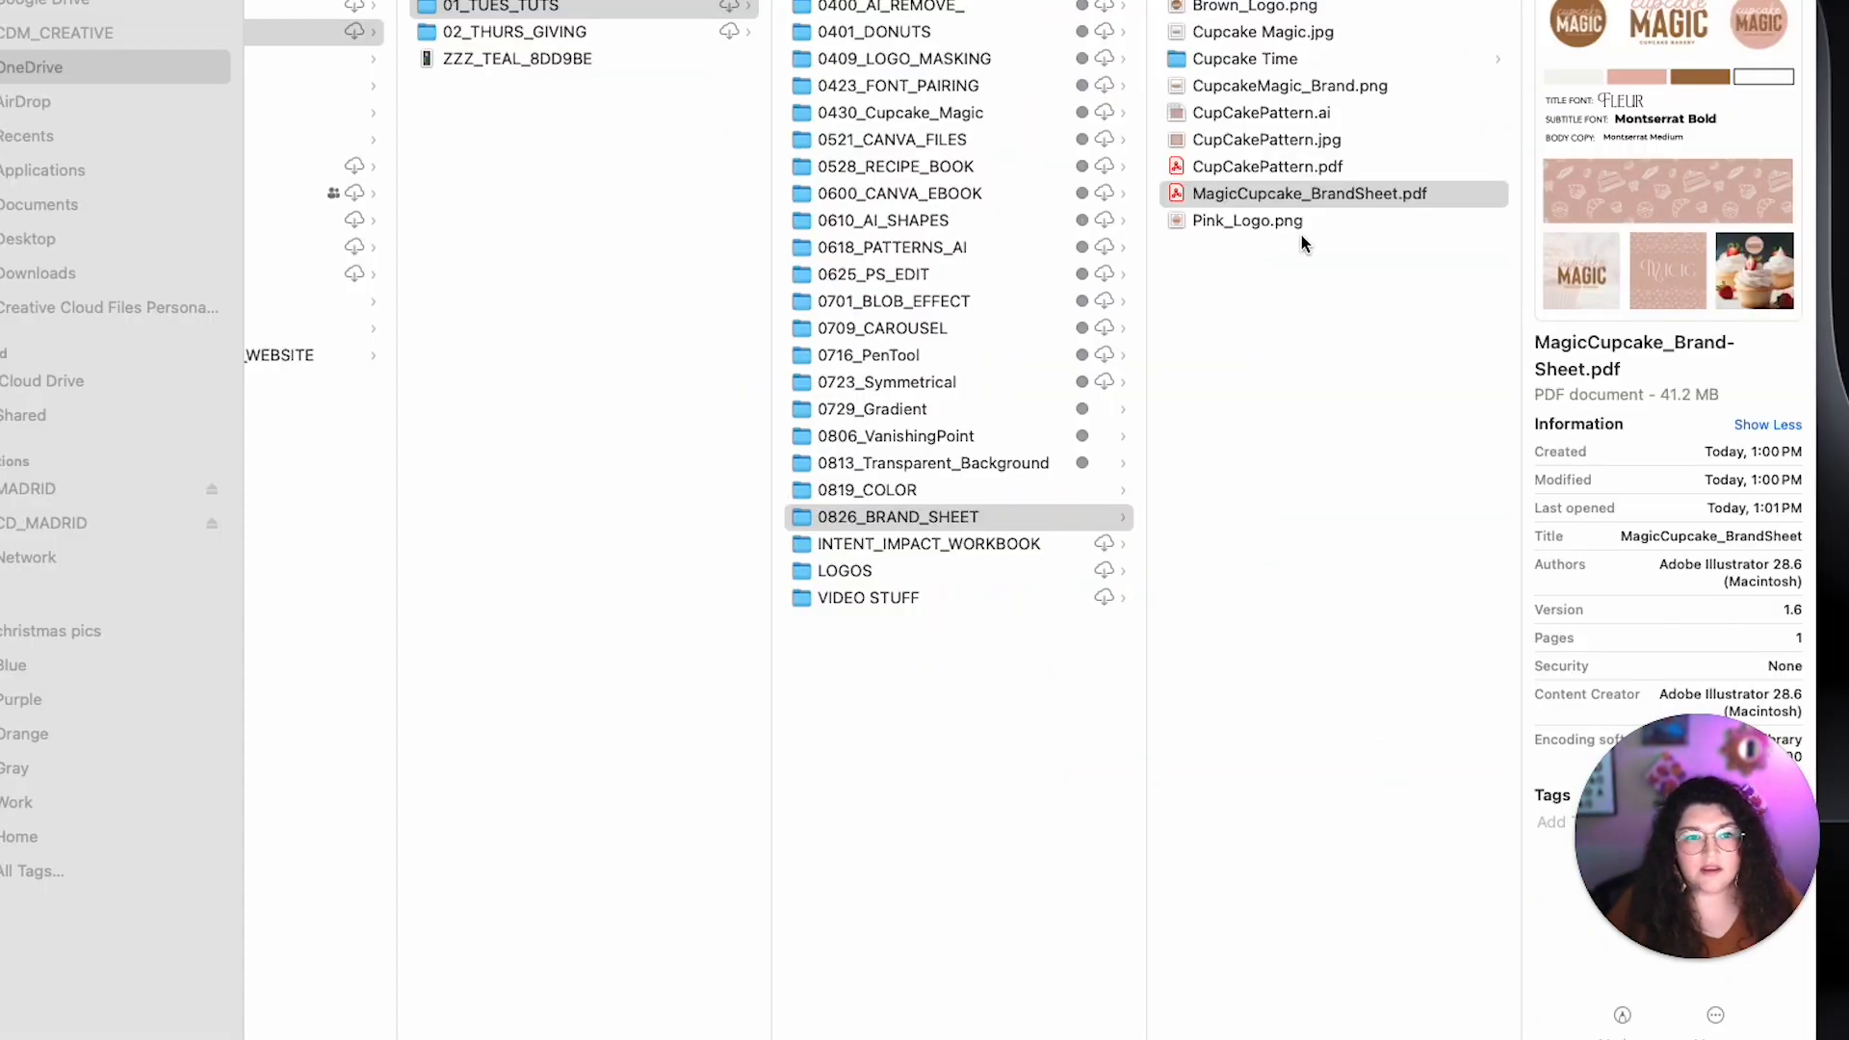
- Open MagicCupcake_BrandSheet.pdf from the file browser in Adobe Illustrator
right_click(1300, 200)
mouse_move(1471, 245)
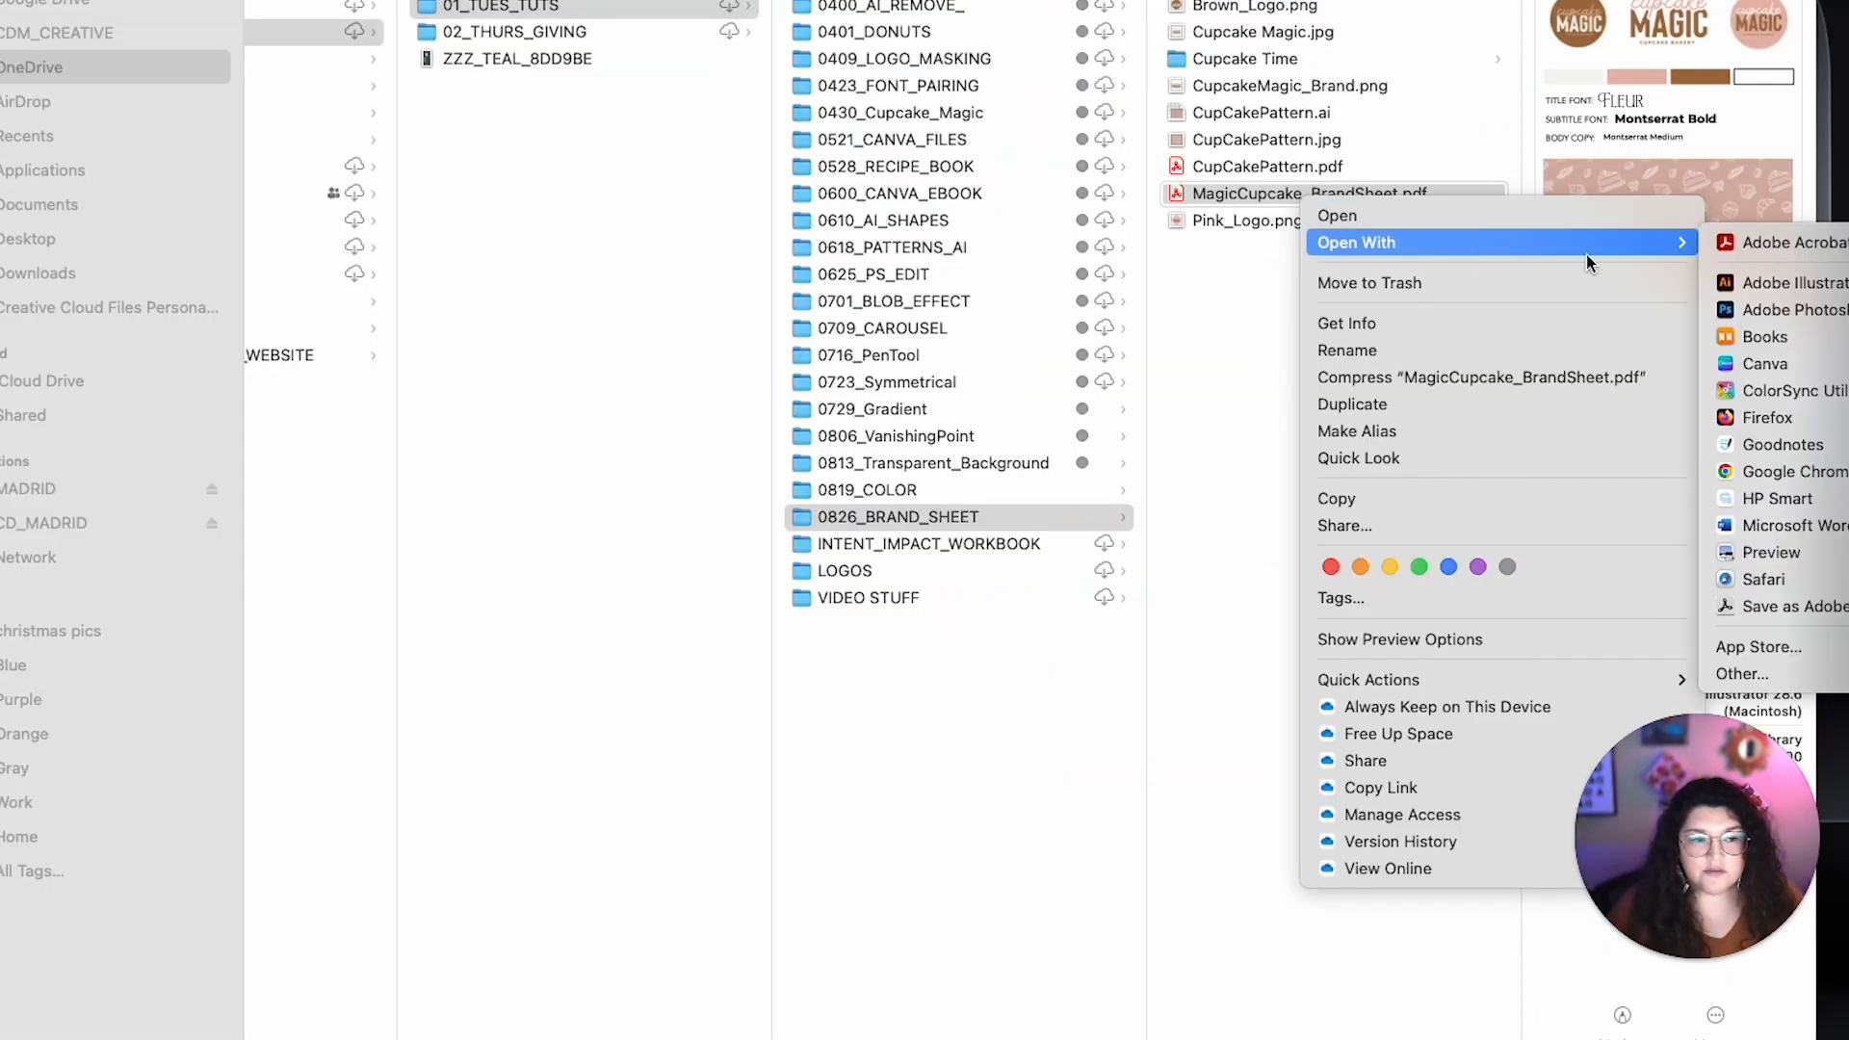
click(1771, 282)
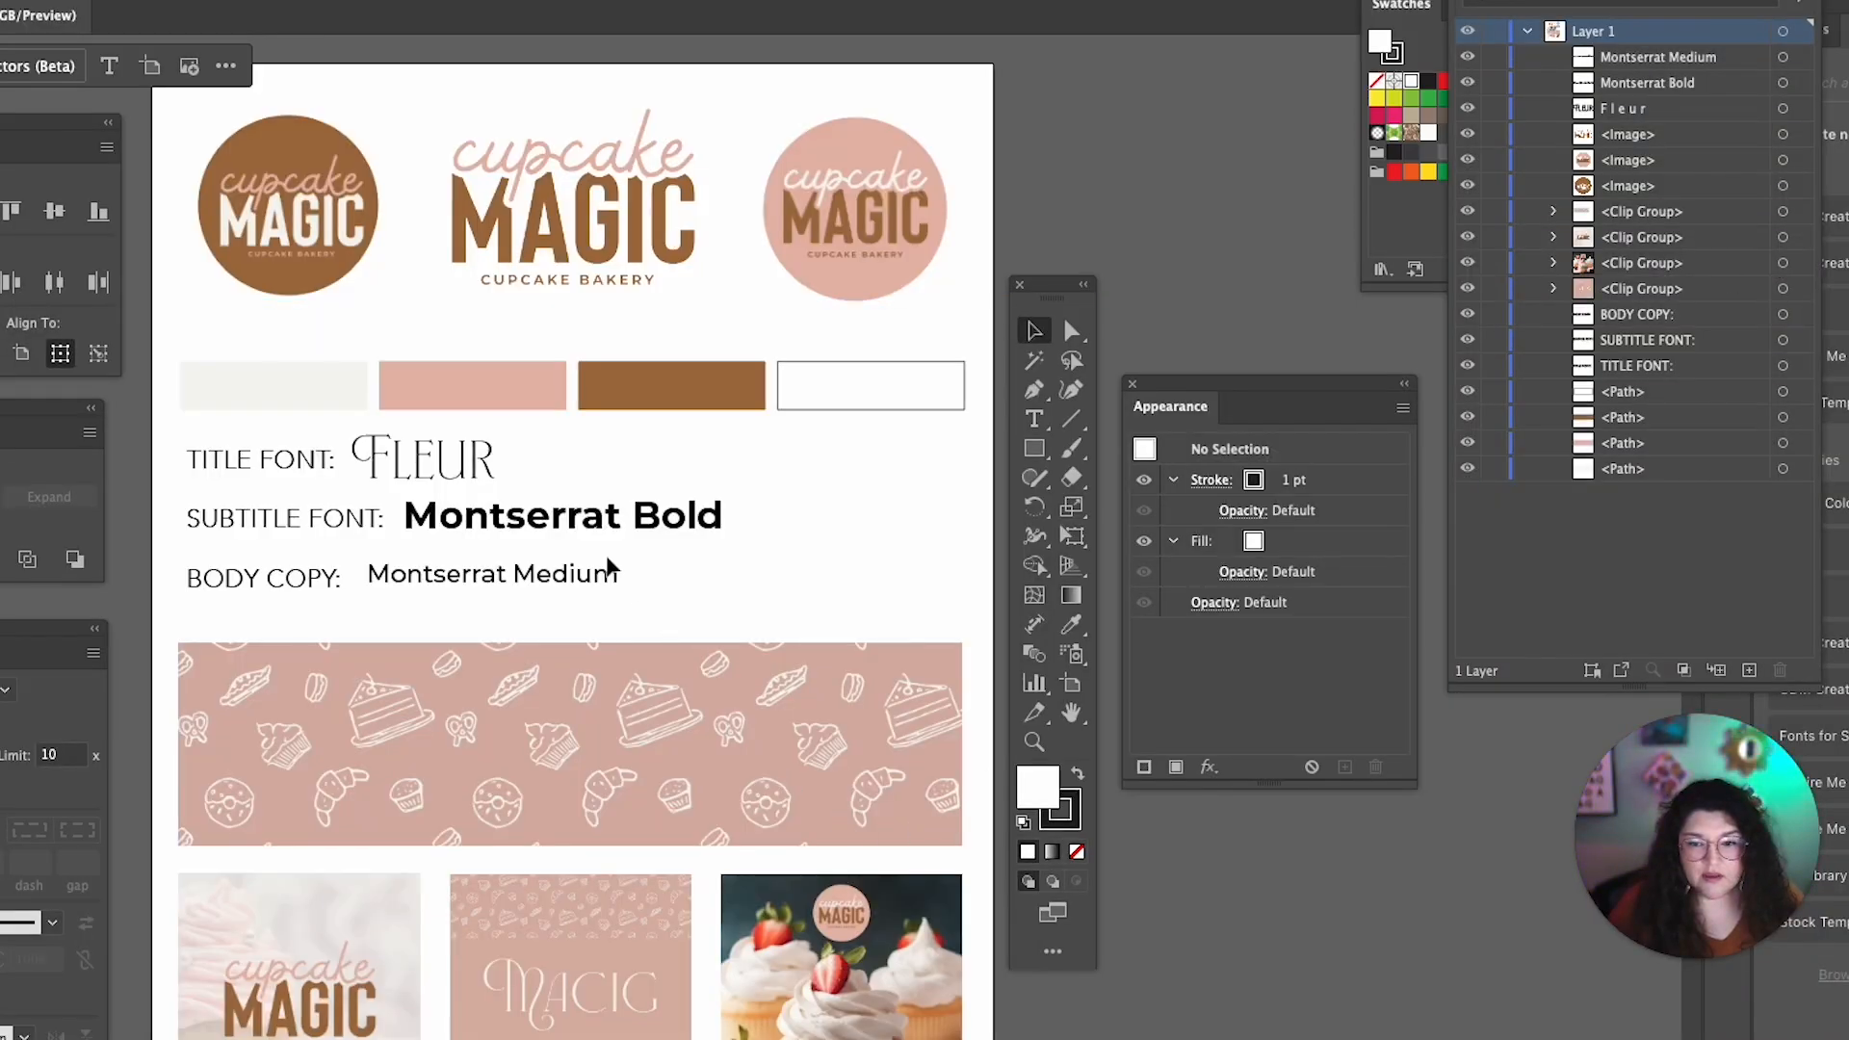
- Duplicate the Montserrat Bold and Fleur font samples onto the empty canvas beside the artboard
click(608, 530)
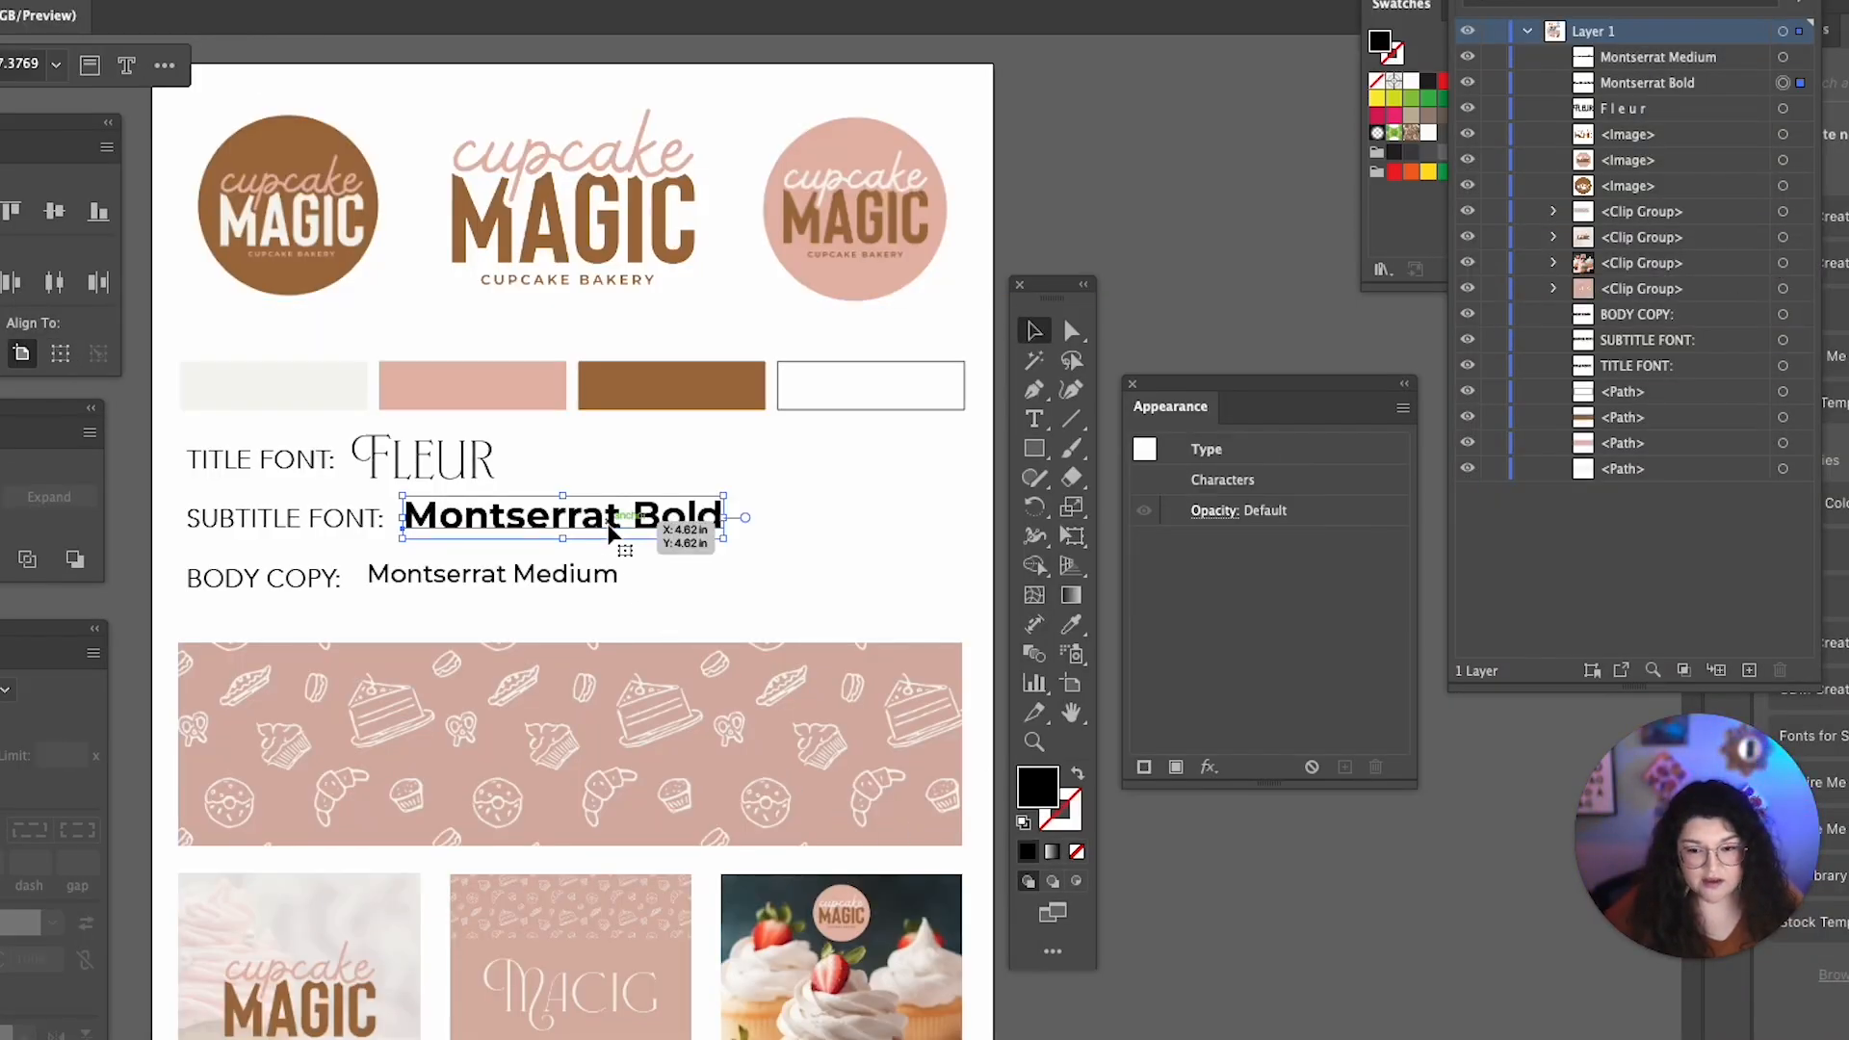
drag(609, 530, 1344, 939)
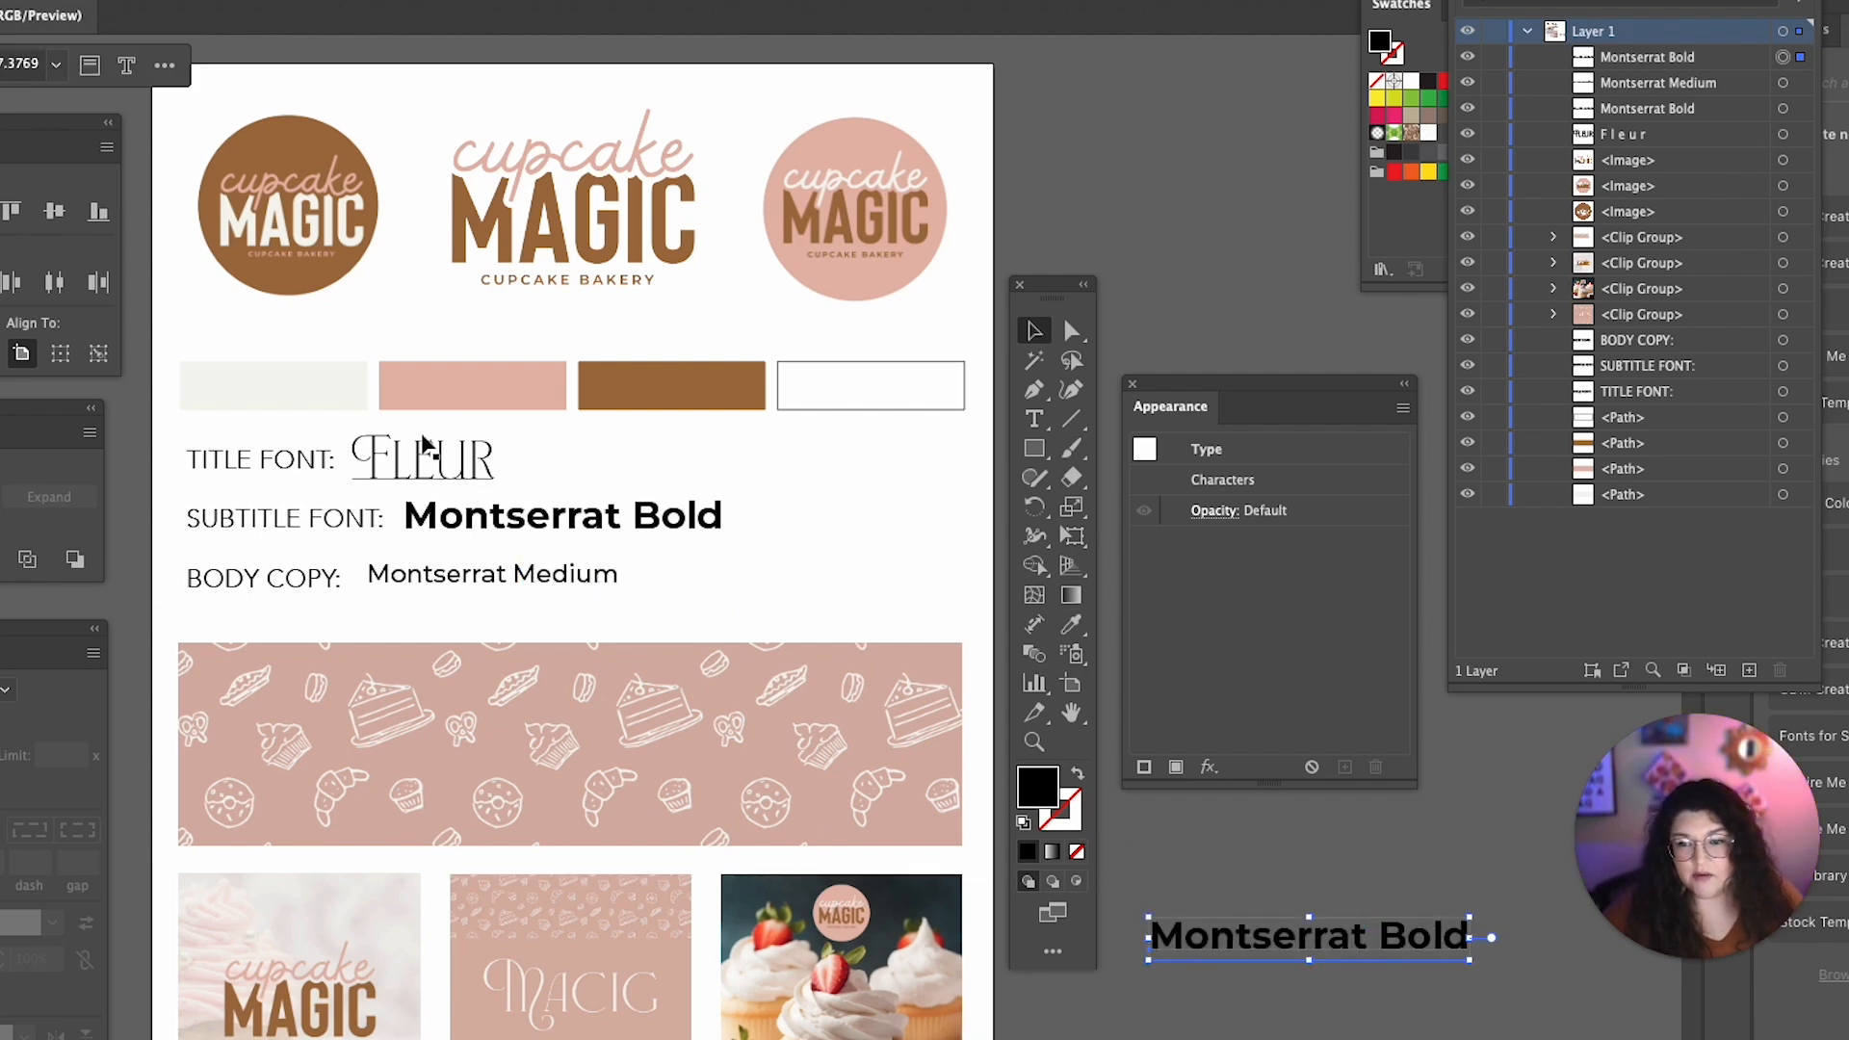
drag(421, 463, 1324, 886)
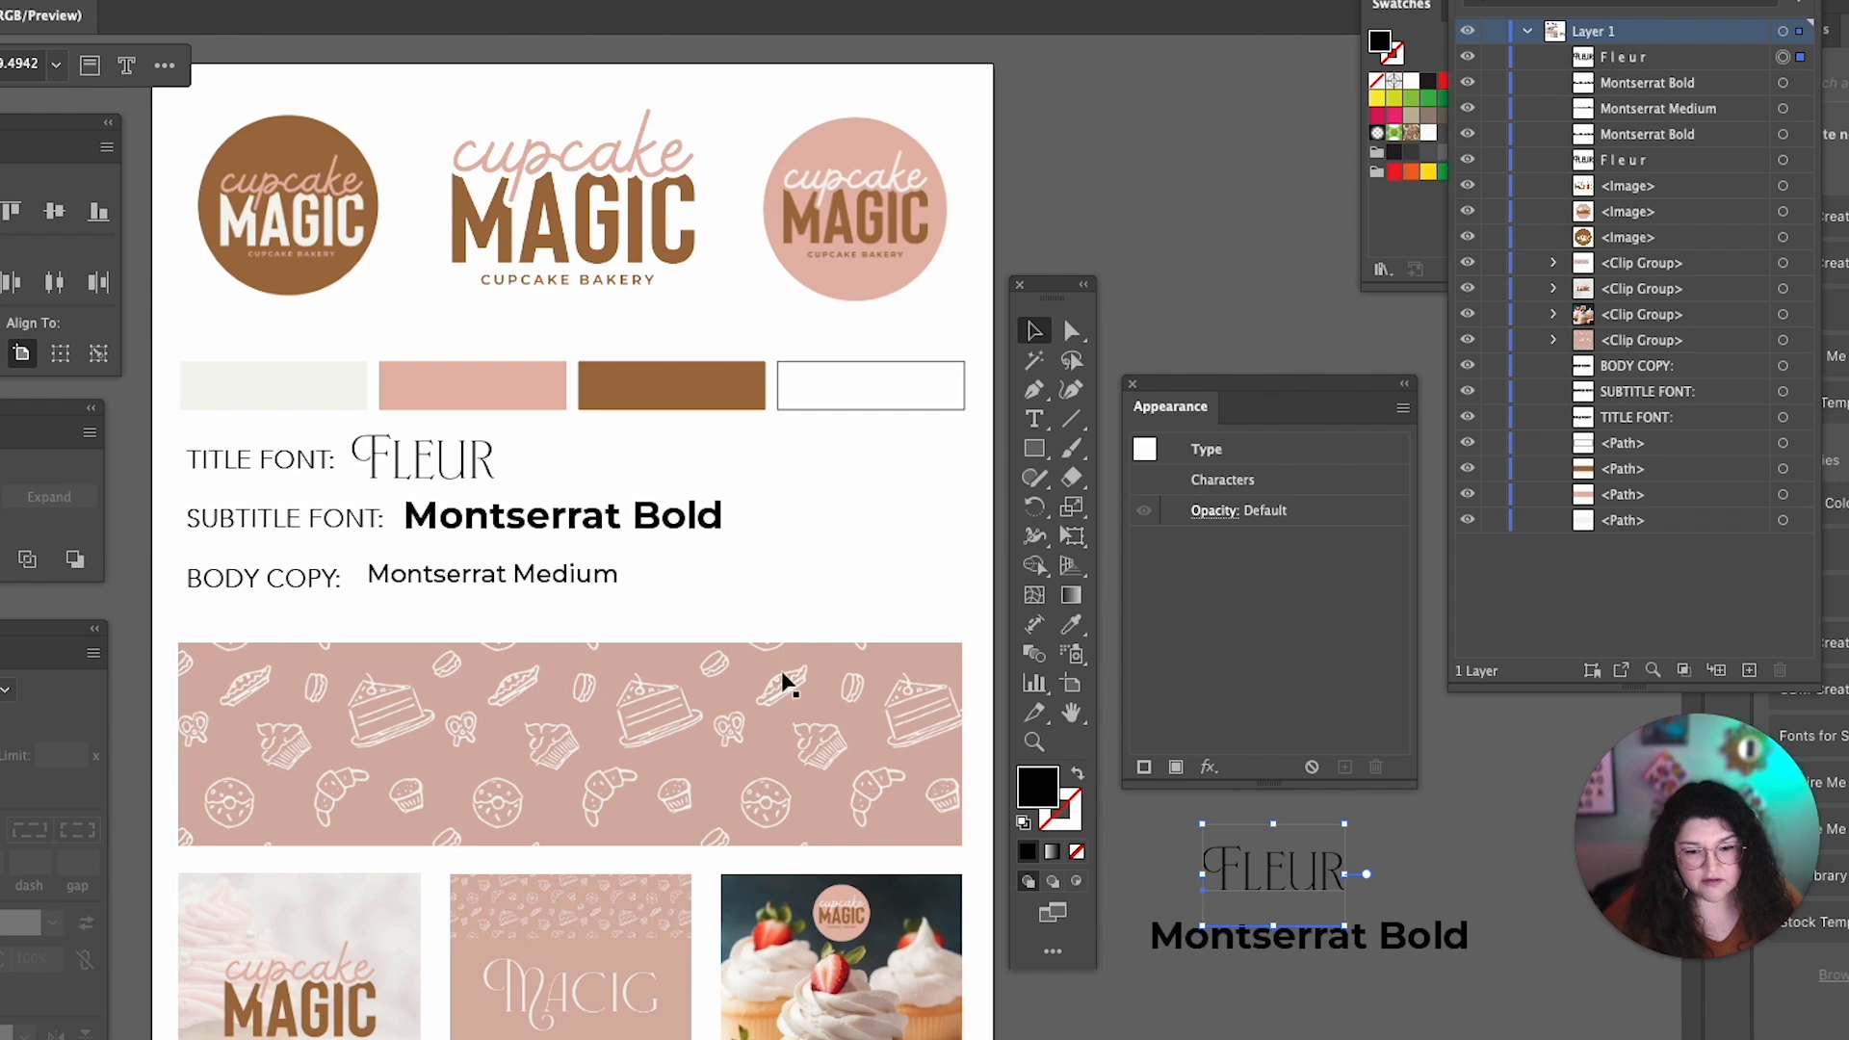
scroll(770, 679, down, 2)
click(733, 670)
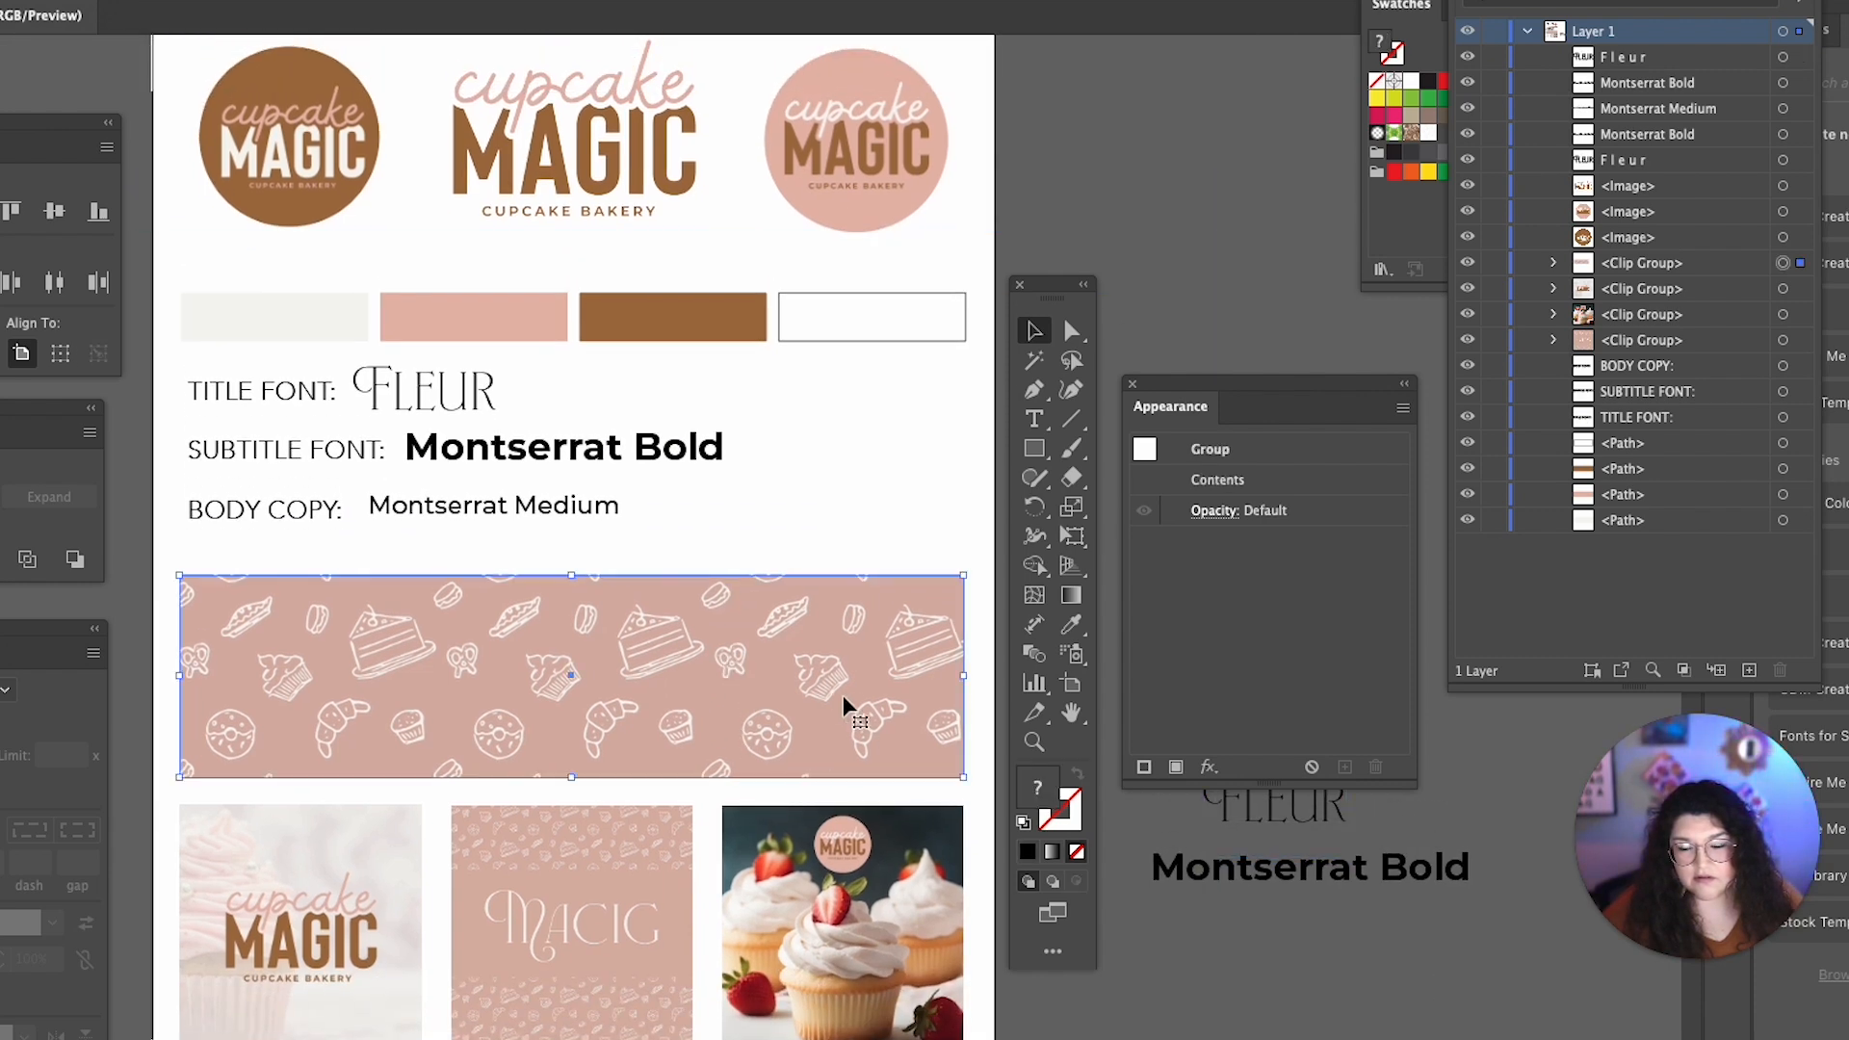
mouse_move(788, 685)
mouse_down()
mouse_move(754, 674)
mouse_move(789, 685)
mouse_up()
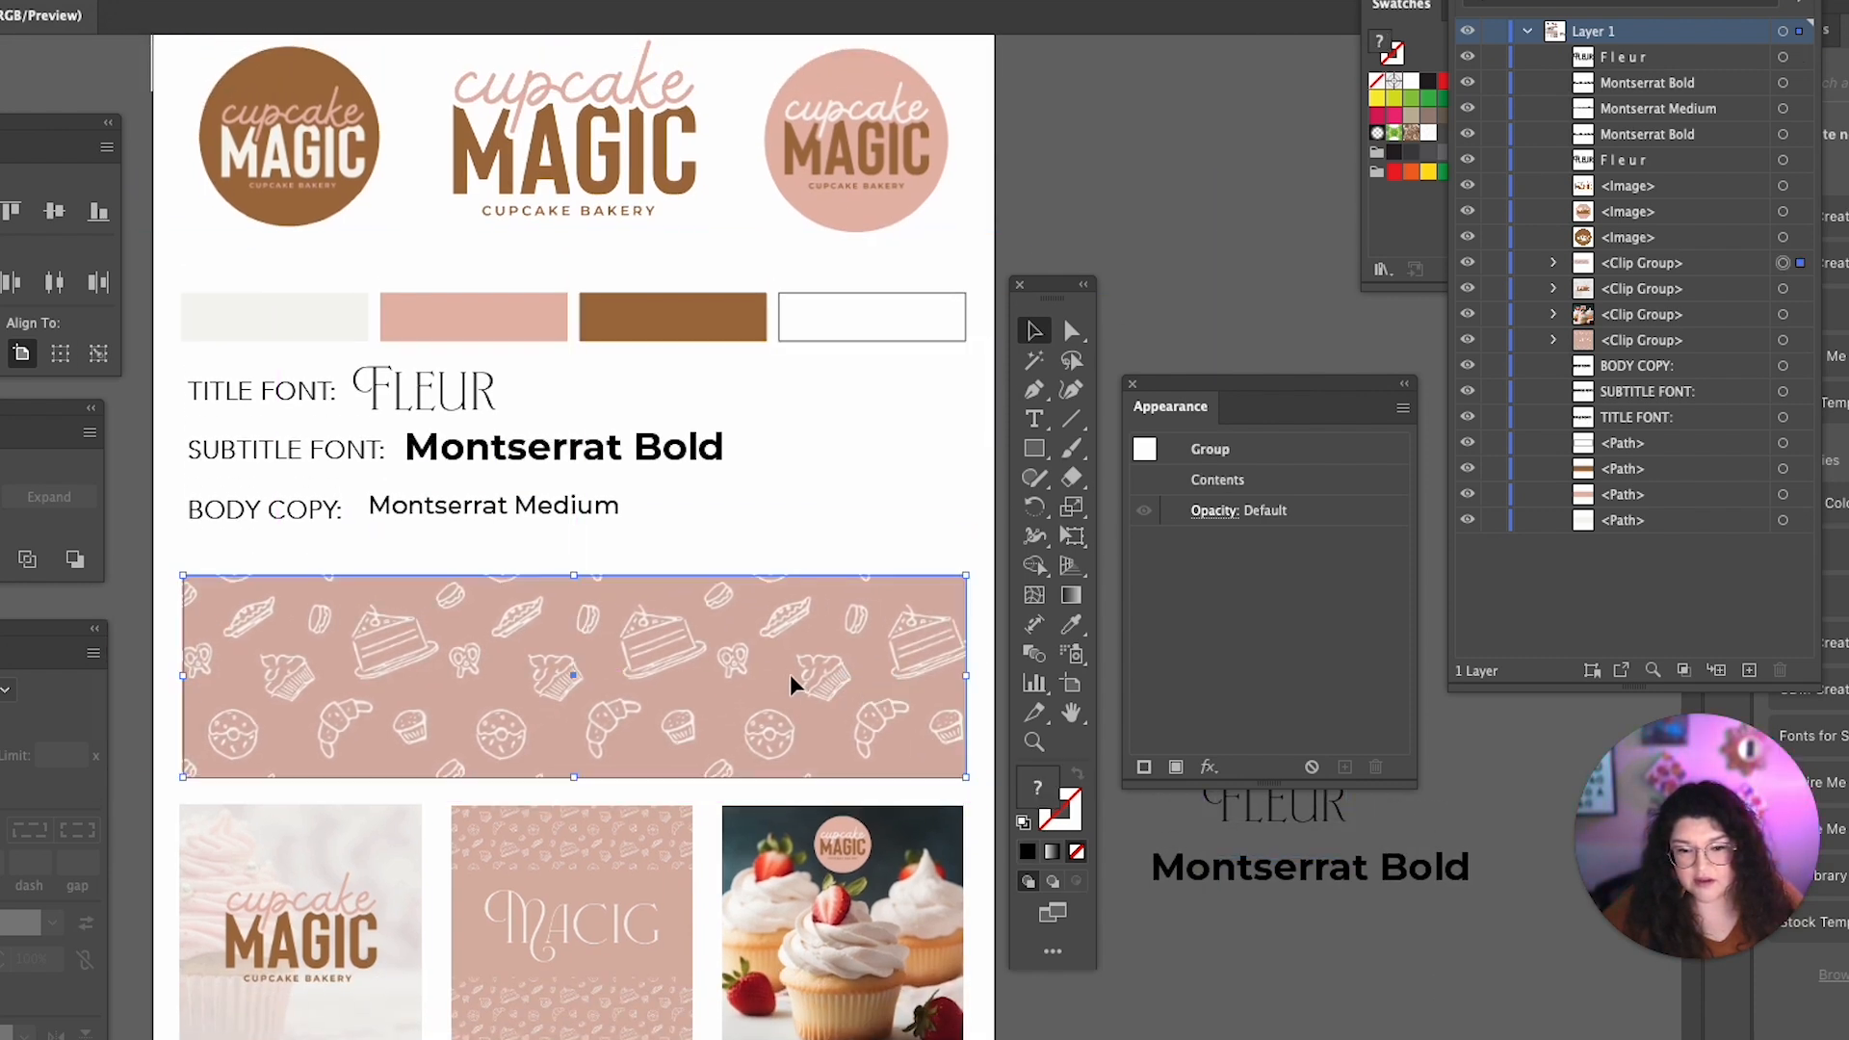
drag(579, 578, 631, 206)
key(super+z)
- Cut the dessert pattern image out of its clip group, paste it unclipped and move it over the lower part of the artboard
double_click(619, 669)
mouse_move(619, 668)
mouse_down()
mouse_move(627, 591)
mouse_move(645, 723)
mouse_move(549, 702)
mouse_move(565, 668)
mouse_move(627, 685)
mouse_up()
double_click(1265, 255)
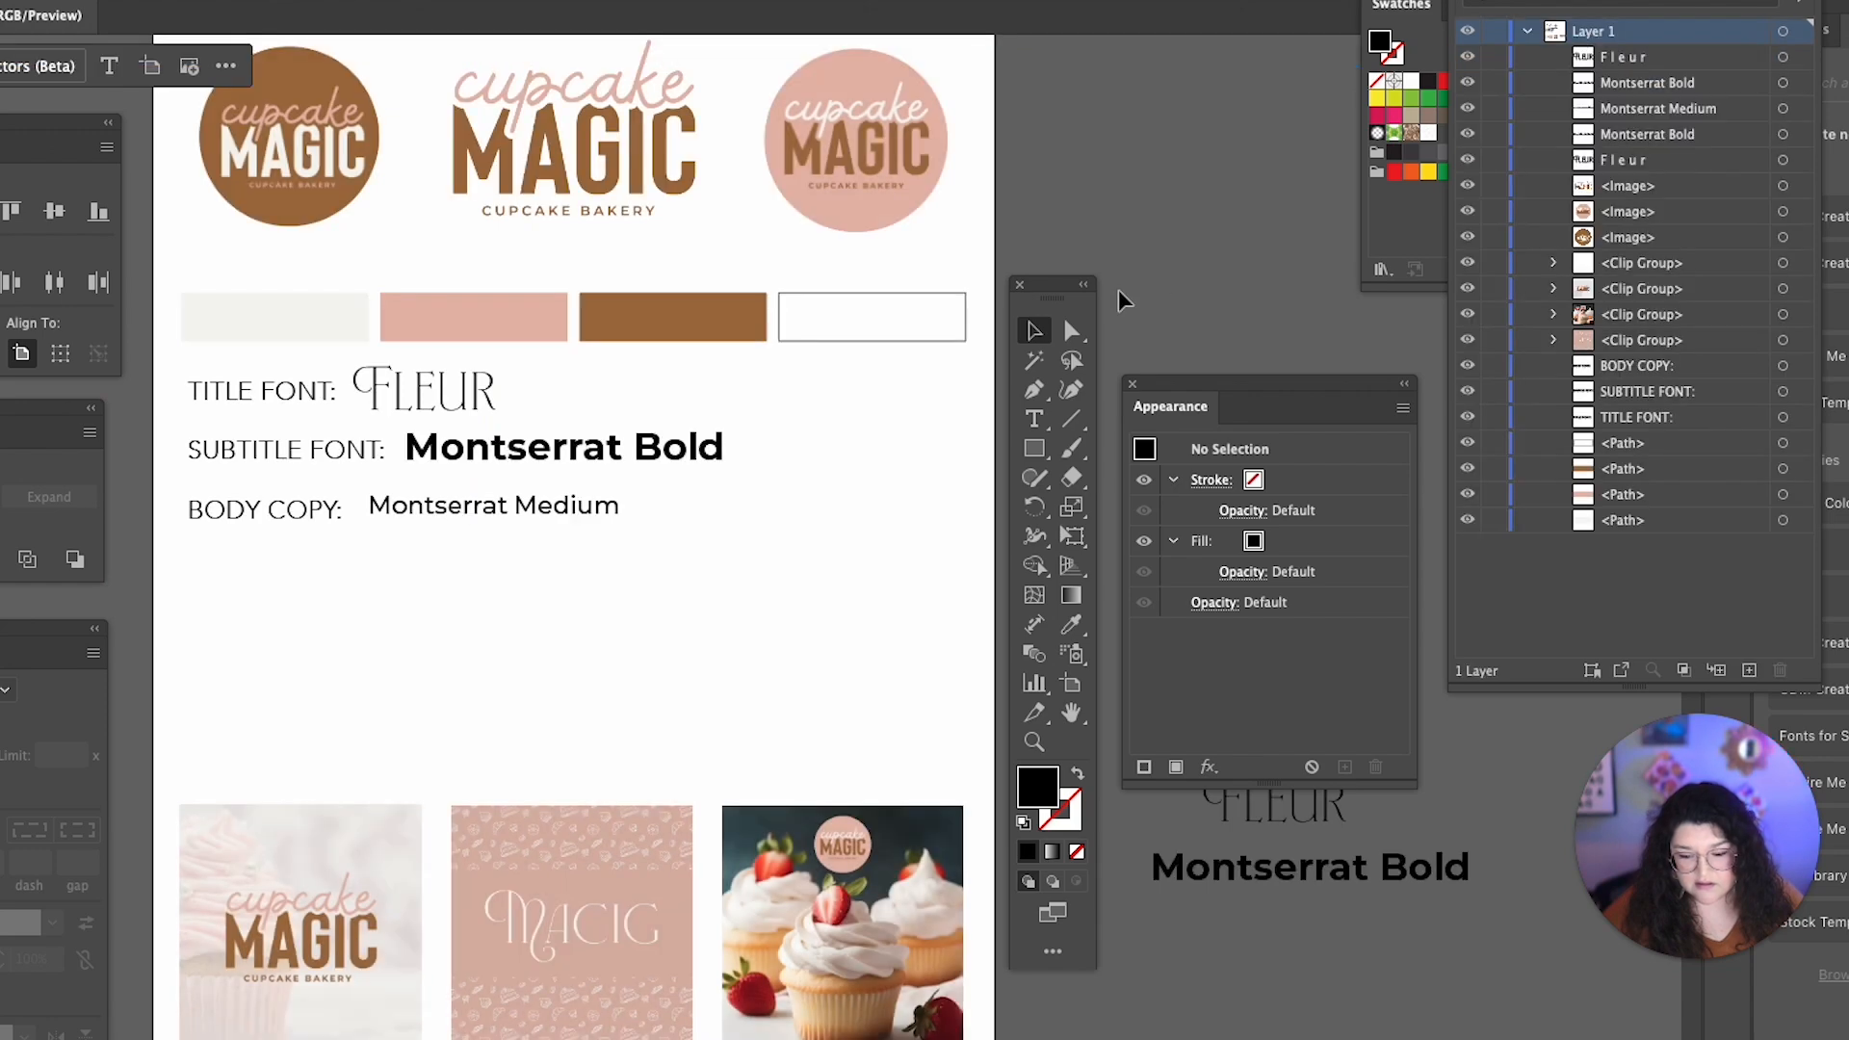
key(super+v)
drag(671, 423, 537, 941)
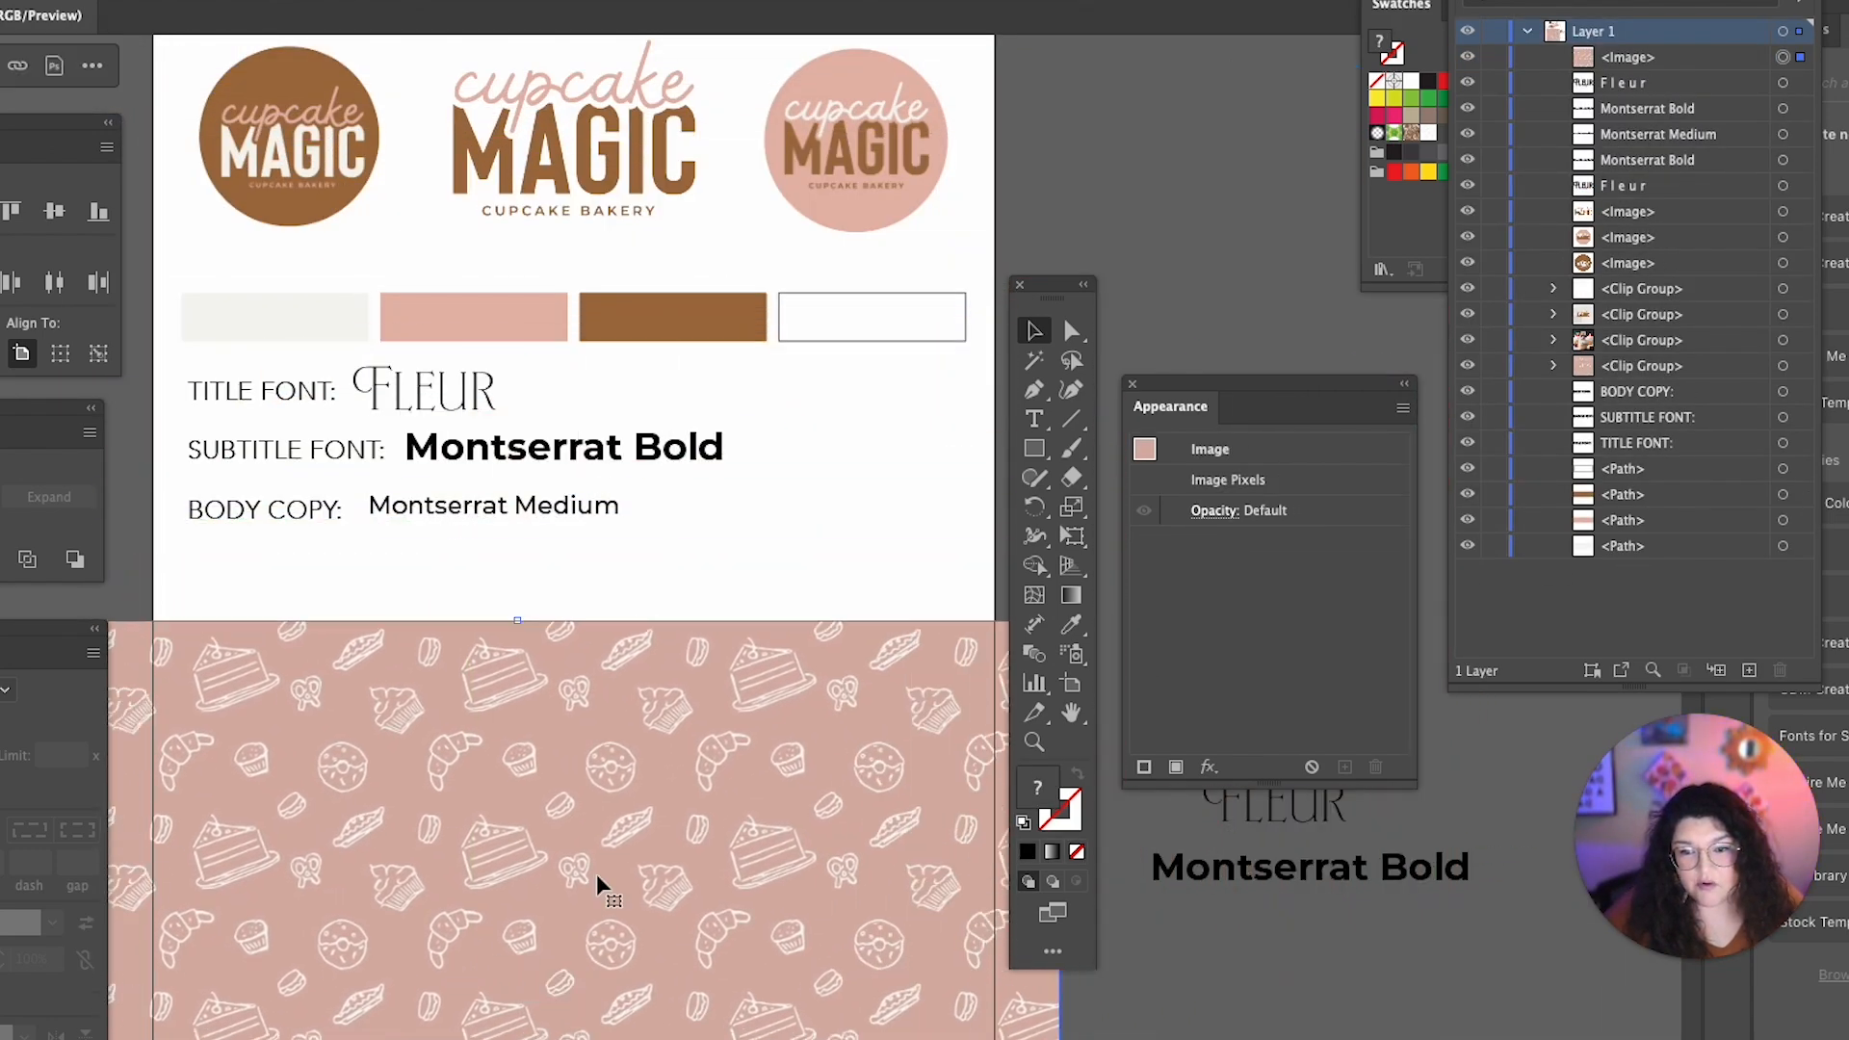
- Select the brown color swatch, and shift the middle cupcake MAGIC logo and the round brown logo slightly from their places
click(655, 332)
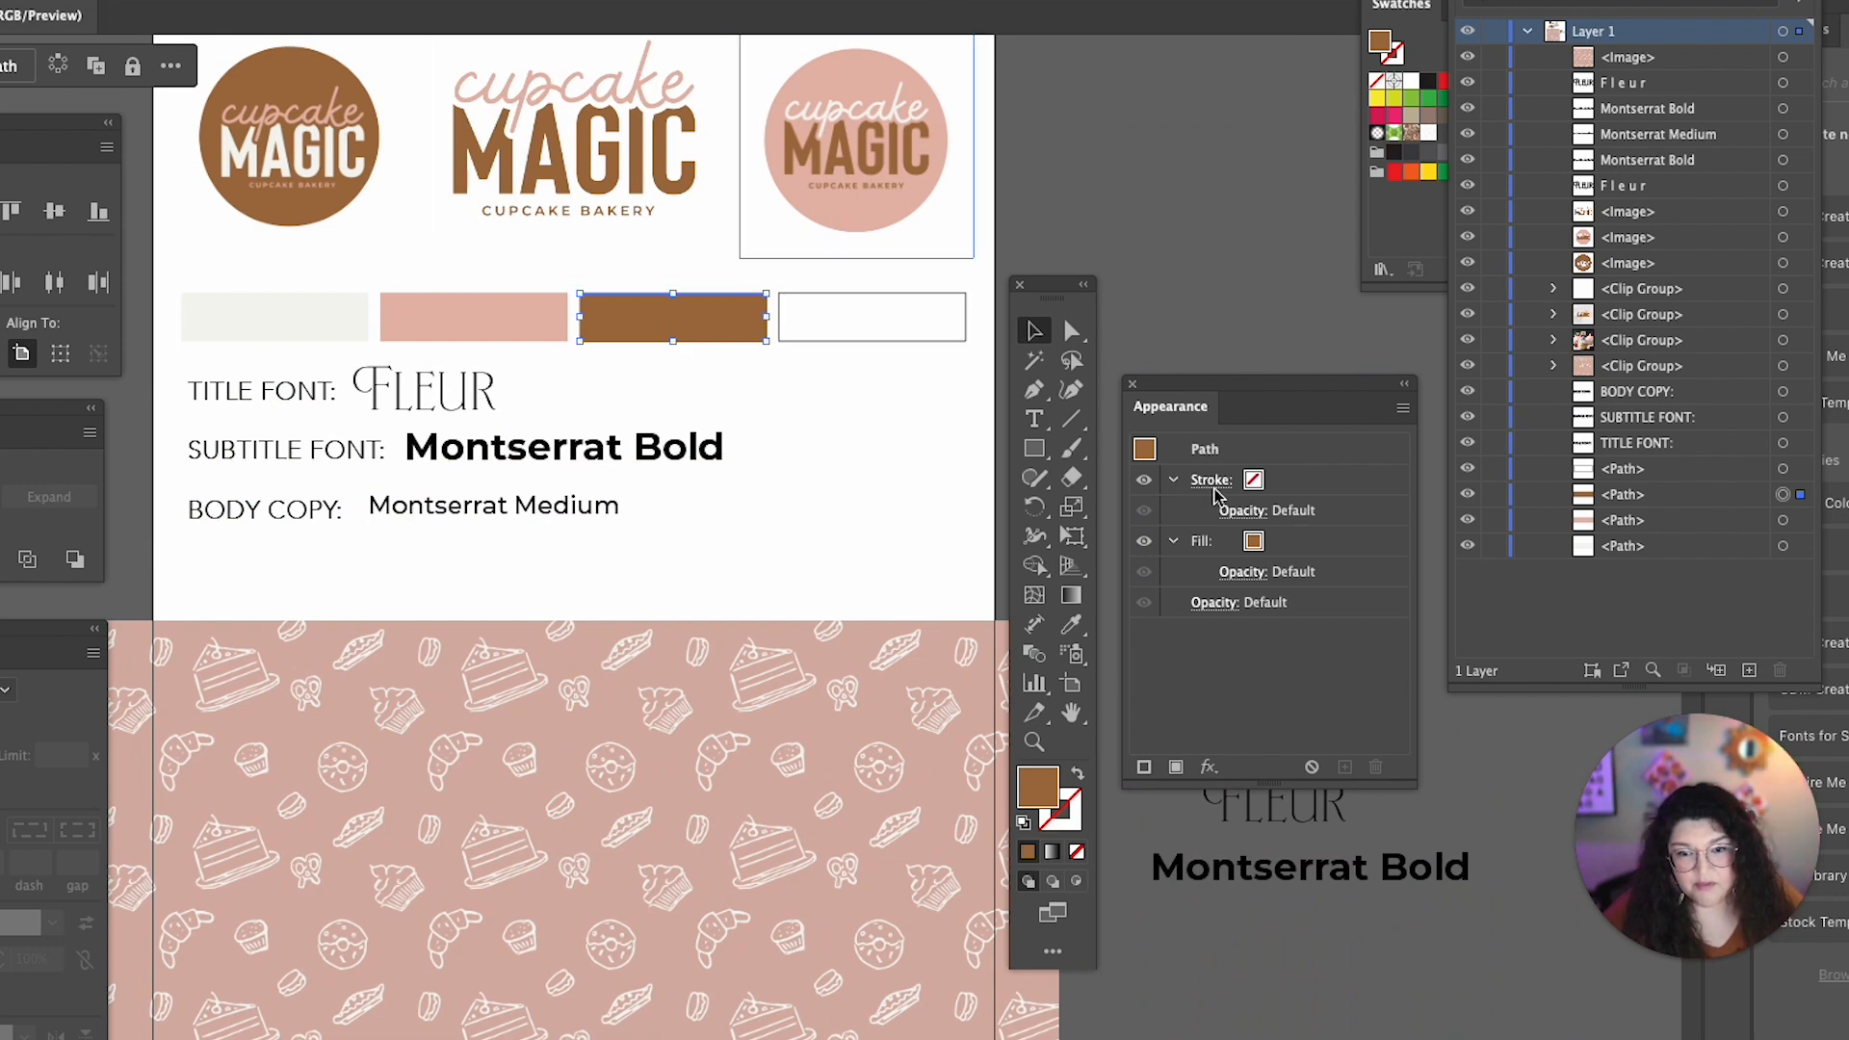
click(638, 193)
mouse_move(638, 192)
mouse_down()
mouse_move(813, 188)
mouse_move(1274, 342)
mouse_move(1257, 246)
mouse_move(604, 157)
mouse_move(610, 181)
mouse_up()
drag(308, 154, 316, 162)
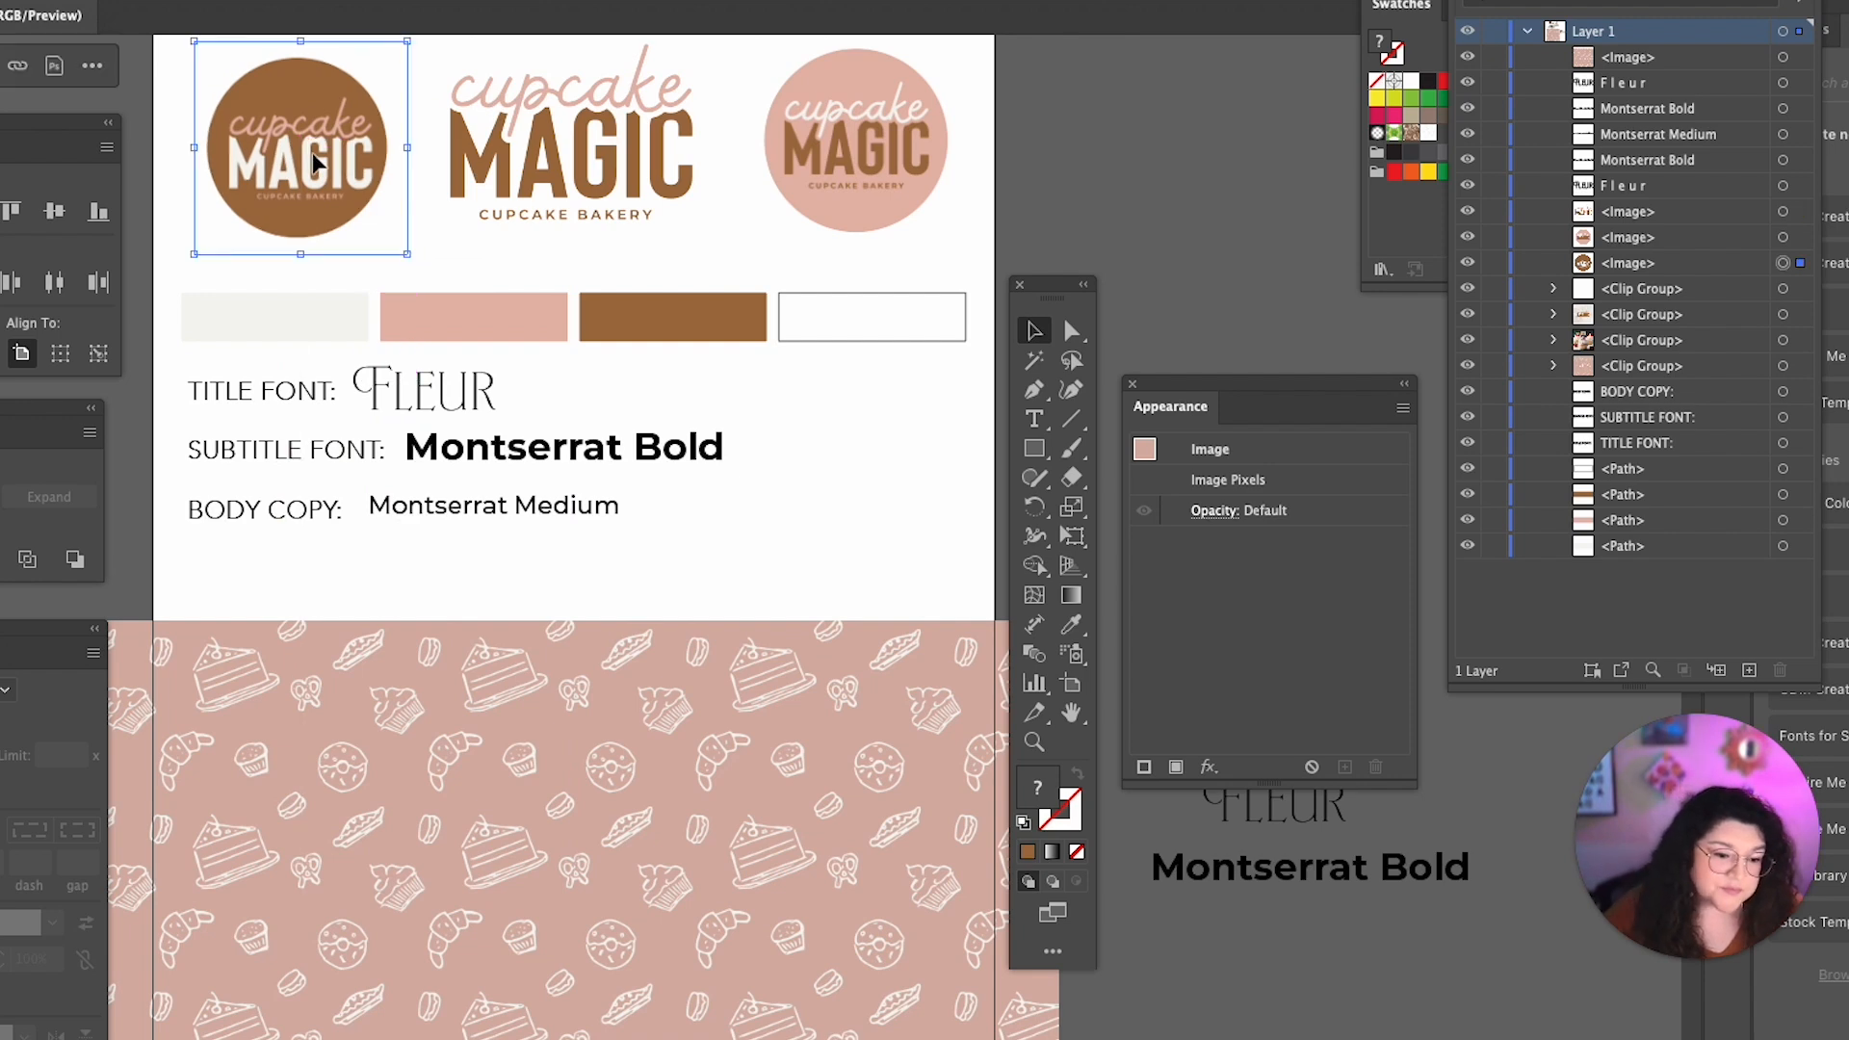